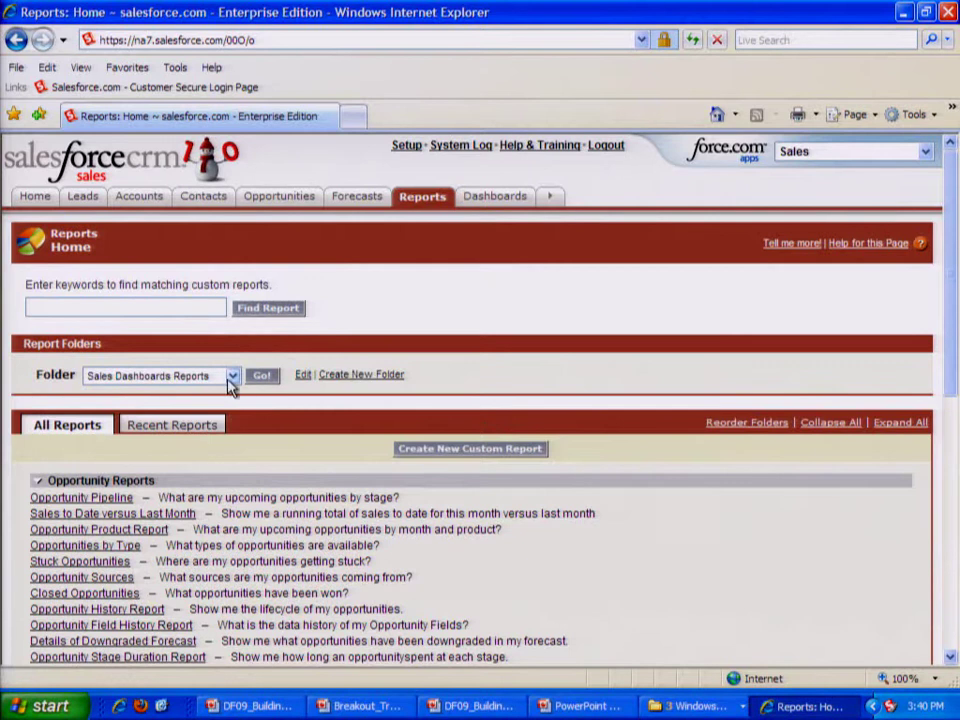
Step: Open the Opportunity Pipeline report from the Opportunity Reports folder
left_click(233, 377)
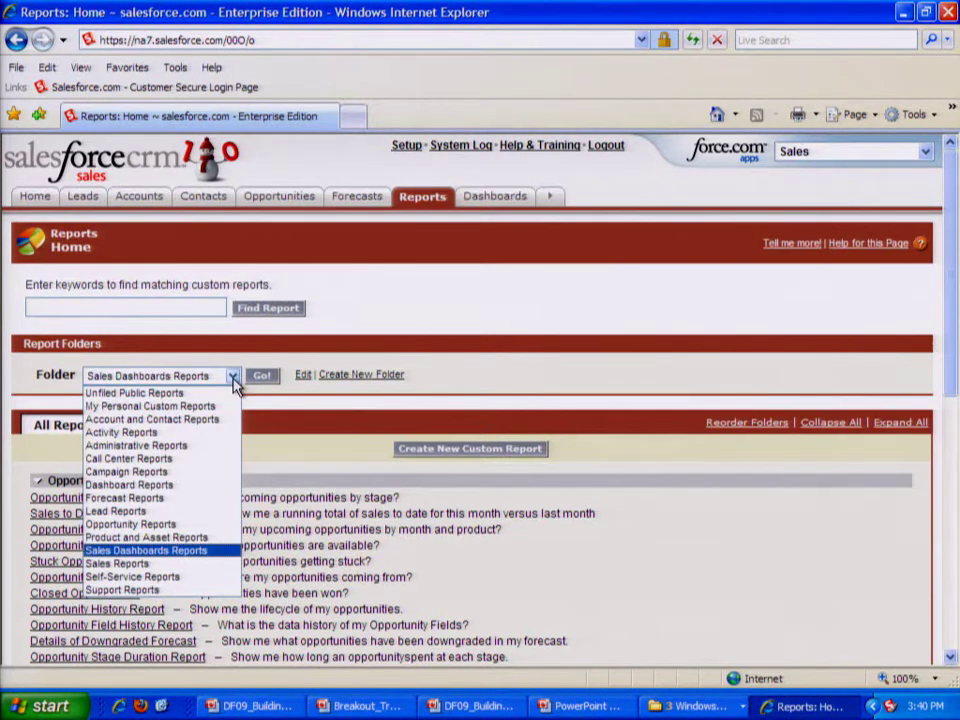
left_click(206, 525)
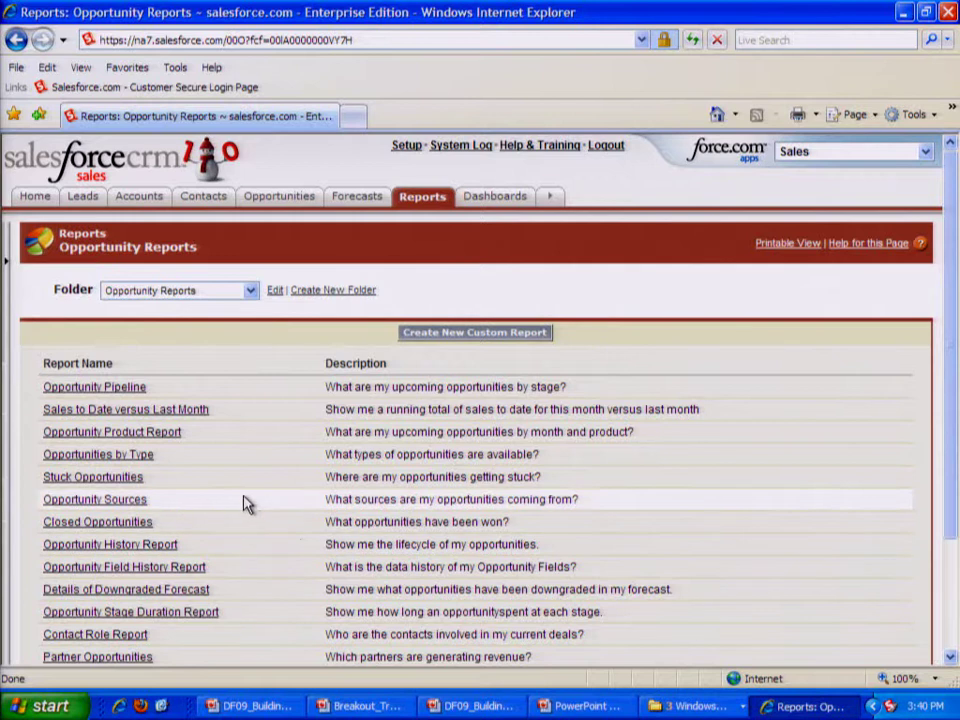
left_click(120, 390)
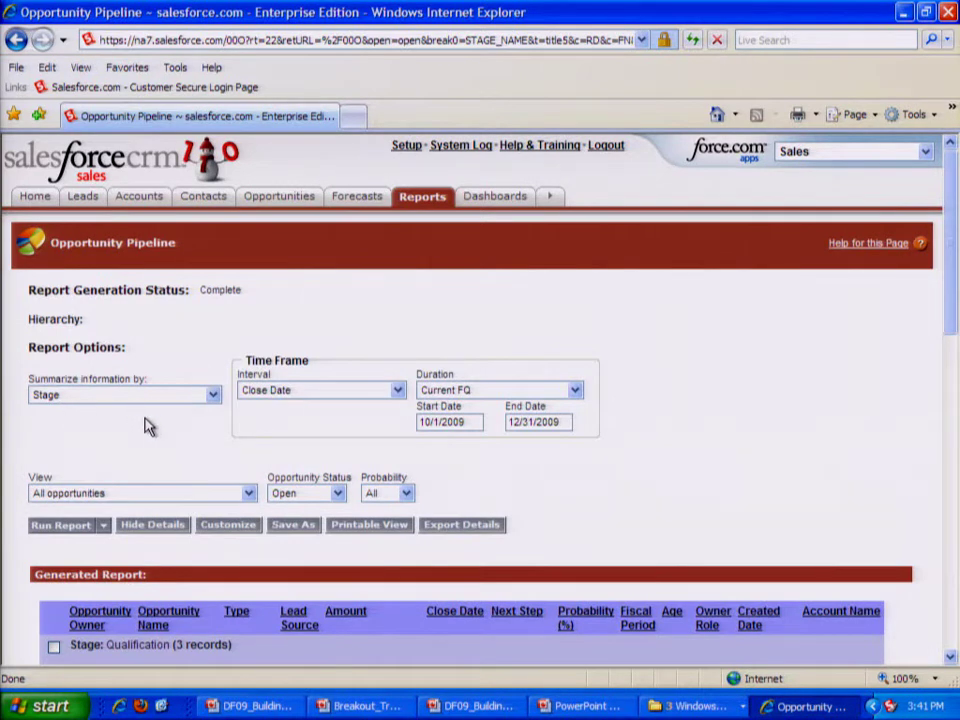
Step: Look through the pipeline opportunities grouped by stage, and view the Arbuckle - 12 laptops opportunity record before returning to the report
scroll(145, 425, "down", 3)
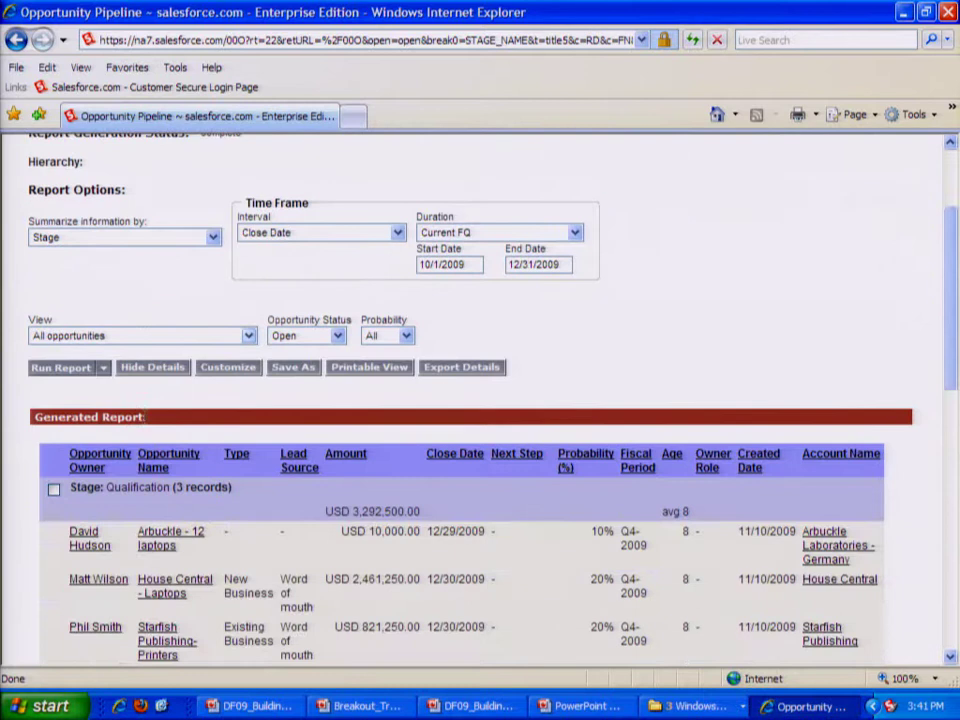
scroll(147, 425, "down", 5)
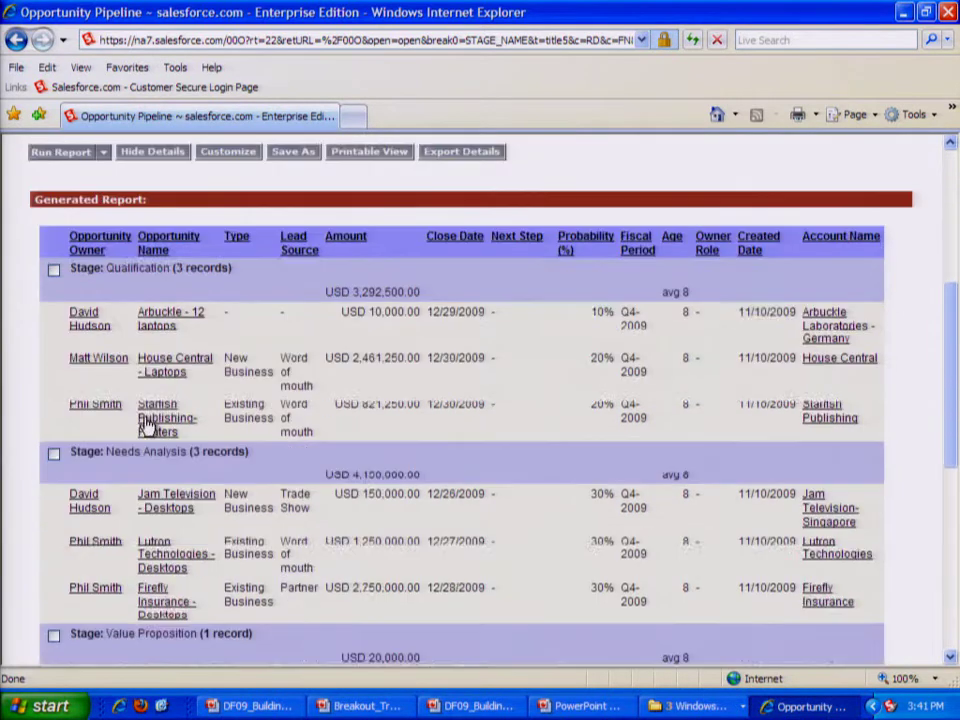
scroll(145, 425, "down", 6)
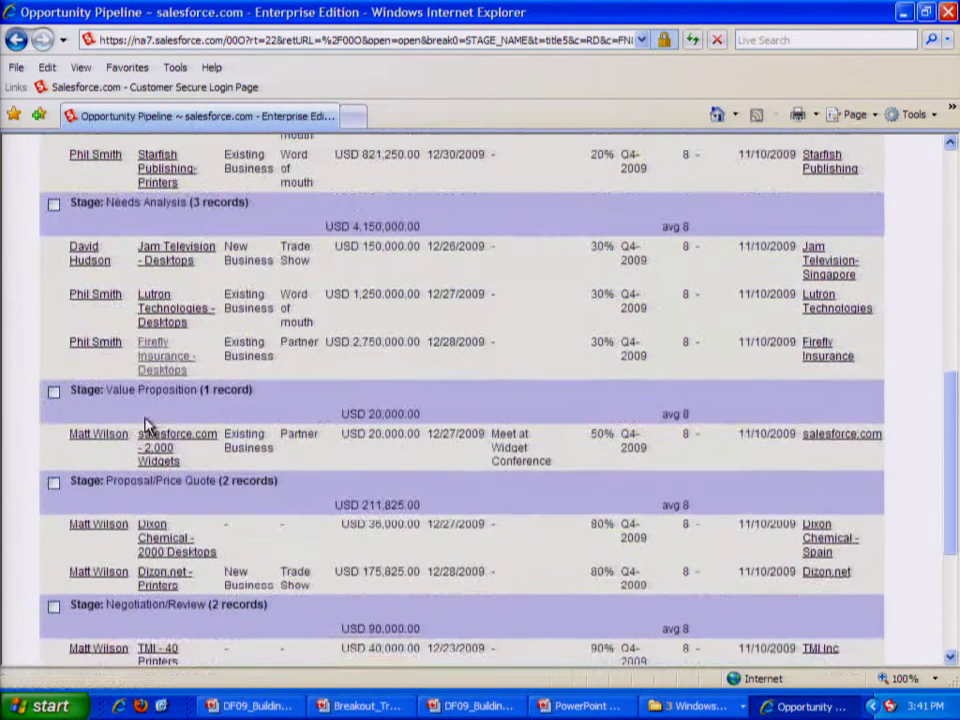
scroll(145, 425, "down", 2)
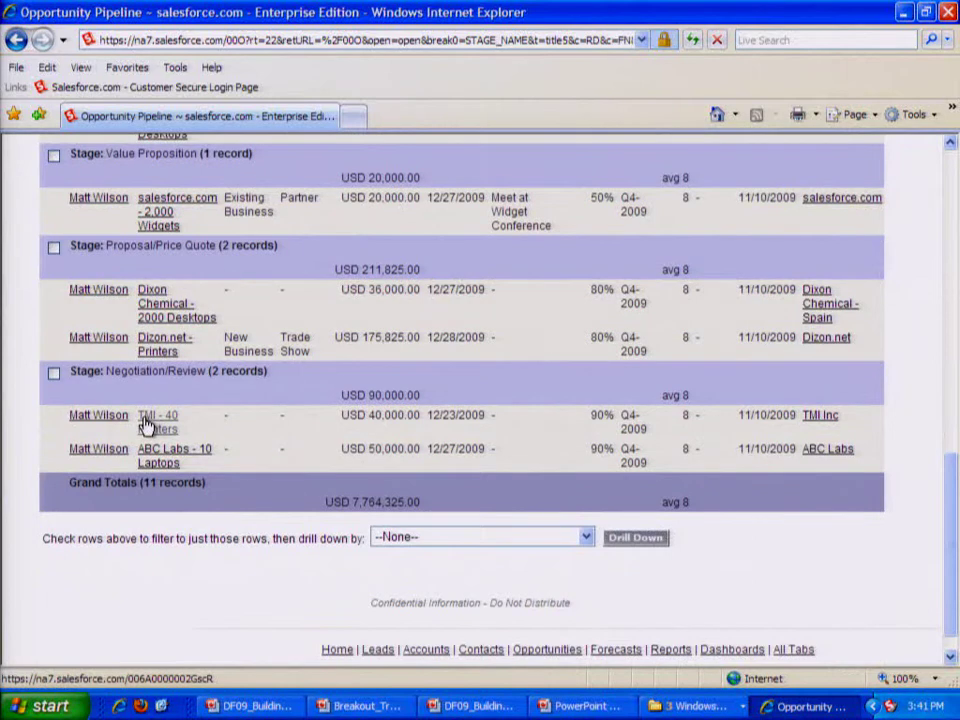
scroll(145, 425, "up", 3)
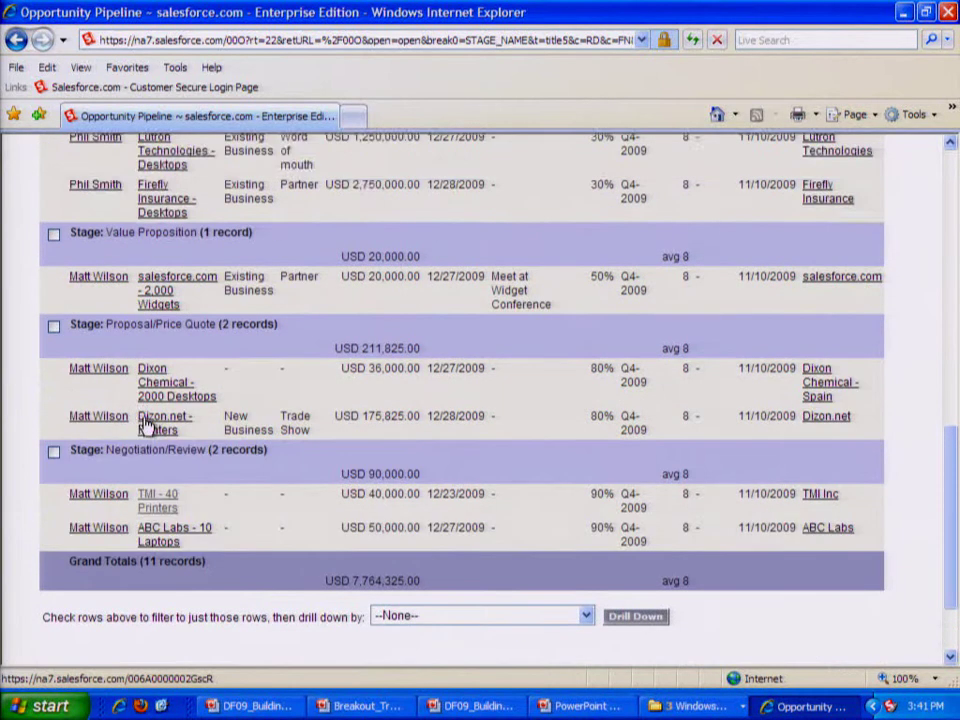
scroll(145, 425, "up", 8)
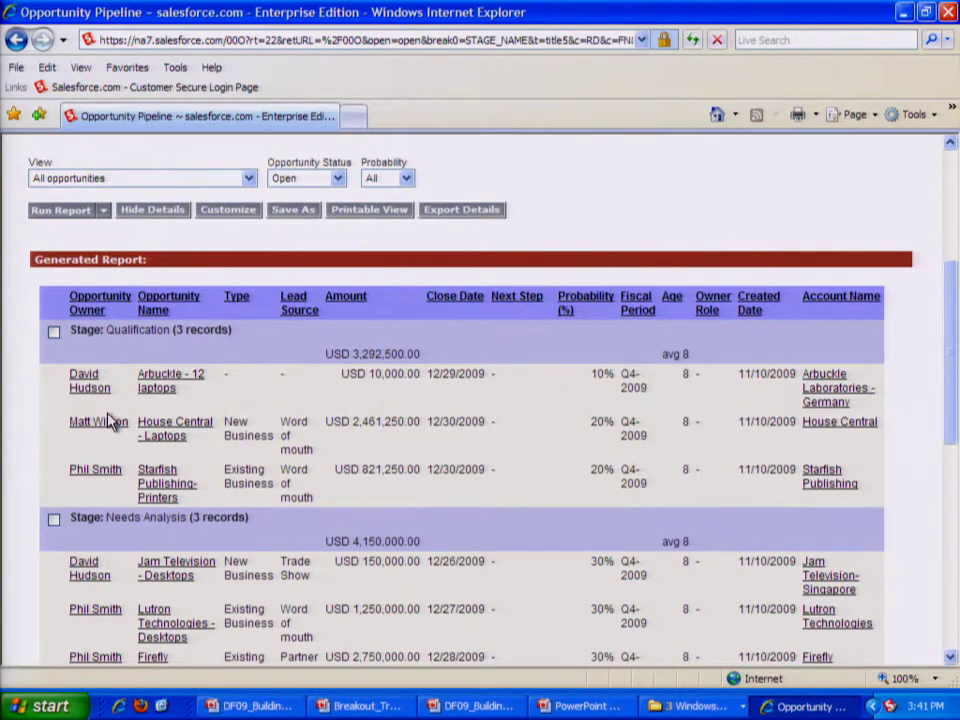
left_click(168, 378)
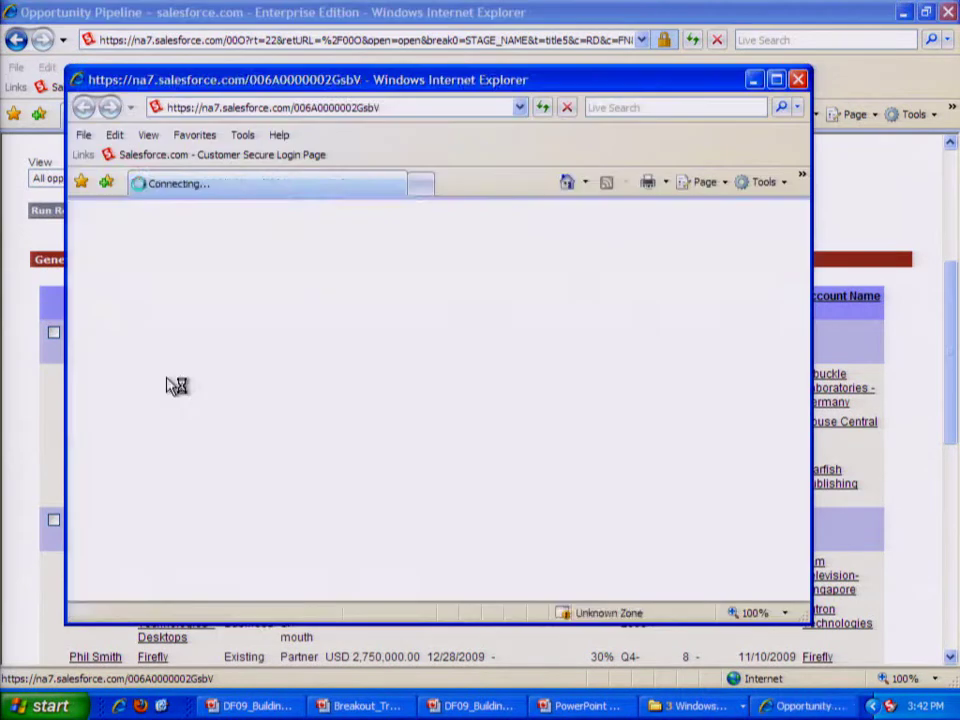
mouse_move(168, 385)
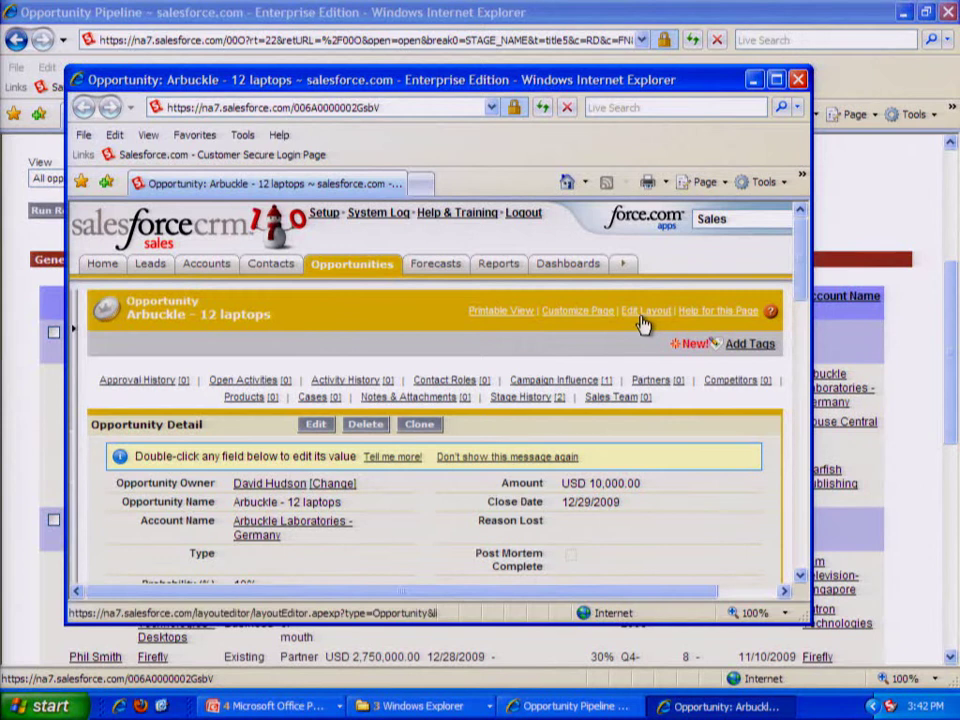
left_click(798, 80)
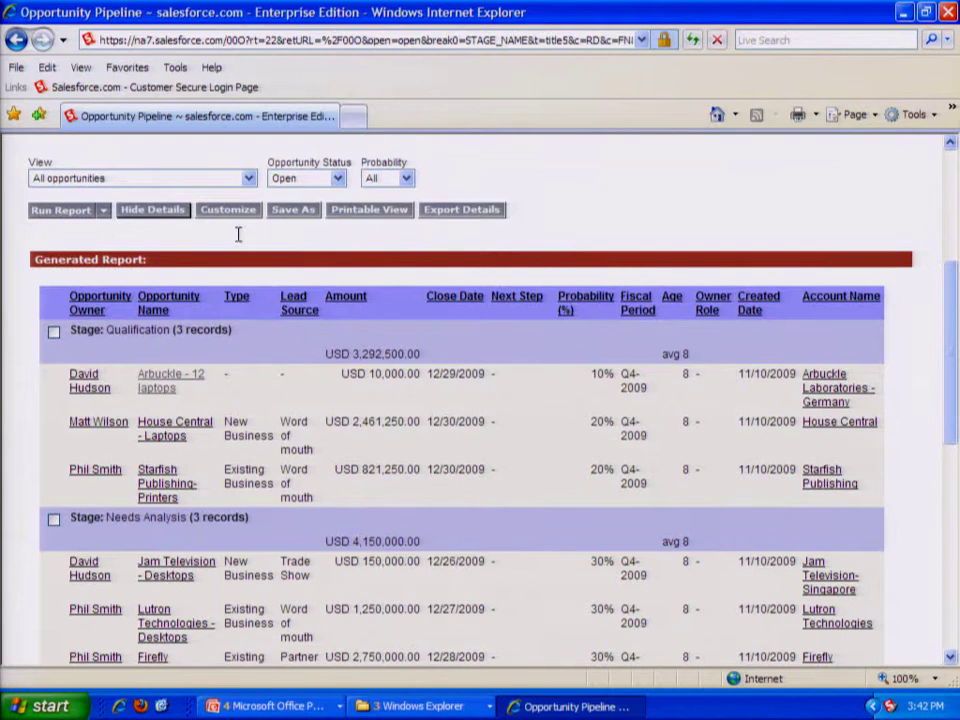
Step: Set the report to summarize information by Opportunity Owner
left_click(148, 216)
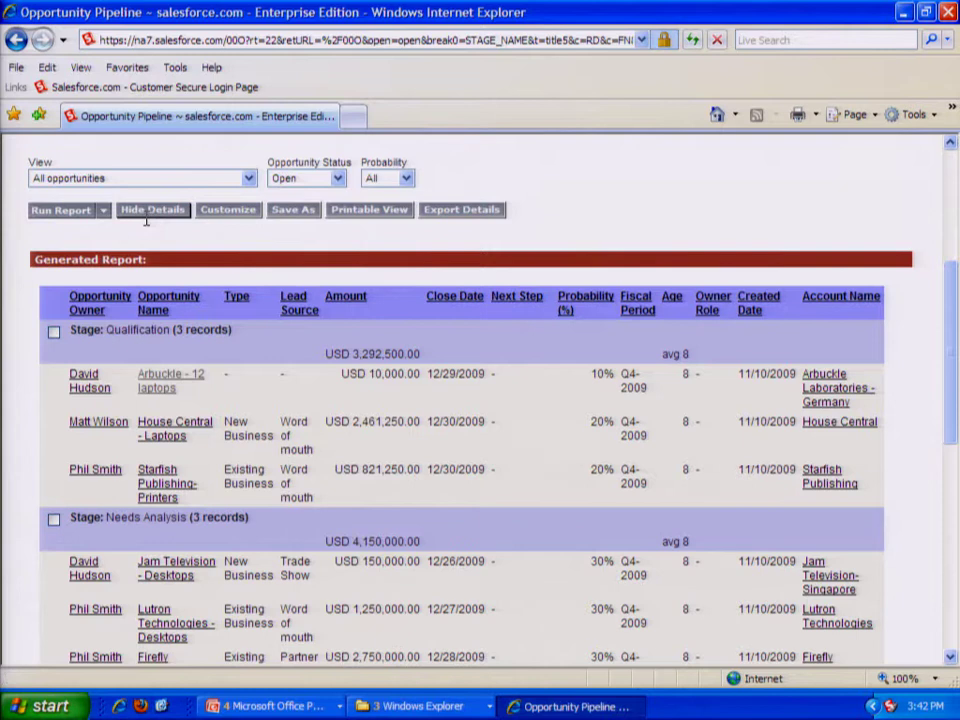
scroll(146, 222, "up", 3)
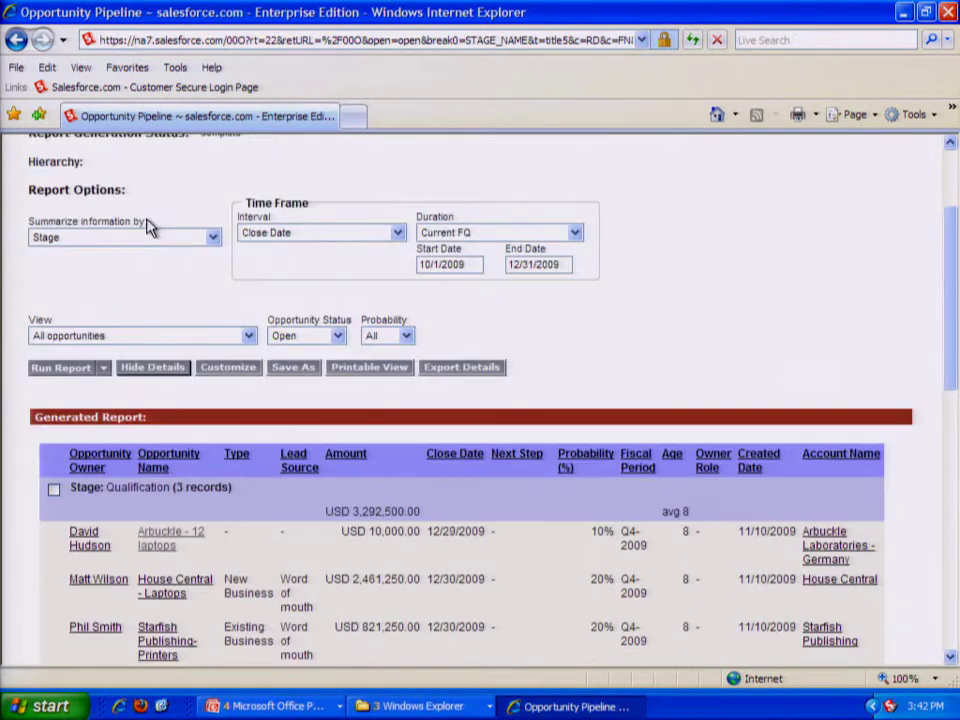
scroll(148, 226, "up", 2)
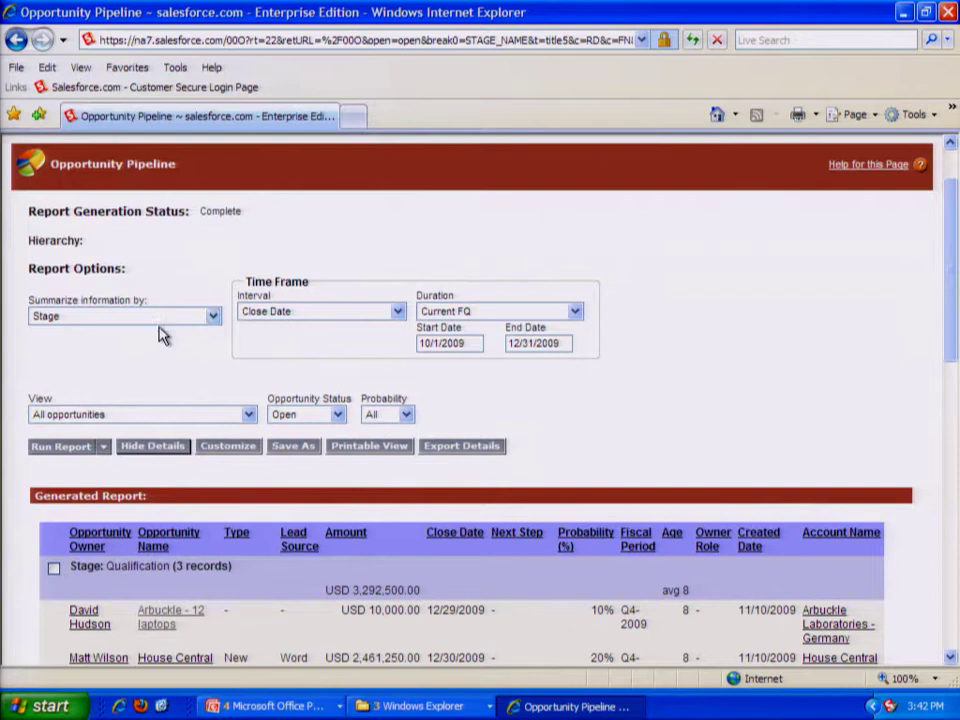
left_click(213, 317)
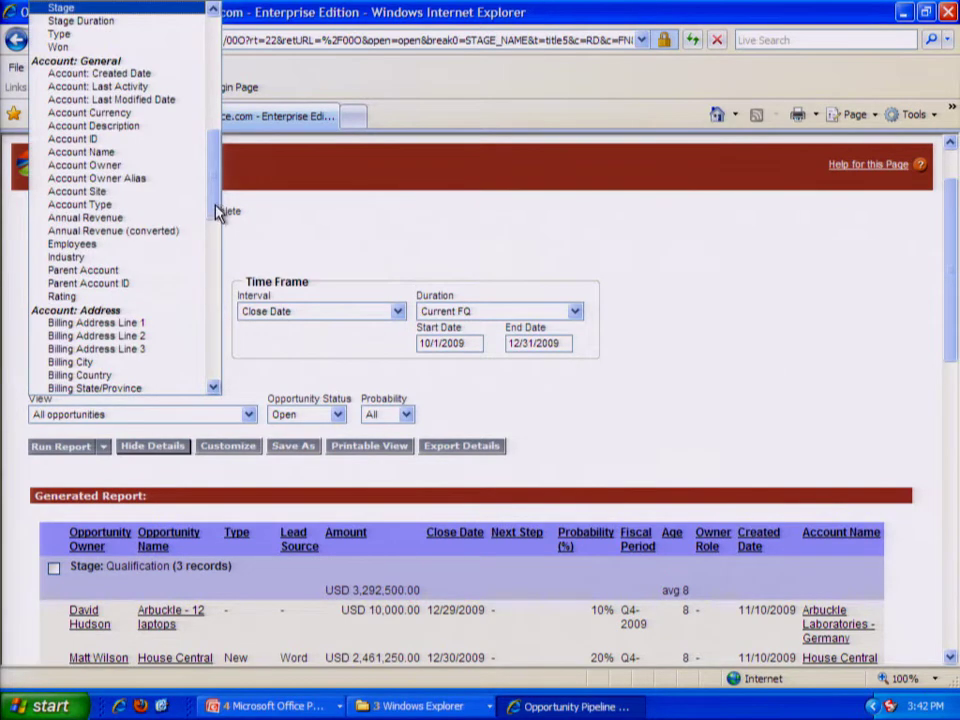
left_click_drag(216, 208, 218, 150)
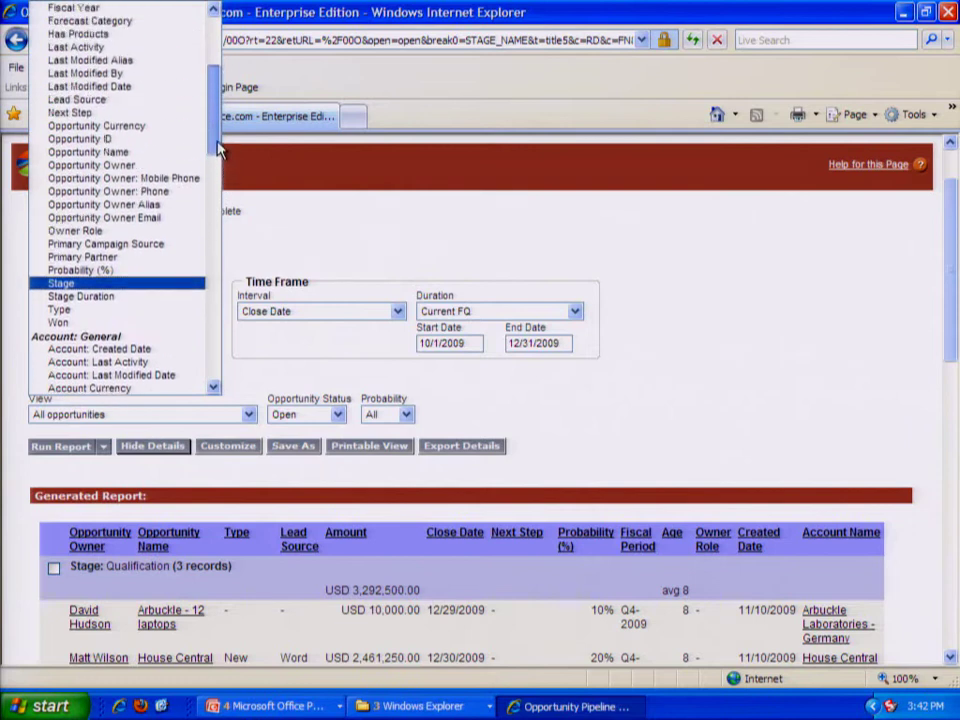
left_click(131, 166)
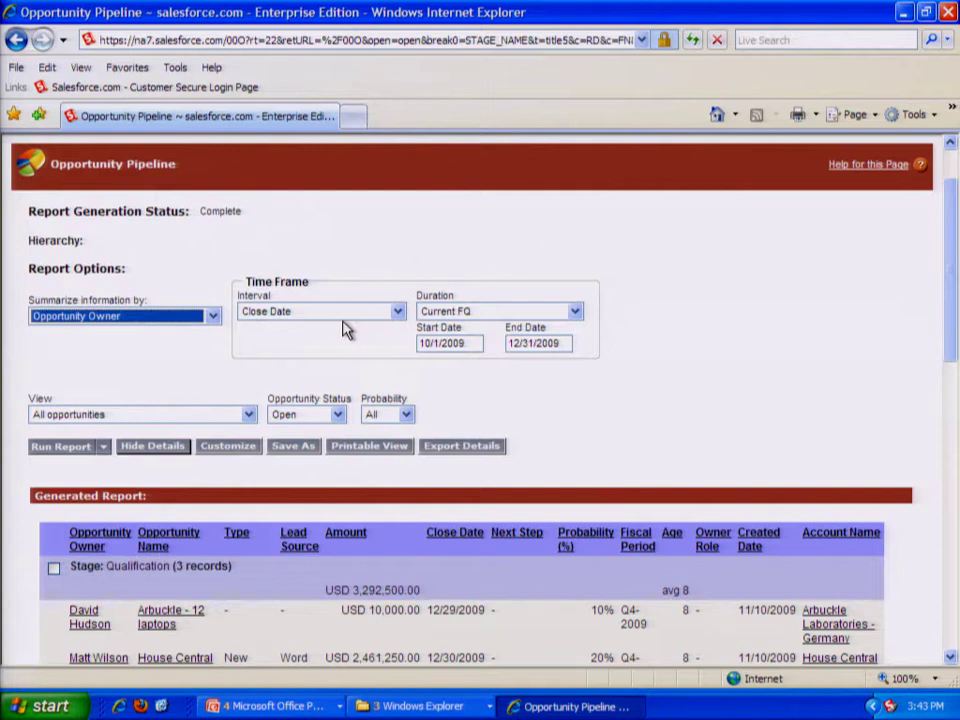
Step: Examine the choices offered for the report's Duration, View, Opportunity Status and Probability filters, keeping the current selections
left_click(575, 314)
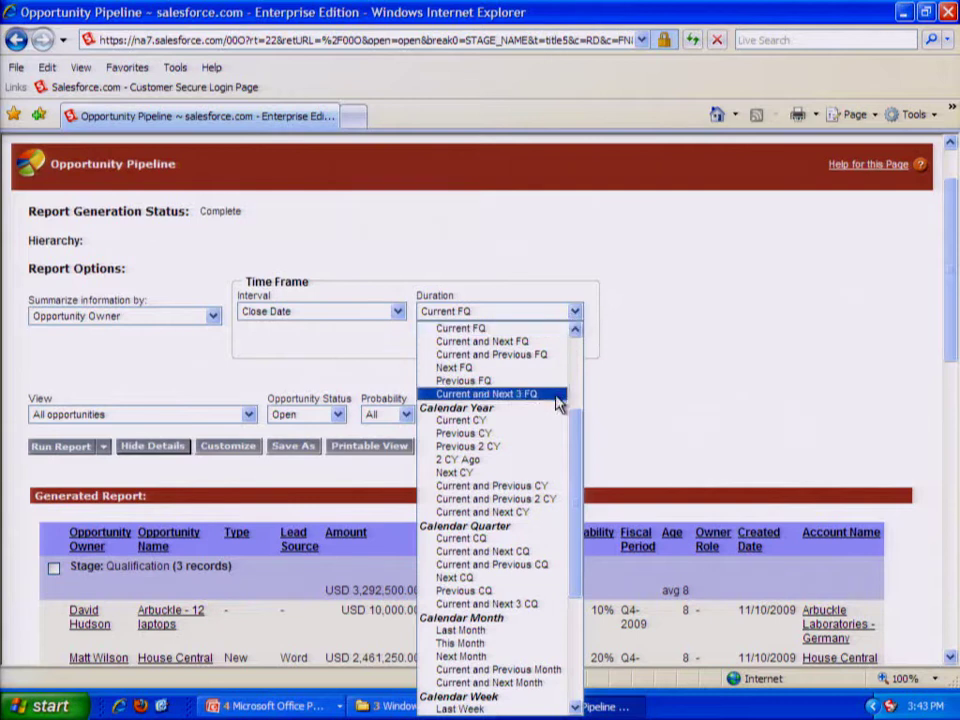
mouse_move(575, 432)
left_mouse_down()
mouse_move(575, 396)
mouse_move(567, 455)
left_mouse_up()
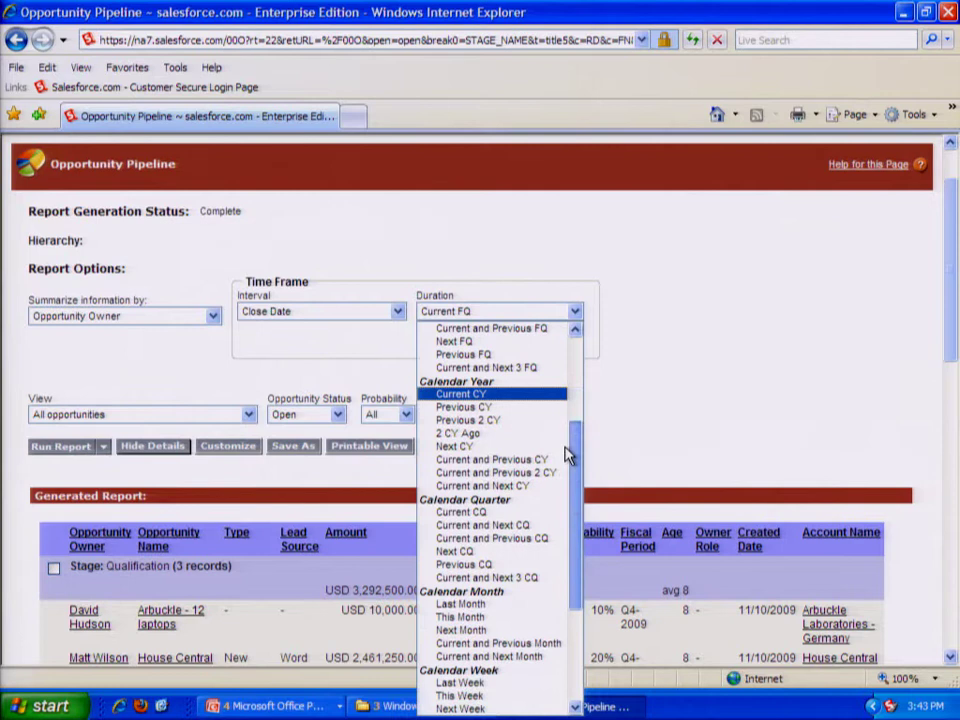
left_click(644, 394)
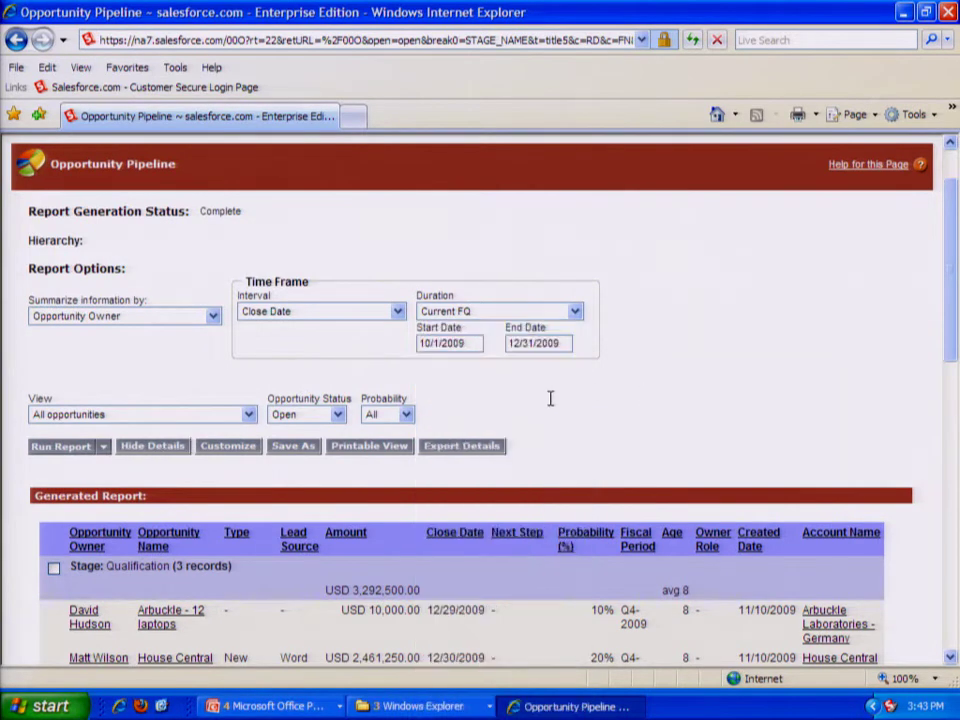
scroll(560, 400, "down", 2)
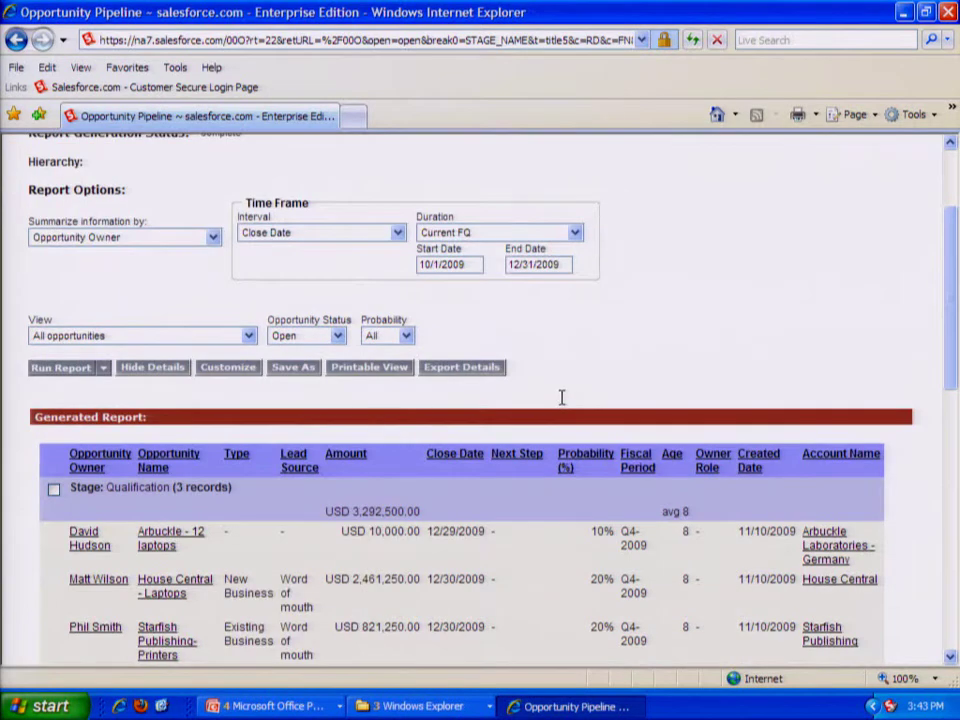
left_click(249, 337)
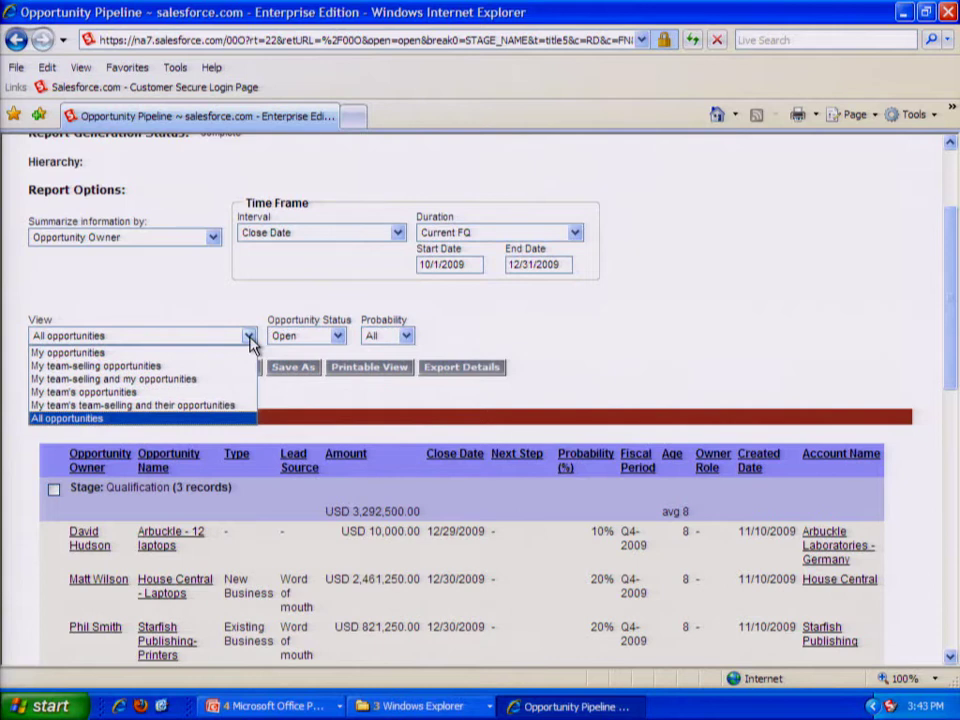
left_click(251, 340)
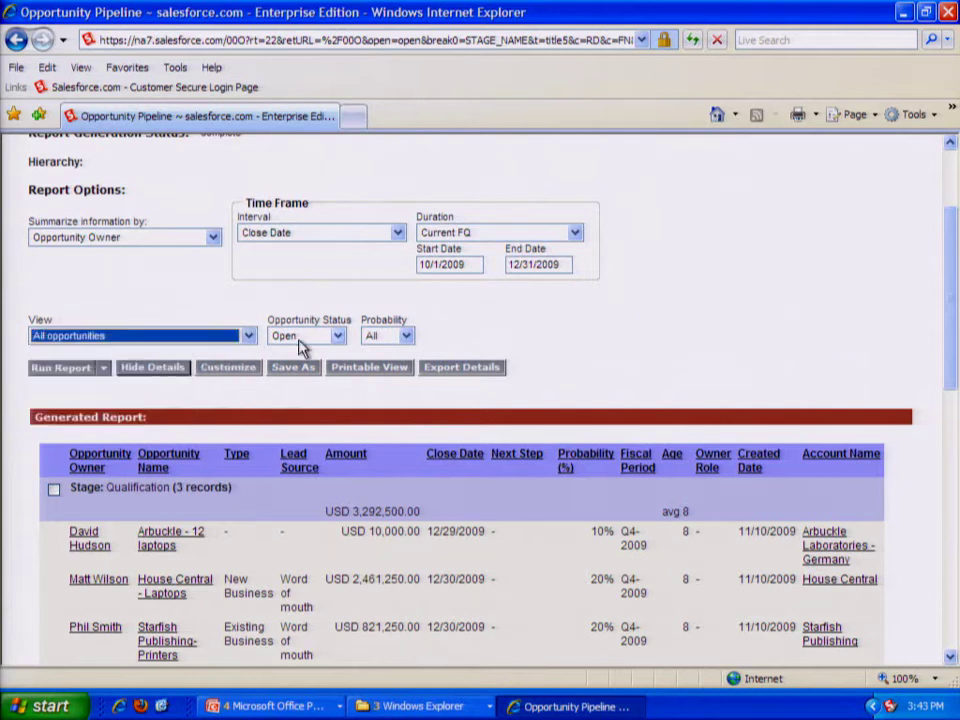
left_click(337, 340)
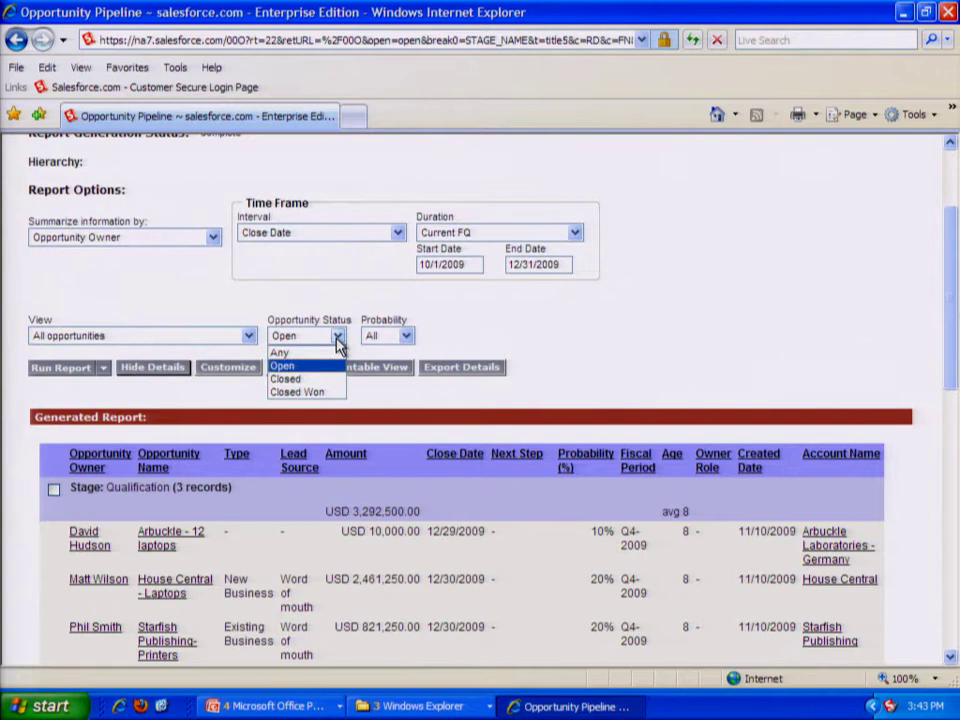
left_click(337, 343)
left_click(406, 338)
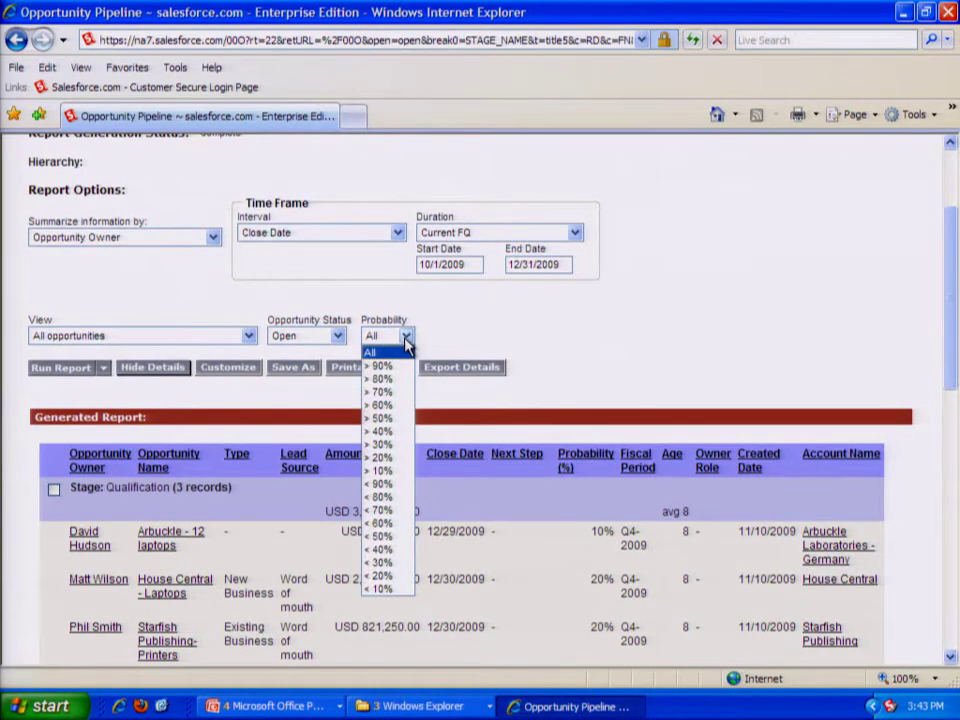
left_click(405, 338)
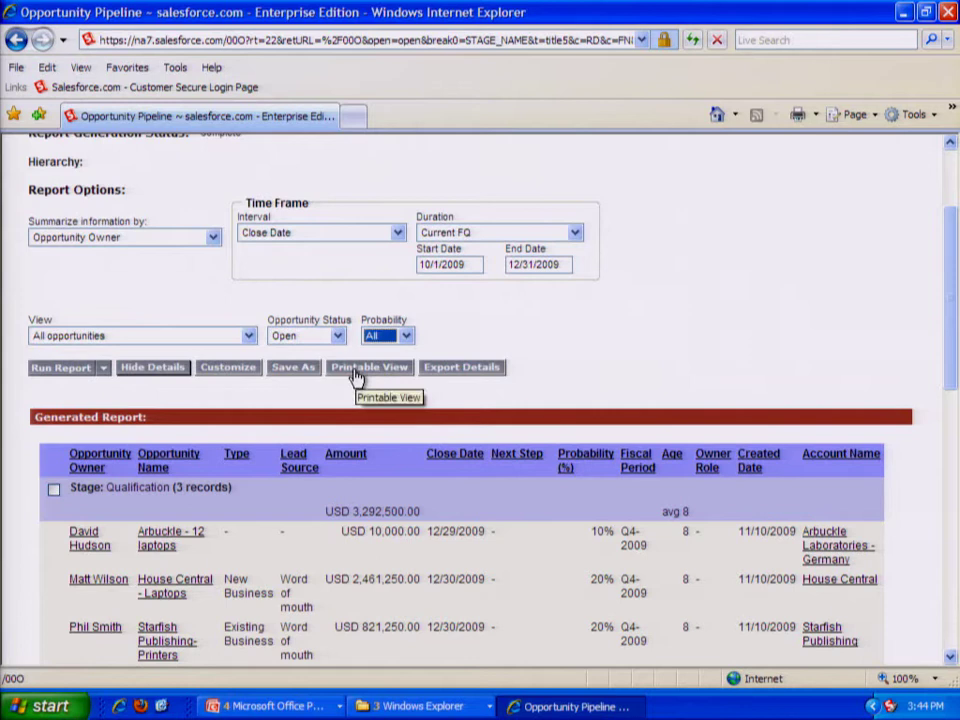
Step: Run the report with the owner grouping and review the opportunities under each owner through to the grand totals
left_click(70, 376)
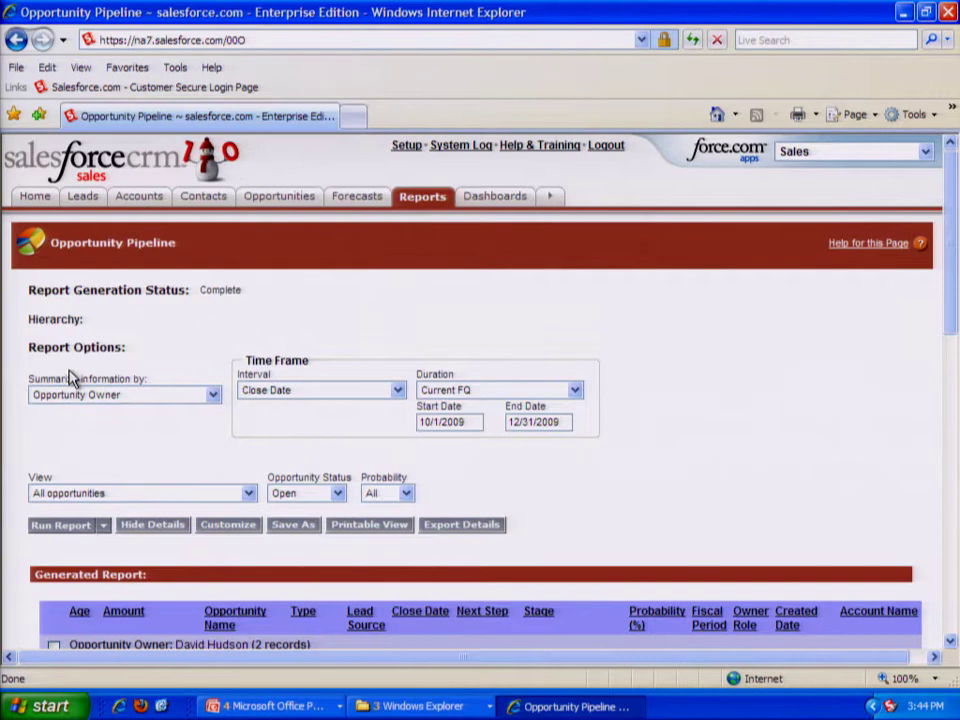
scroll(70, 378, "down", 5)
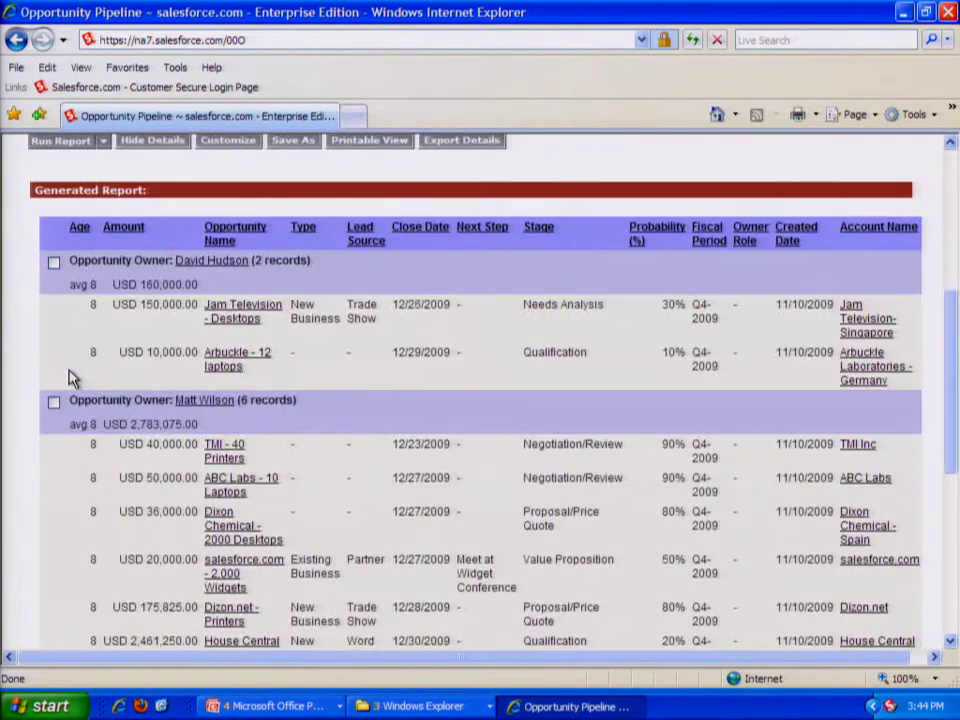
scroll(70, 378, "down", 2)
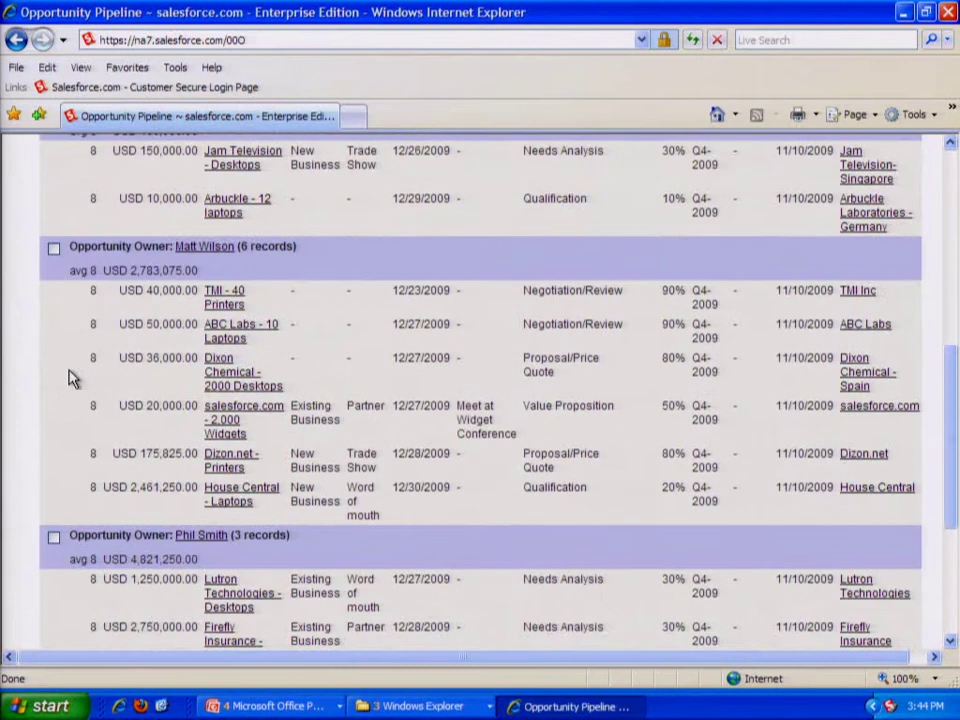
scroll(172, 253, "up", 1)
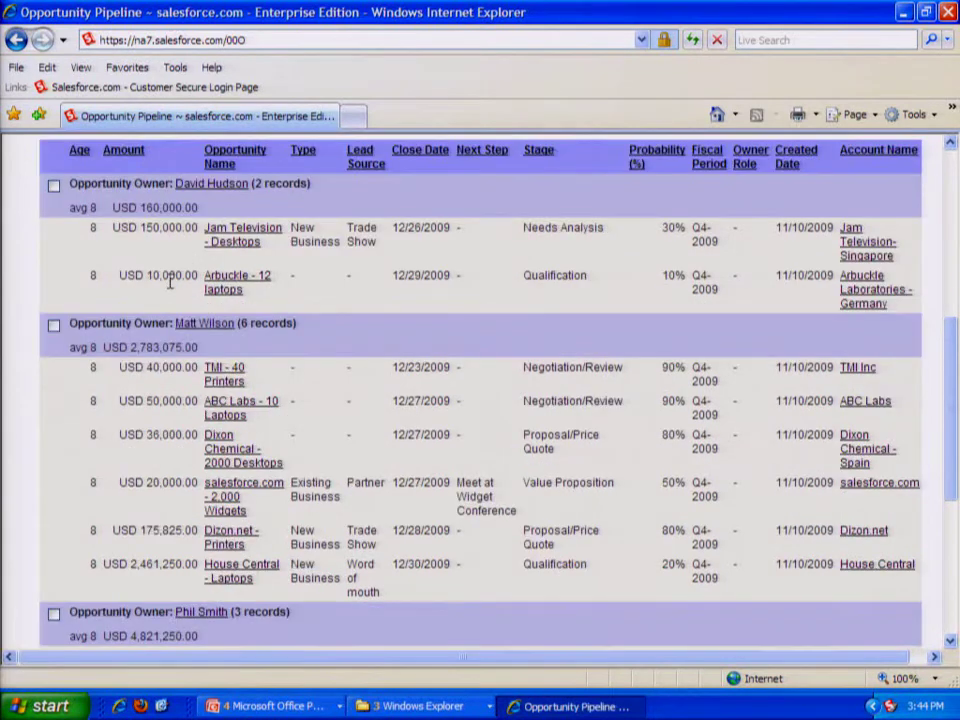
scroll(172, 290, "down", 2)
scroll(200, 455, "down", 2)
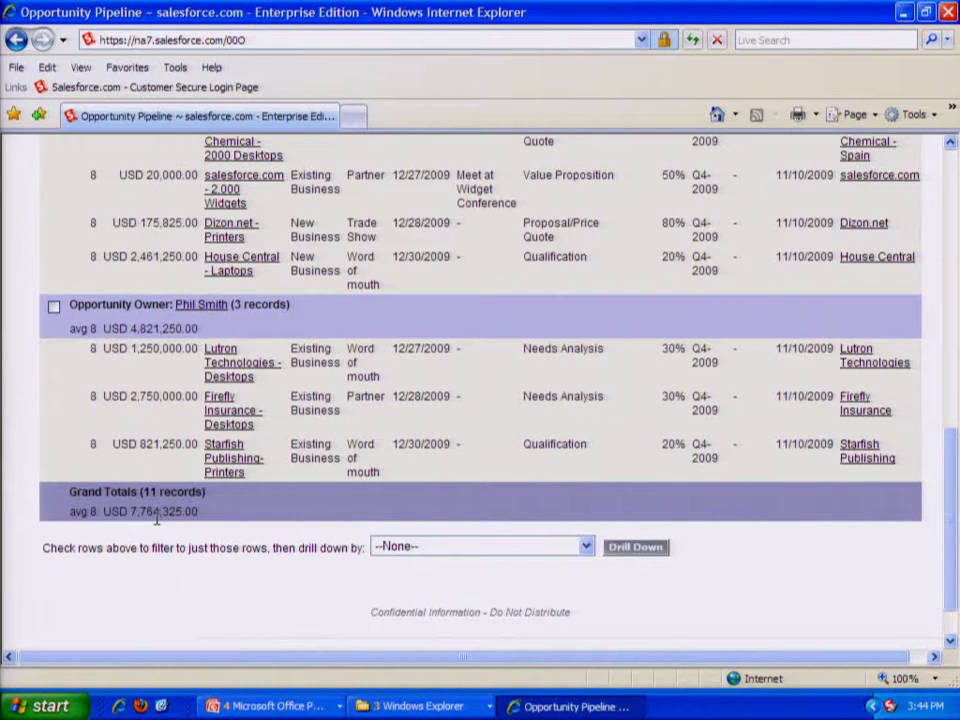
scroll(156, 517, "up", 10)
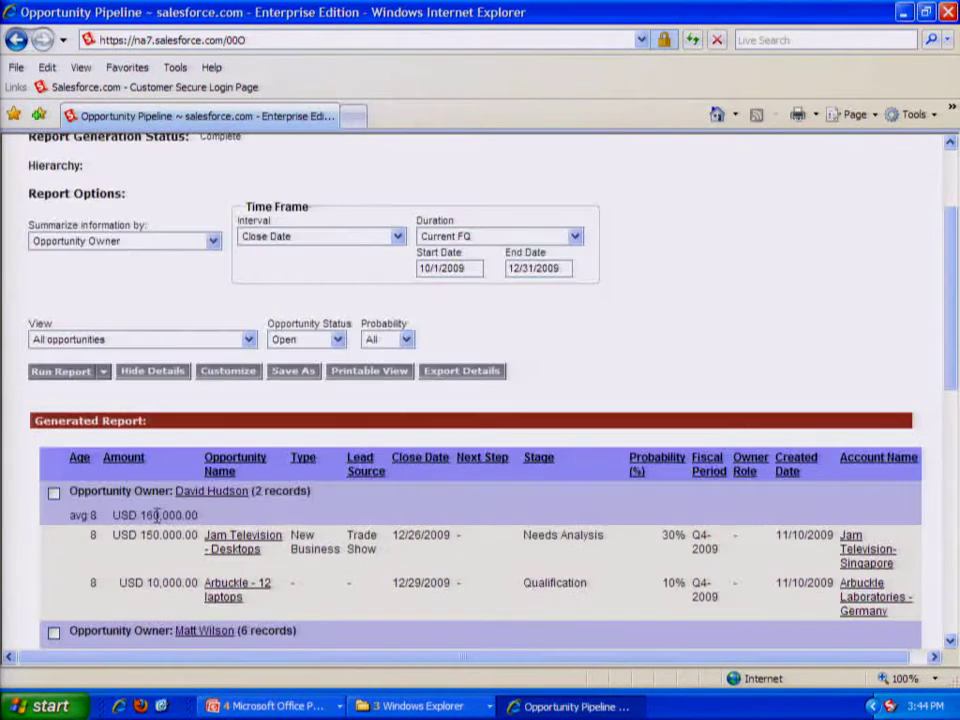
Step: Hide the report details and review the summary rows for each opportunity owner
left_click(152, 371)
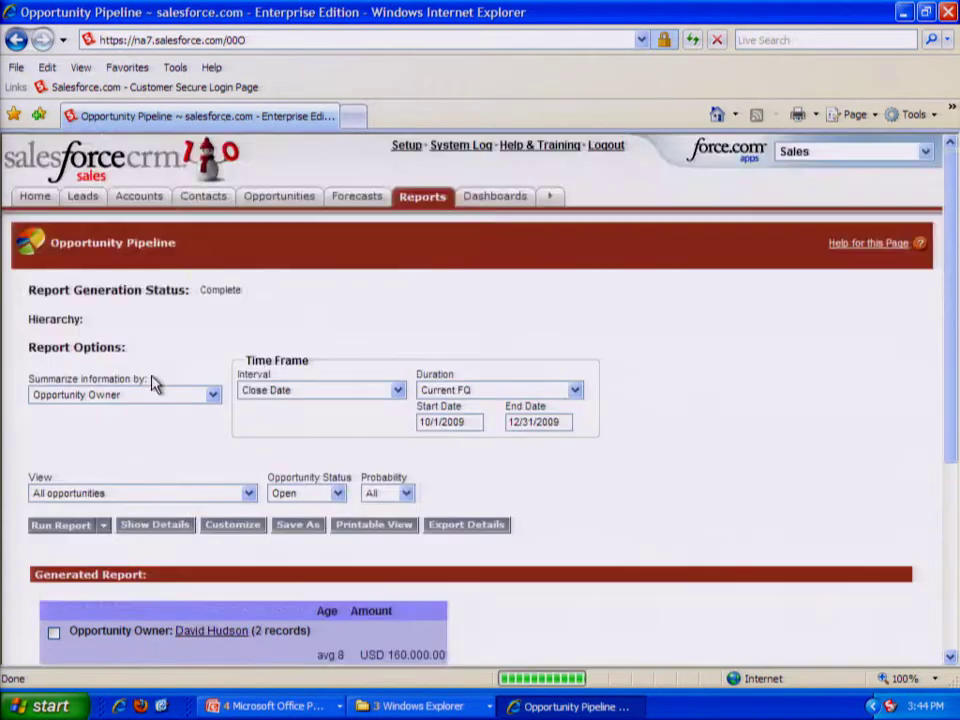
scroll(152, 383, "down", 3)
scroll(152, 383, "down", 2)
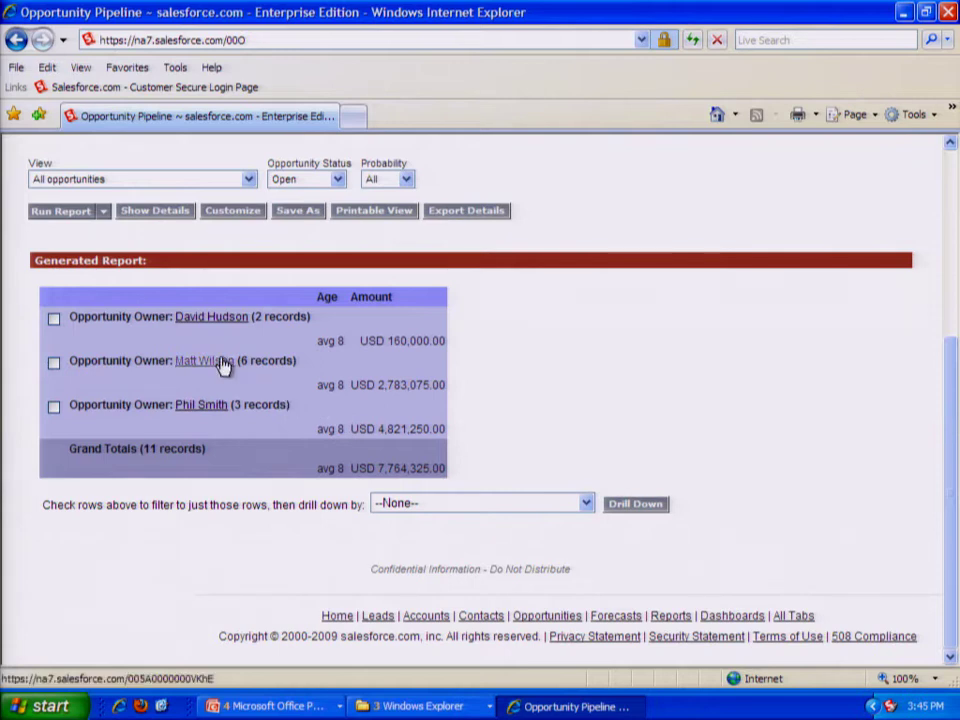
Step: Start saving the report as a new one named "Open Deals By Rep" with the description "All open opportunities by sales rep"
scroll(221, 367, "up", 3)
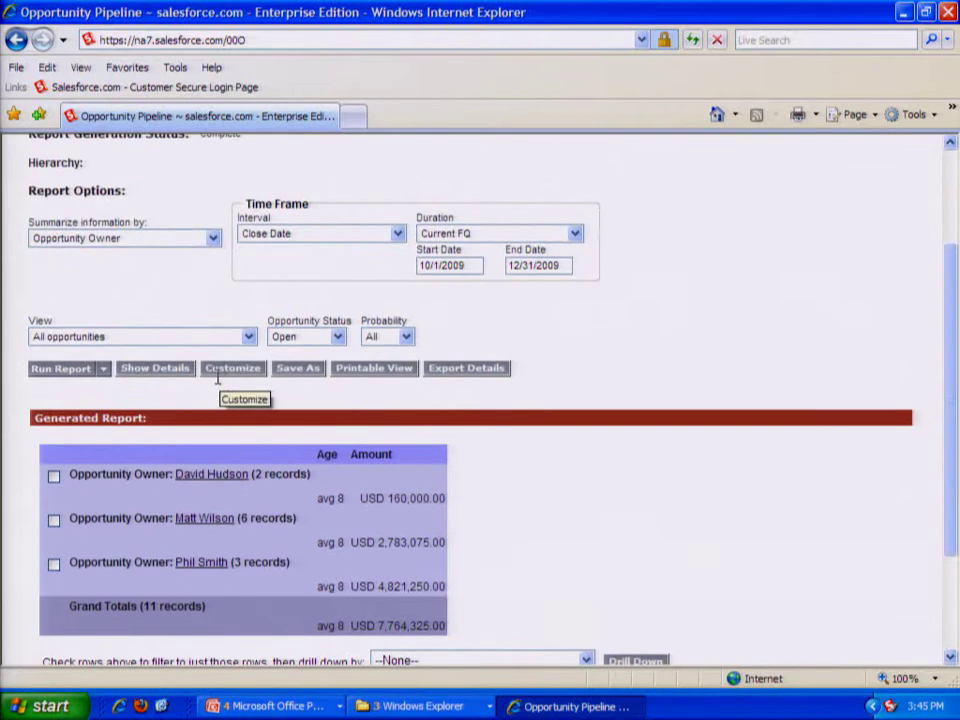
left_click(300, 375)
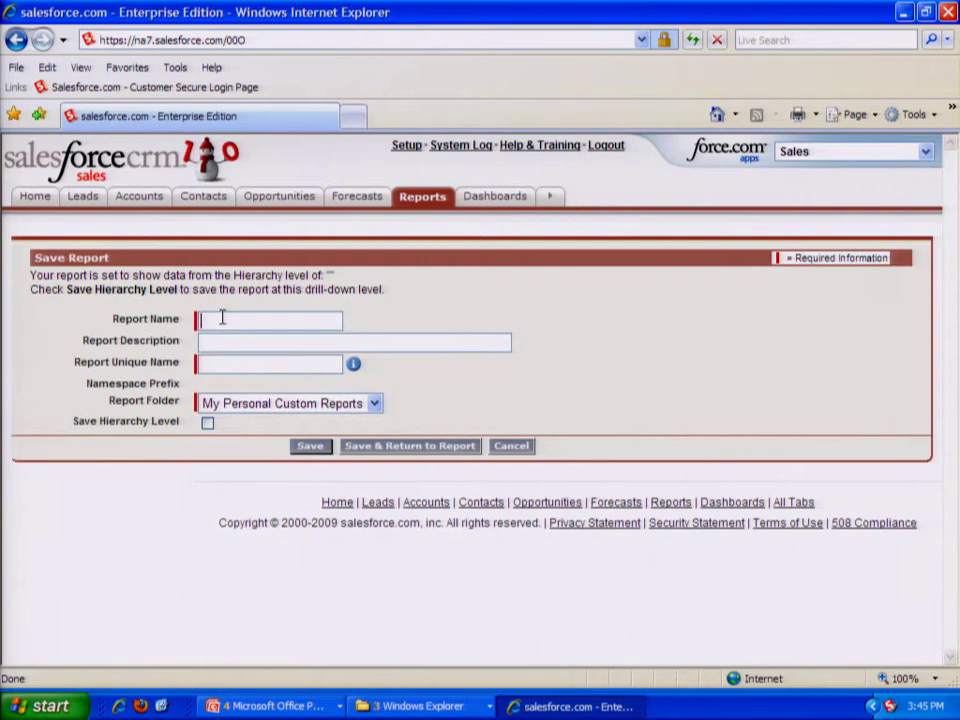
type("Open Deals By Rep")
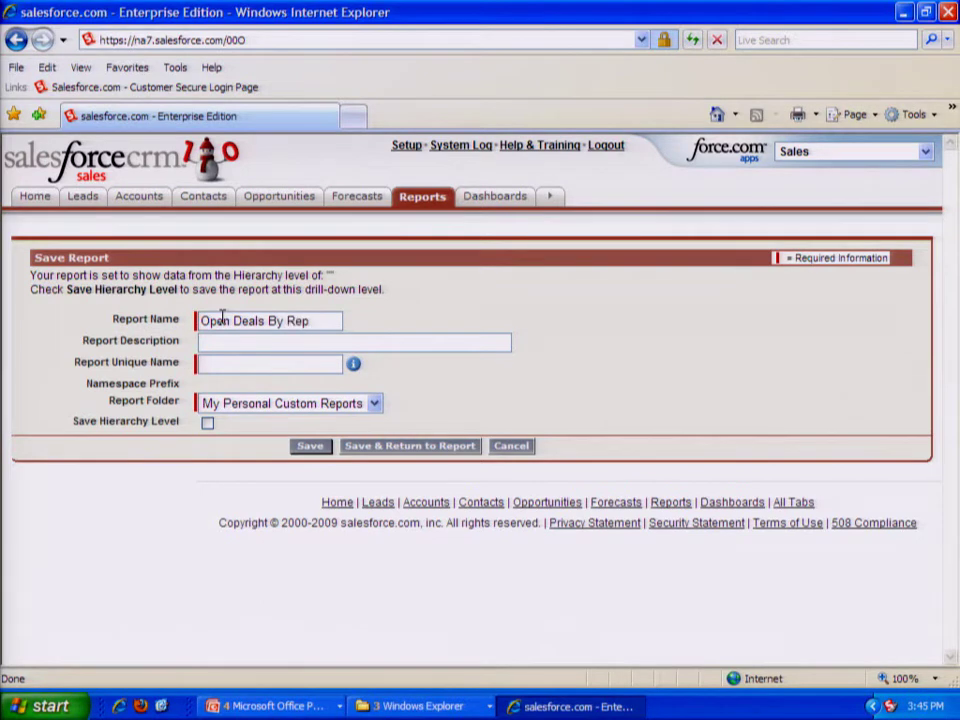
key("Tab")
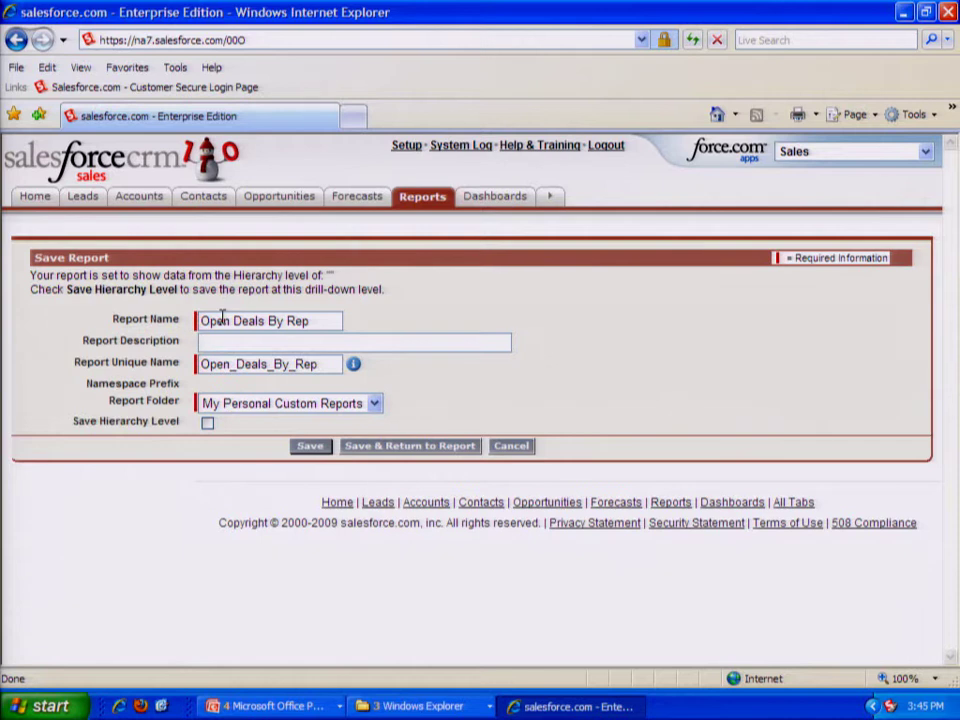
type("All open opport")
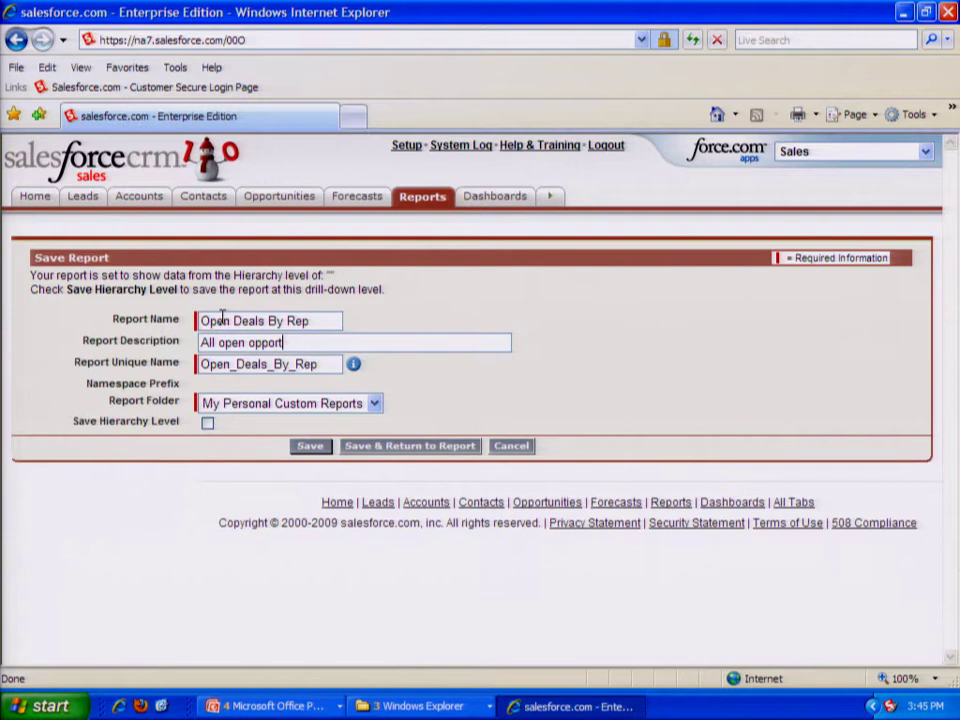
type("unities by sales ")
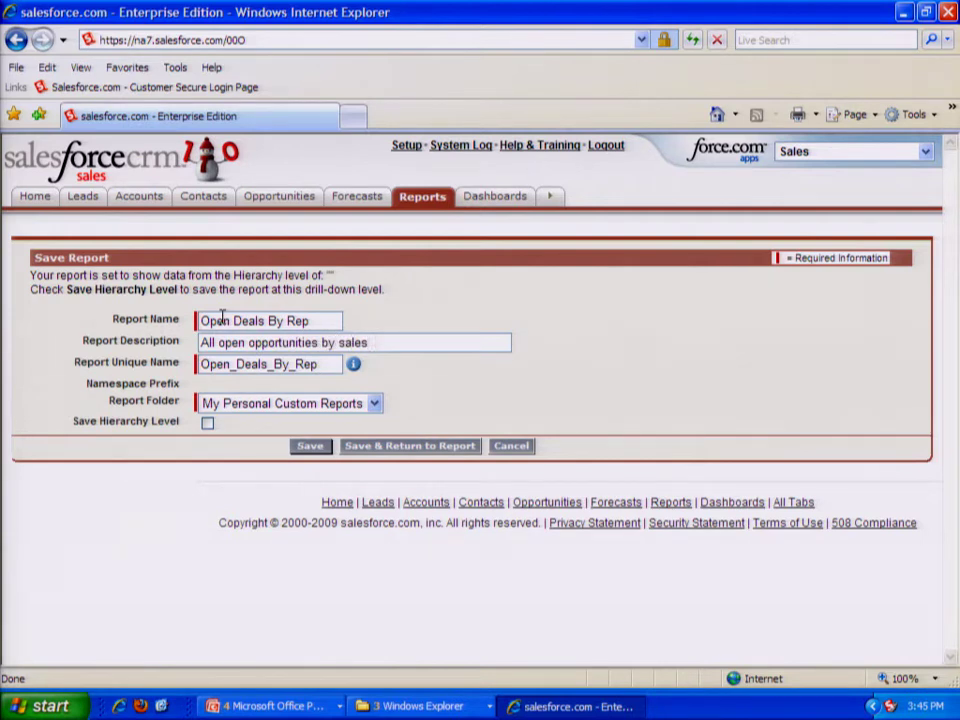
type("rep")
Step: Choose the Sales Dashboards Reports folder for the new report, save it and return to the report
left_click(375, 404)
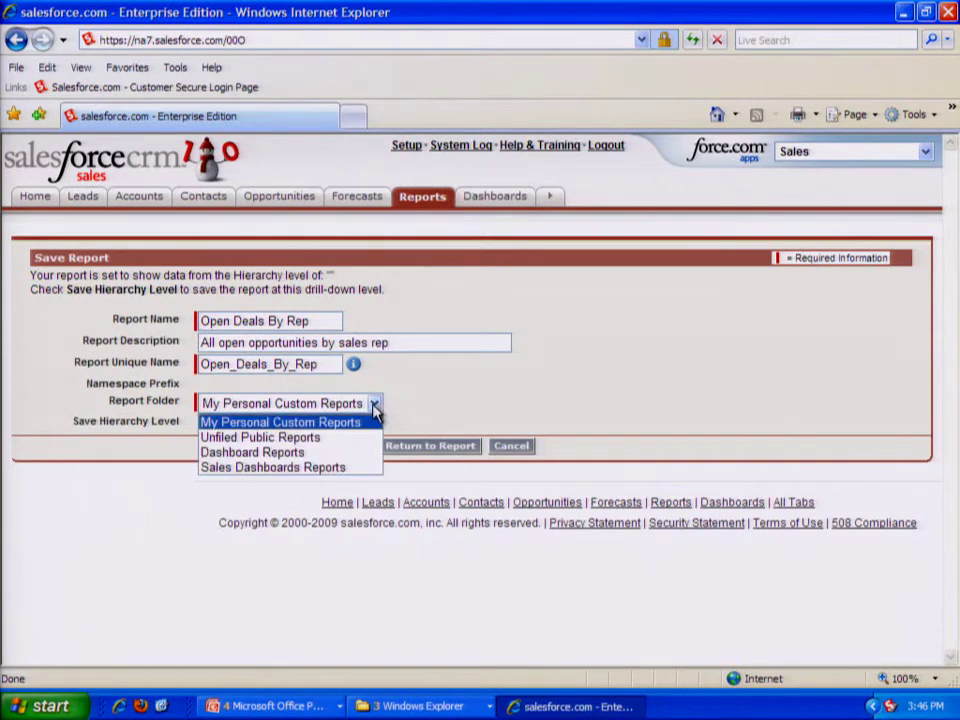
left_click(346, 470)
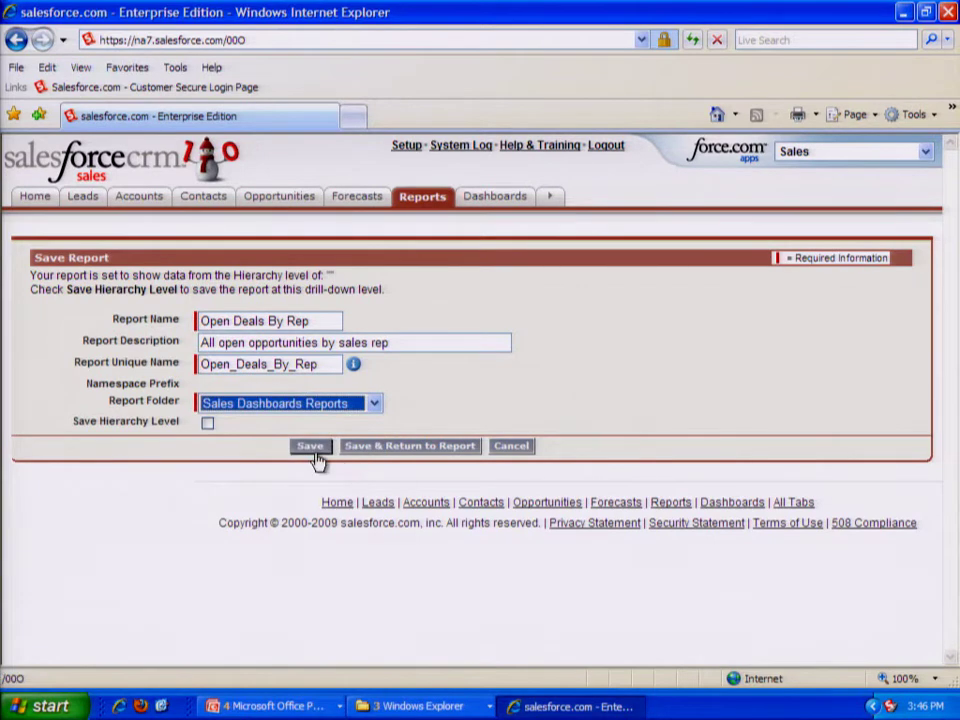
left_click(398, 452)
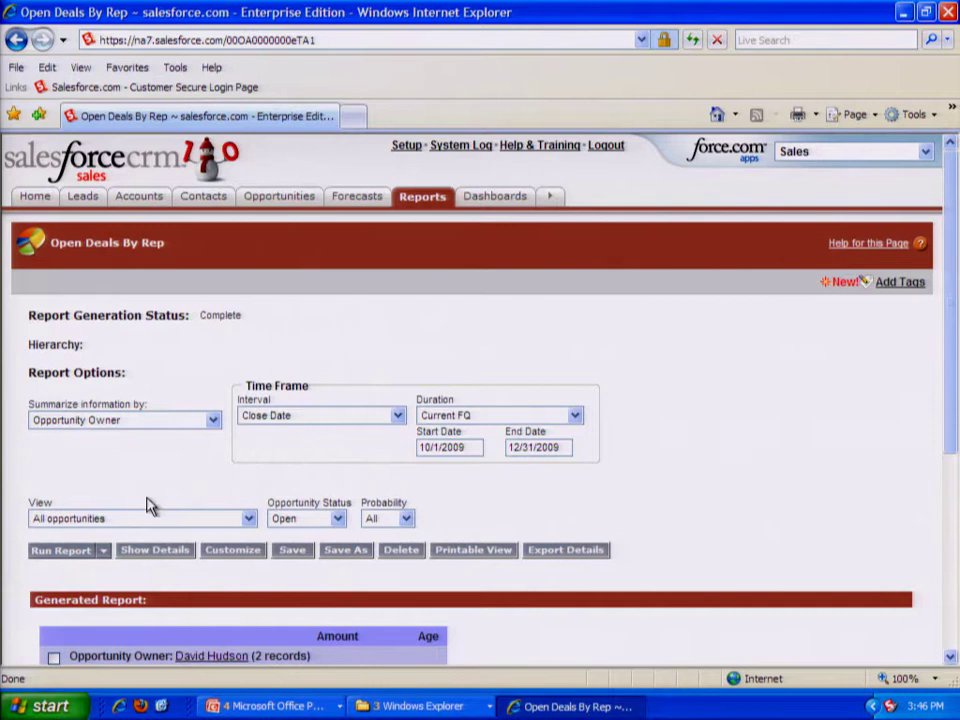
Step: Show the report's details, sort them by Probability (%) in ascending order and review the records under each owner
left_click(155, 557)
scroll(155, 557, "down", 5)
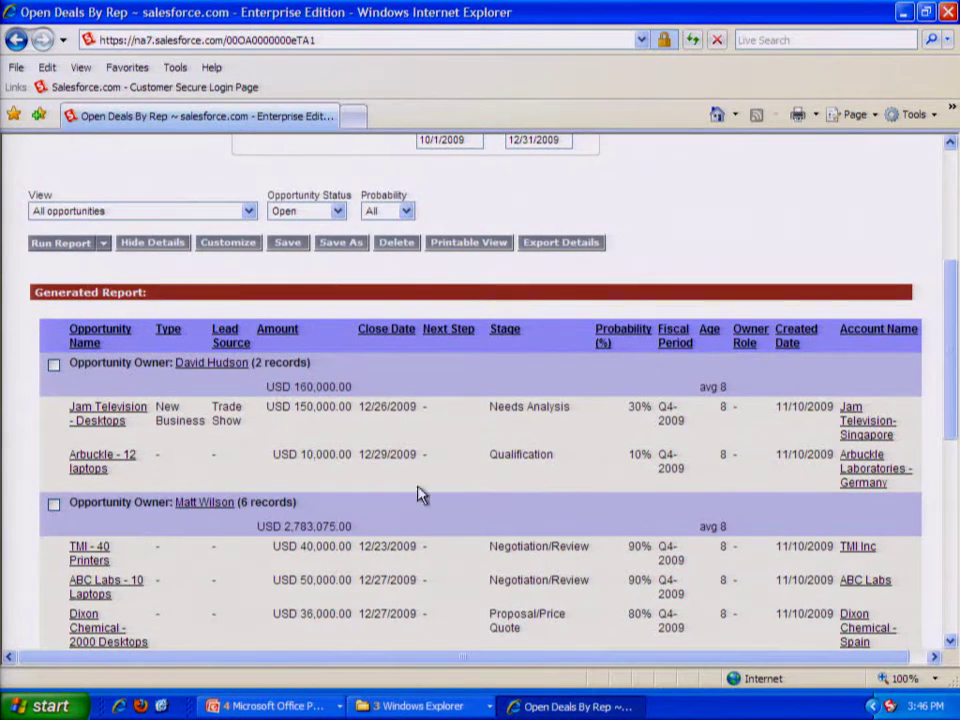
left_click(622, 340)
scroll(620, 335, "down", 3)
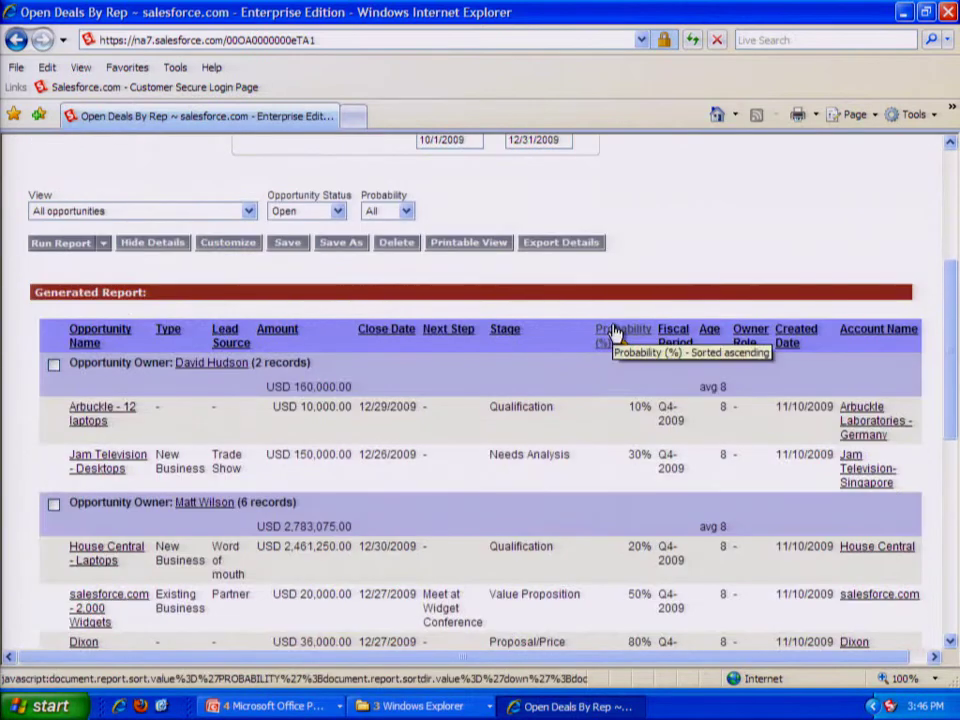
scroll(614, 335, "down", 3)
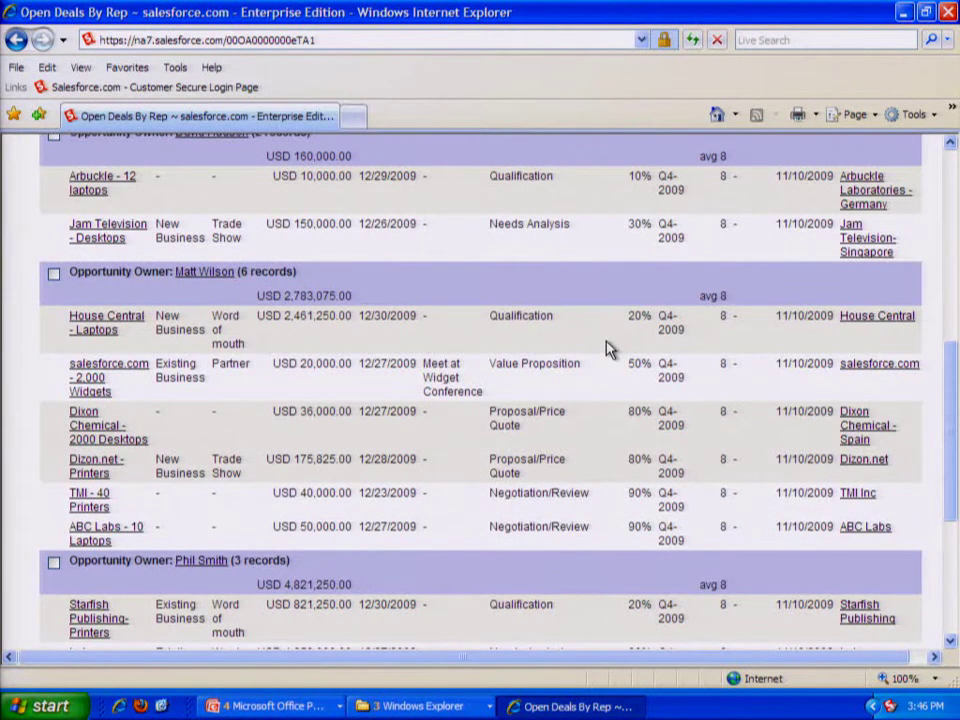
scroll(607, 345, "up", 6)
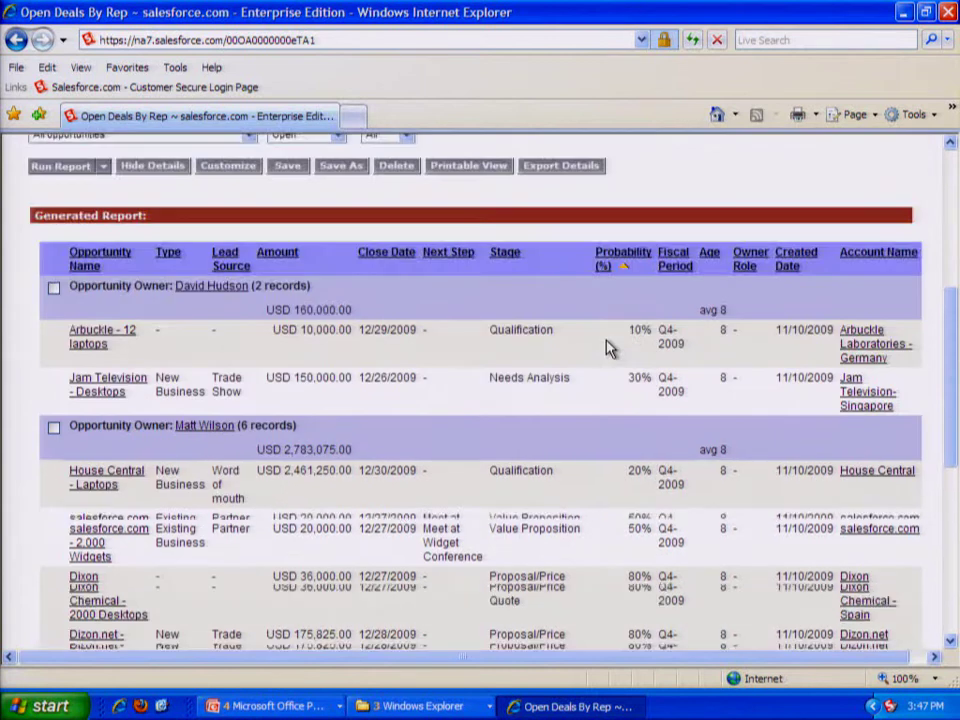
Step: Switch to the slide presentation and advance to the Report Wizard slide
key("alt+Tab")
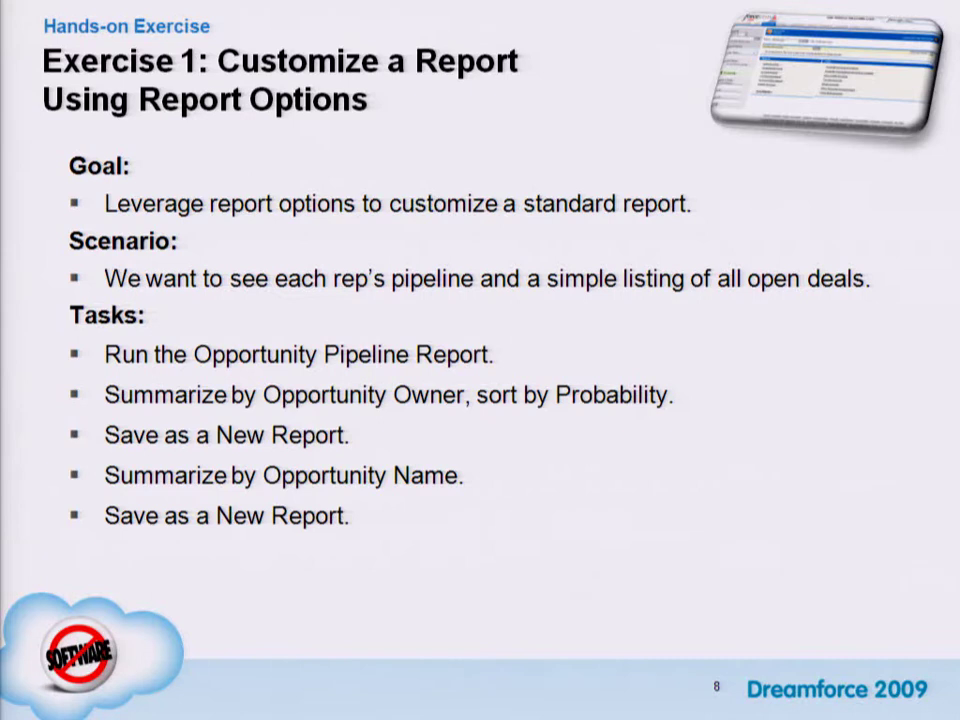
key("Right")
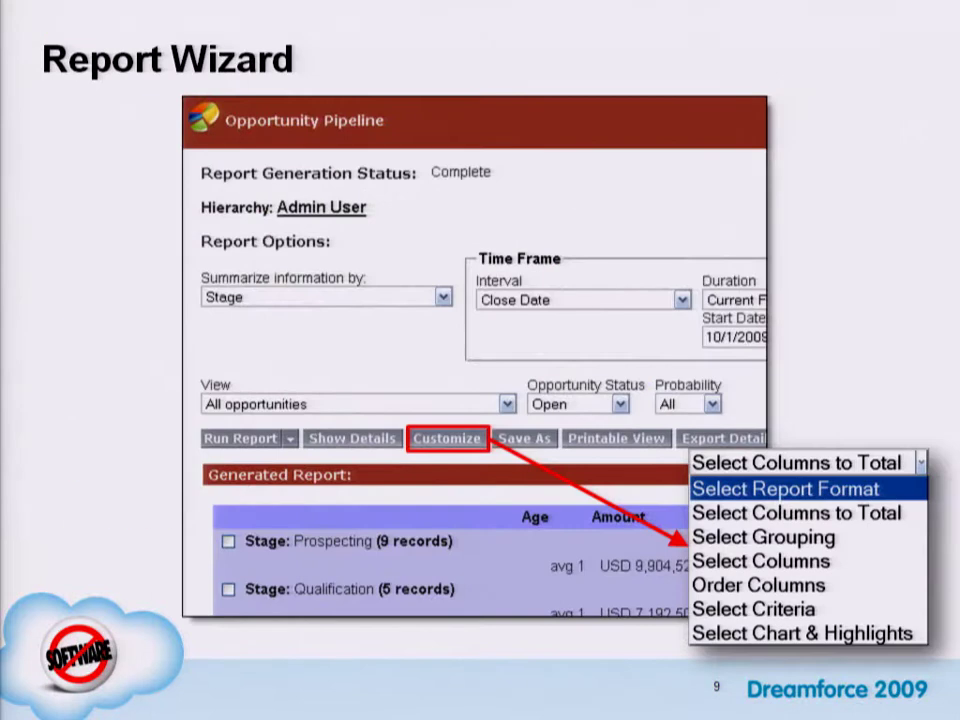
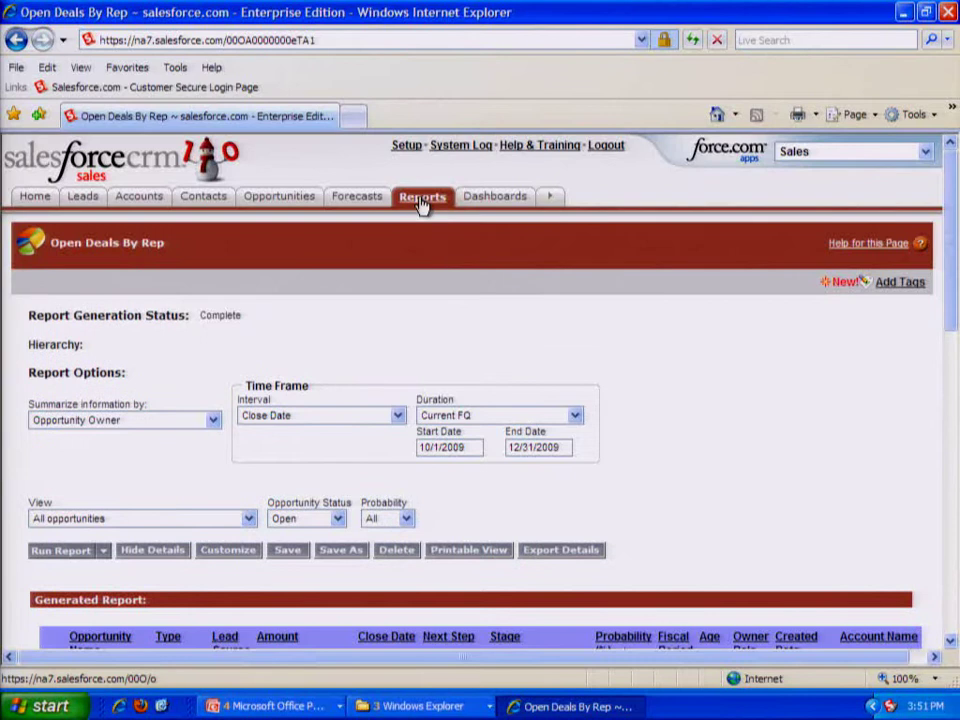
Step: Open the Closed Opportunities report from the Opportunity Reports folder and review its records through to the grand totals
left_click(421, 198)
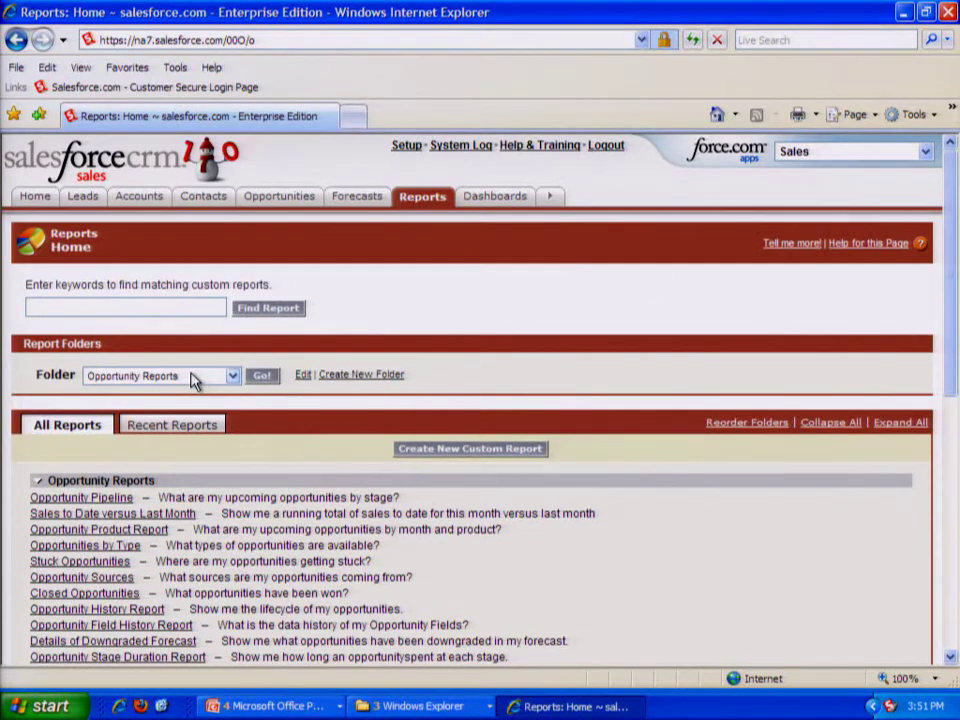
left_click(259, 379)
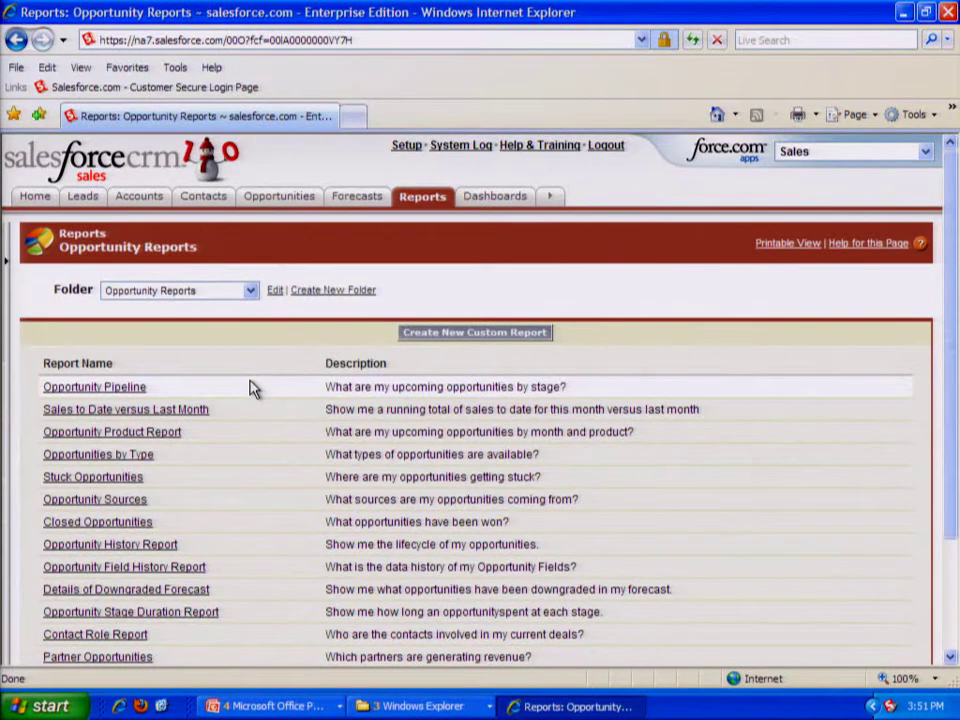
scroll(250, 388, "down", 3)
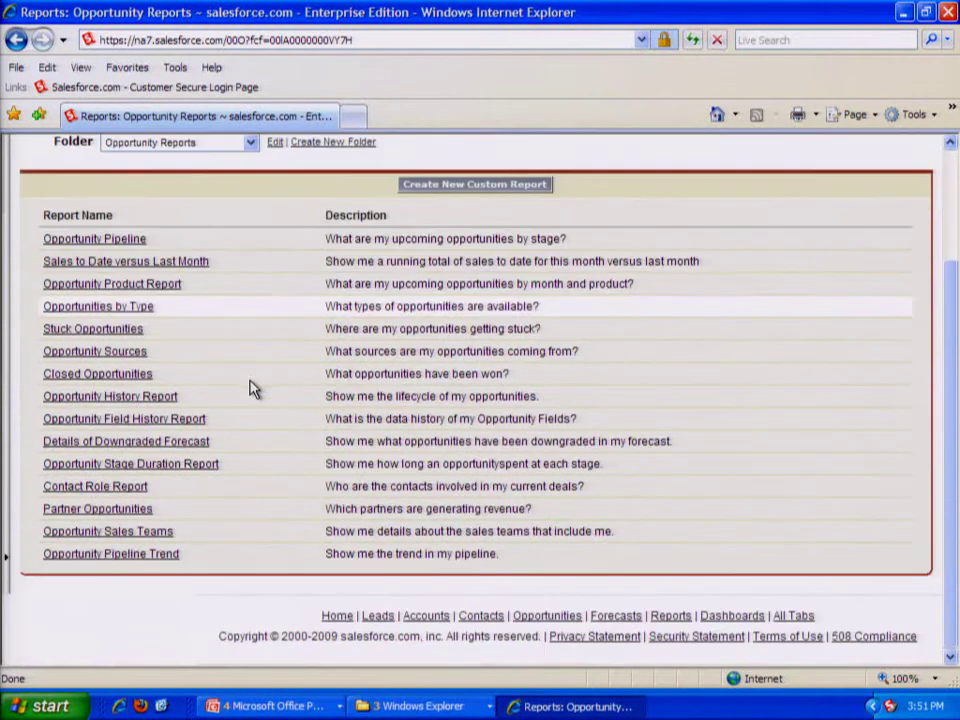
left_click(110, 375)
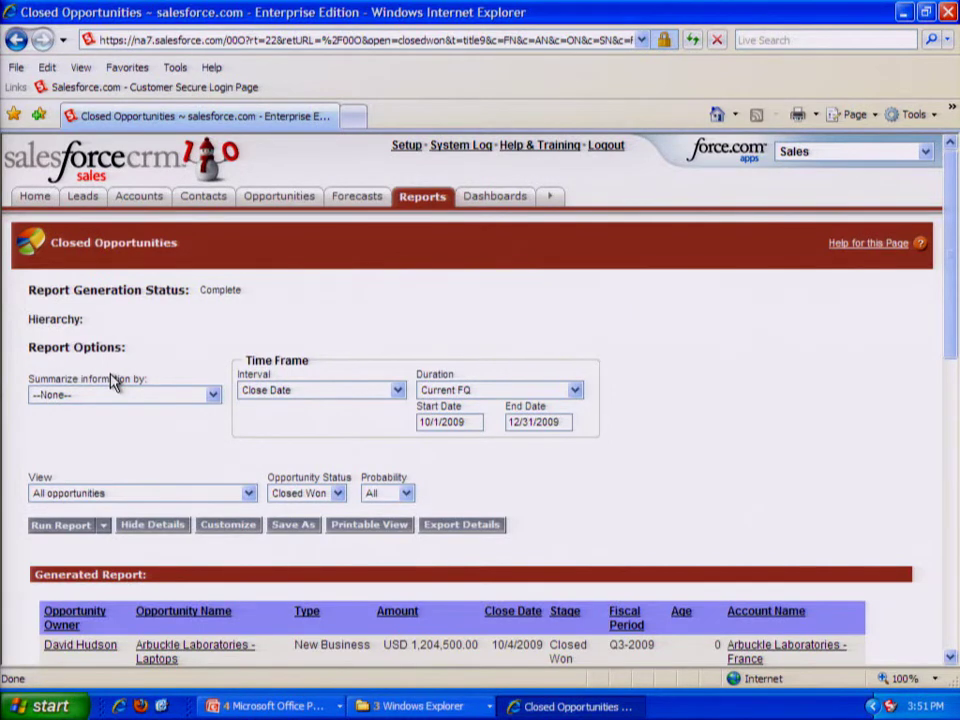
scroll(236, 520, "down", 5)
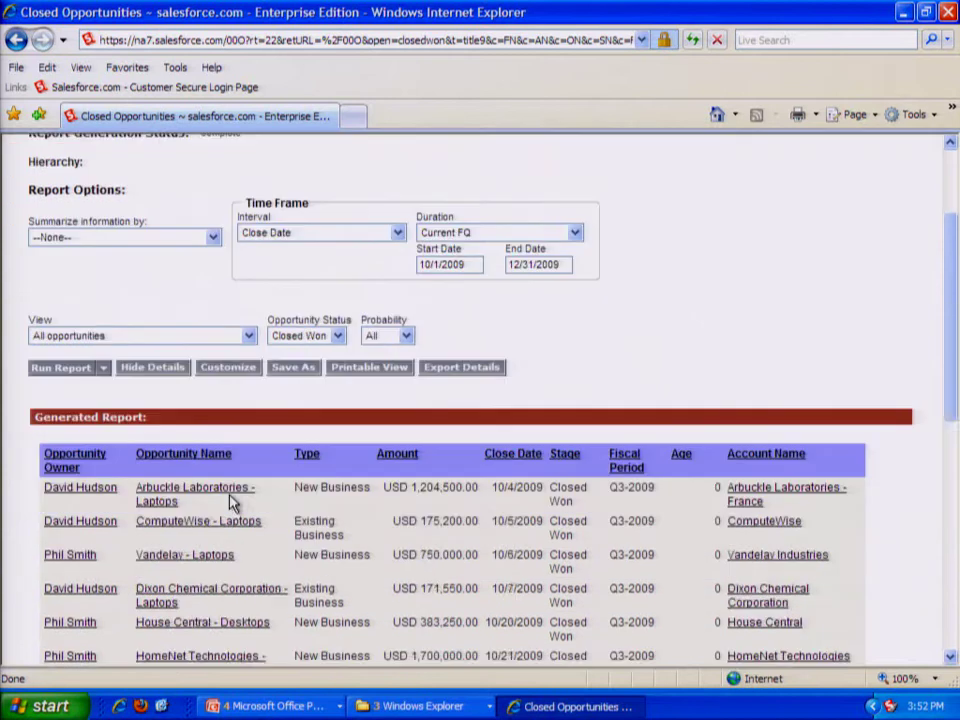
scroll(230, 500, "down", 7)
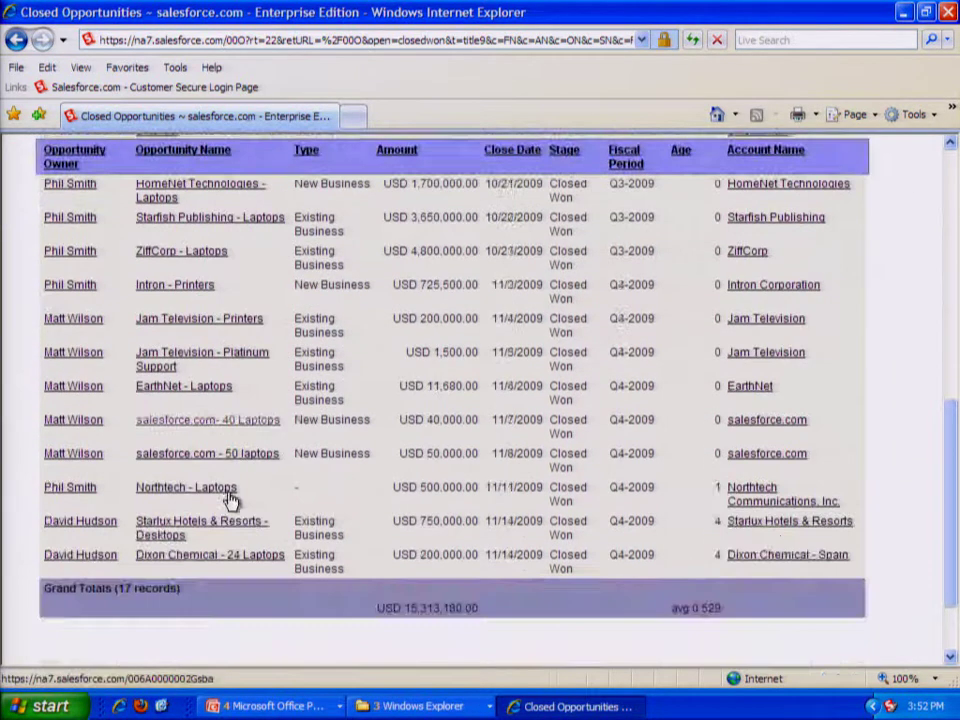
scroll(228, 498, "up", 8)
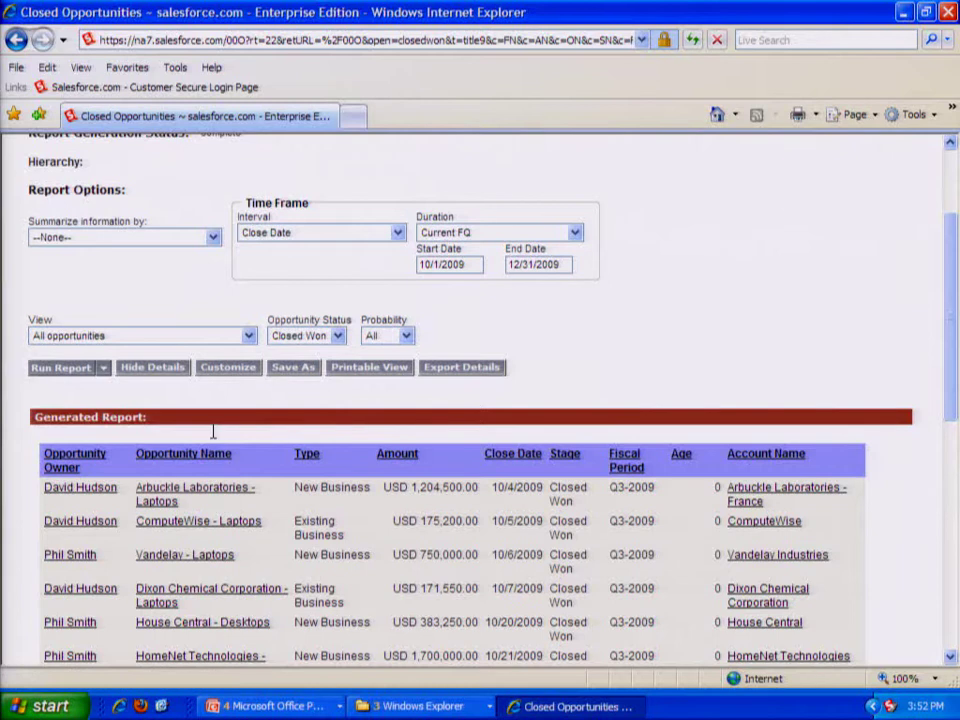
Step: Customize the Closed Opportunities report, changing its format to Summary Report and continuing to the columns to total
left_click(229, 369)
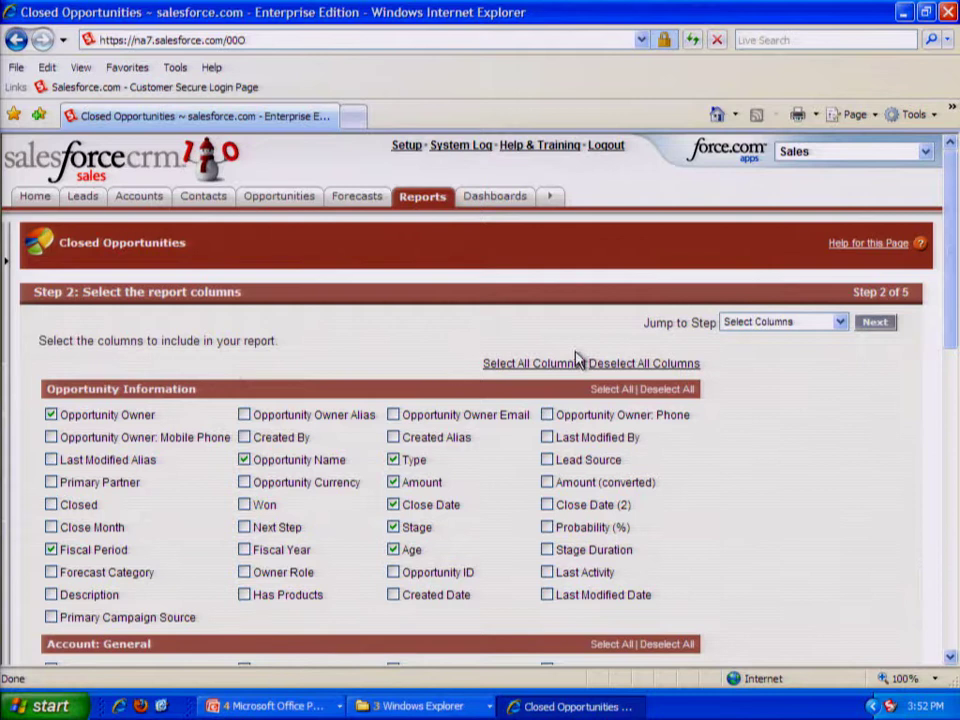
left_click(842, 323)
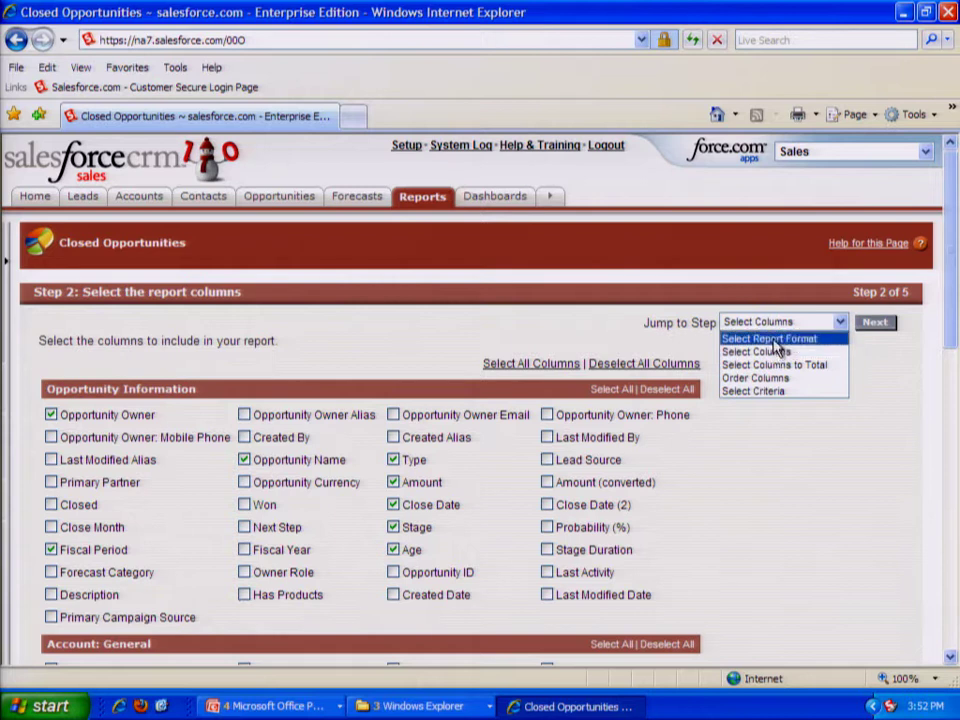
left_click(774, 340)
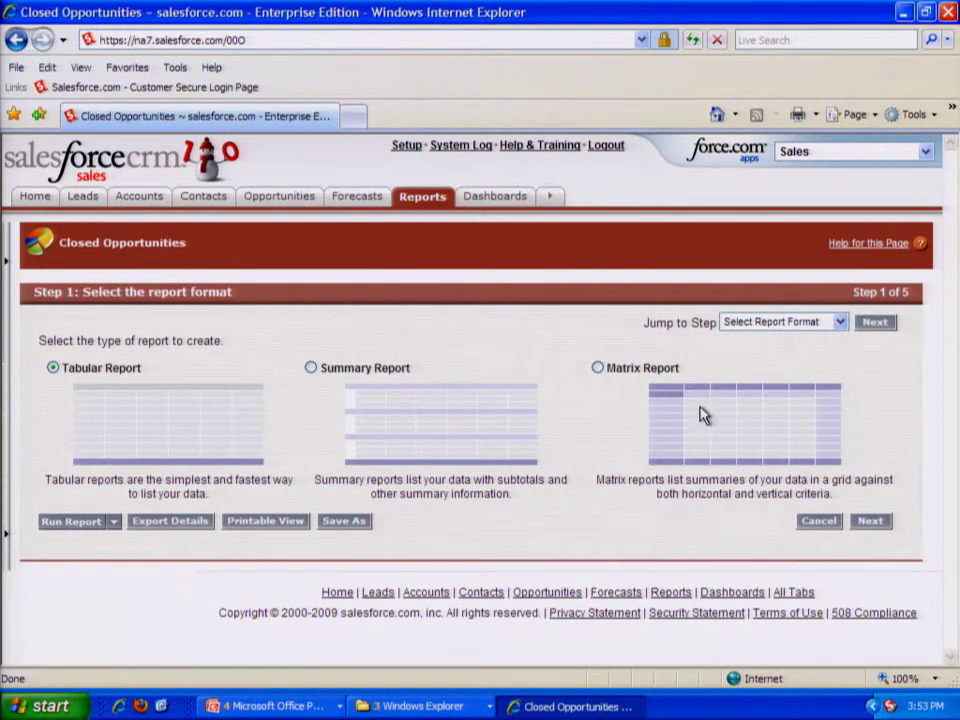
left_click(312, 370)
left_click(875, 324)
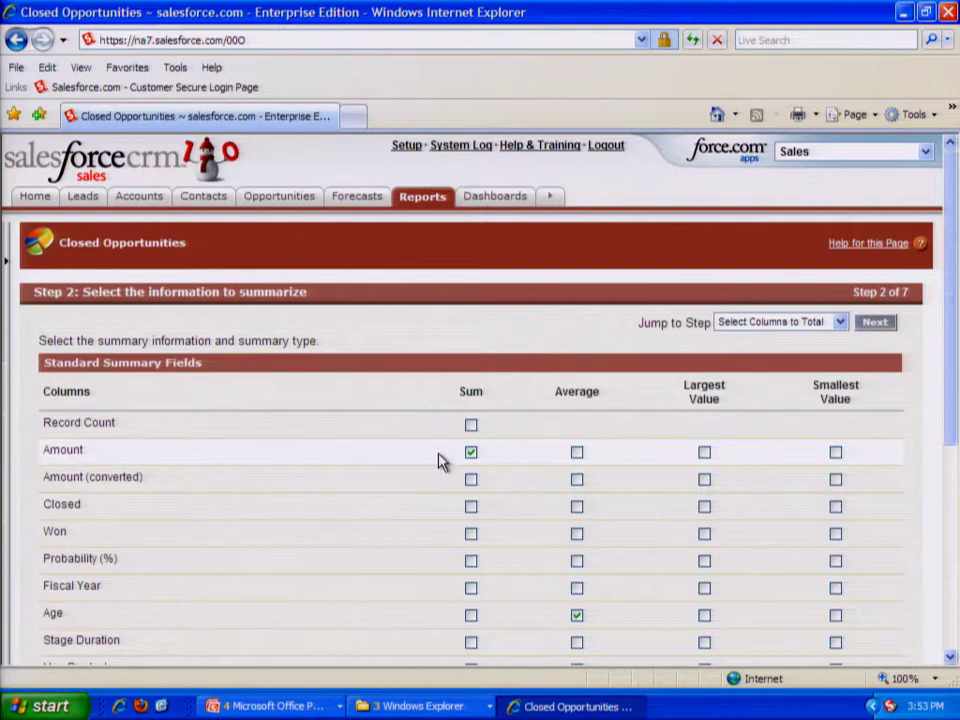
Step: Remove the average of Age from the summary fields, keep the sum of Amount, and continue to the grouping options
scroll(438, 461, "down", 1)
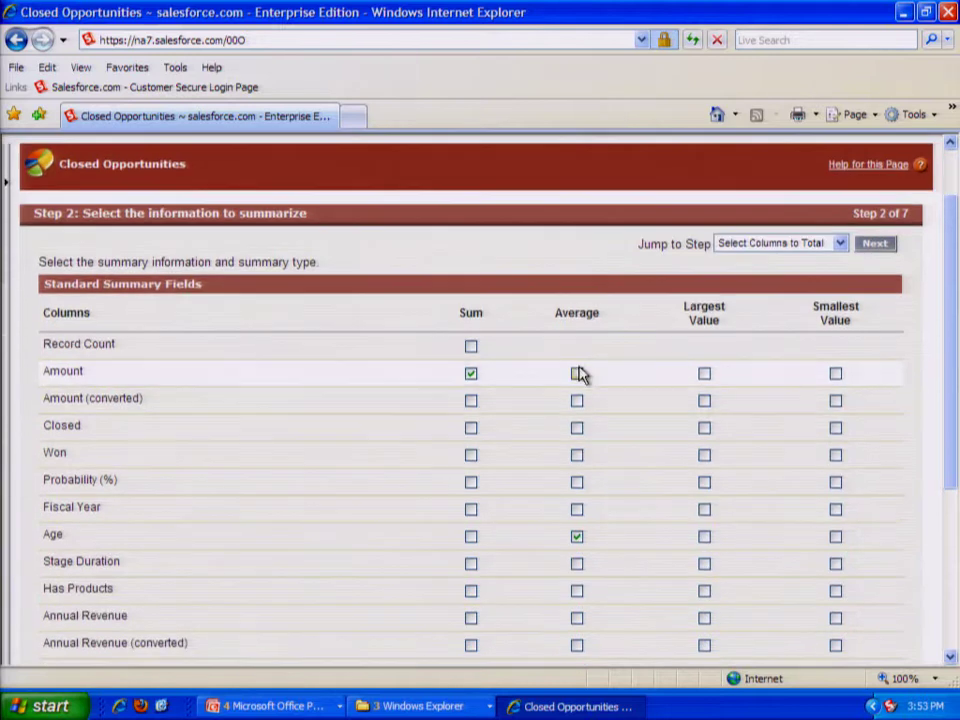
left_click(579, 541)
scroll(577, 545, "down", 2)
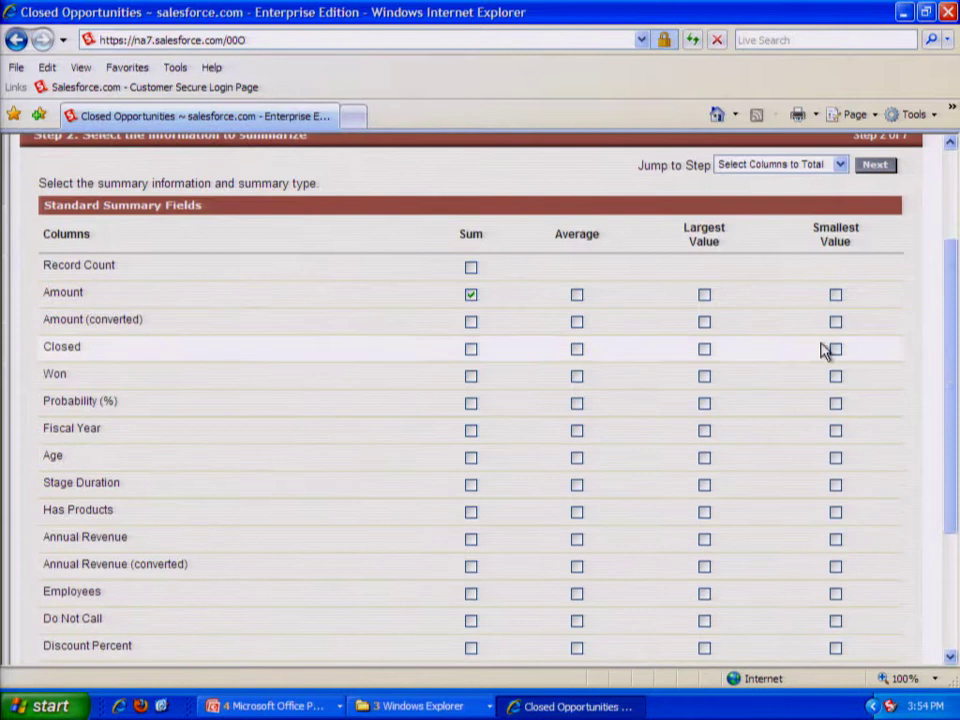
left_click(875, 166)
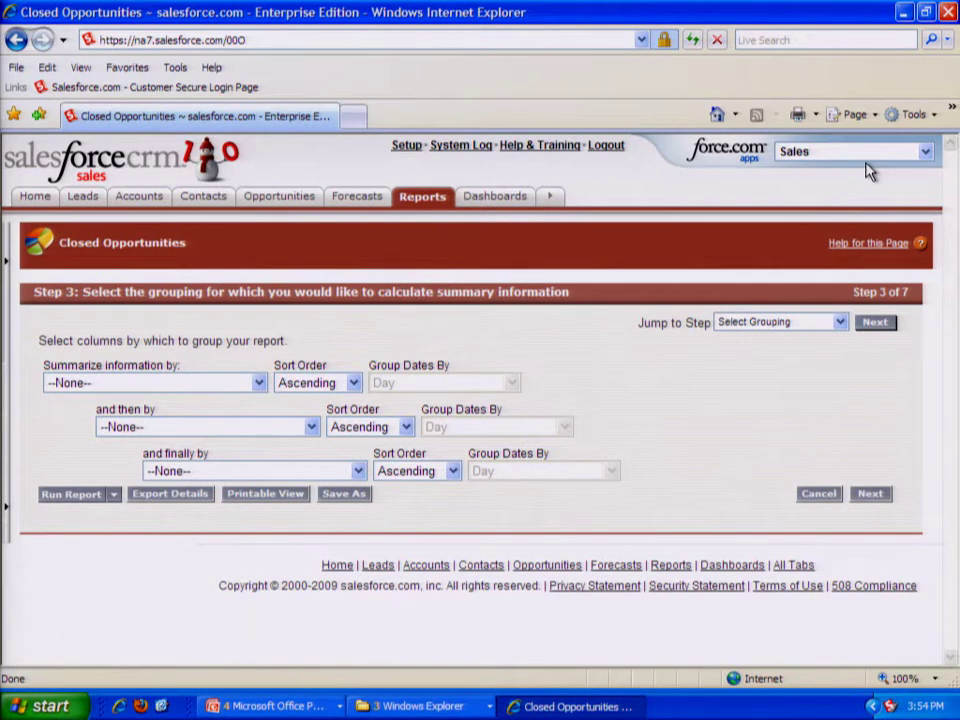
Step: Group the report by Opportunity Owner and then by Account Name, and continue to the column selection
left_click(168, 390)
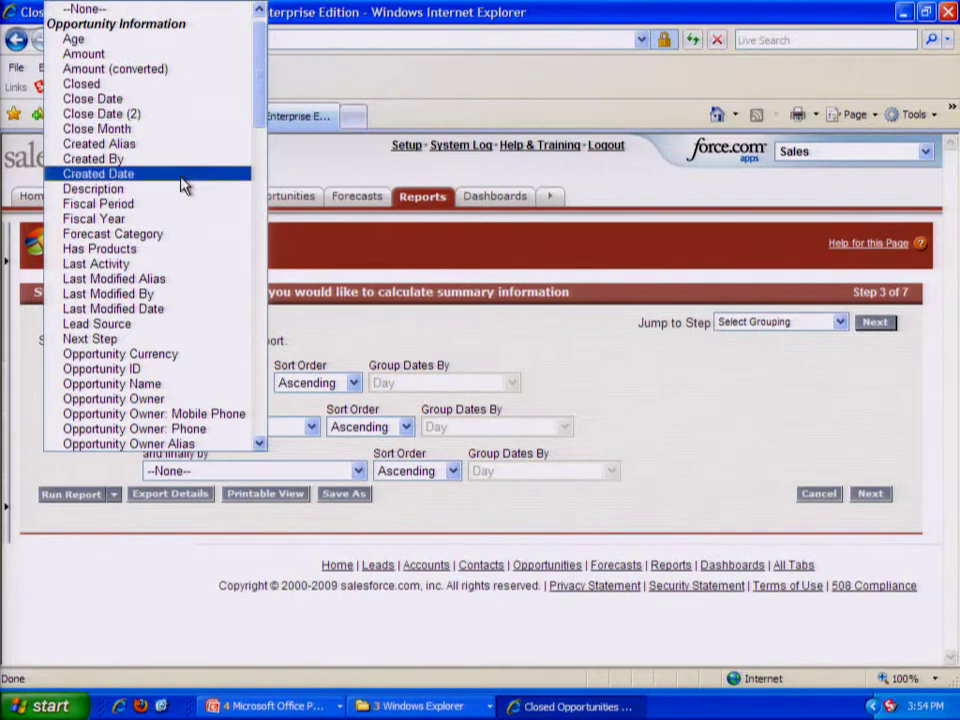
left_click(156, 400)
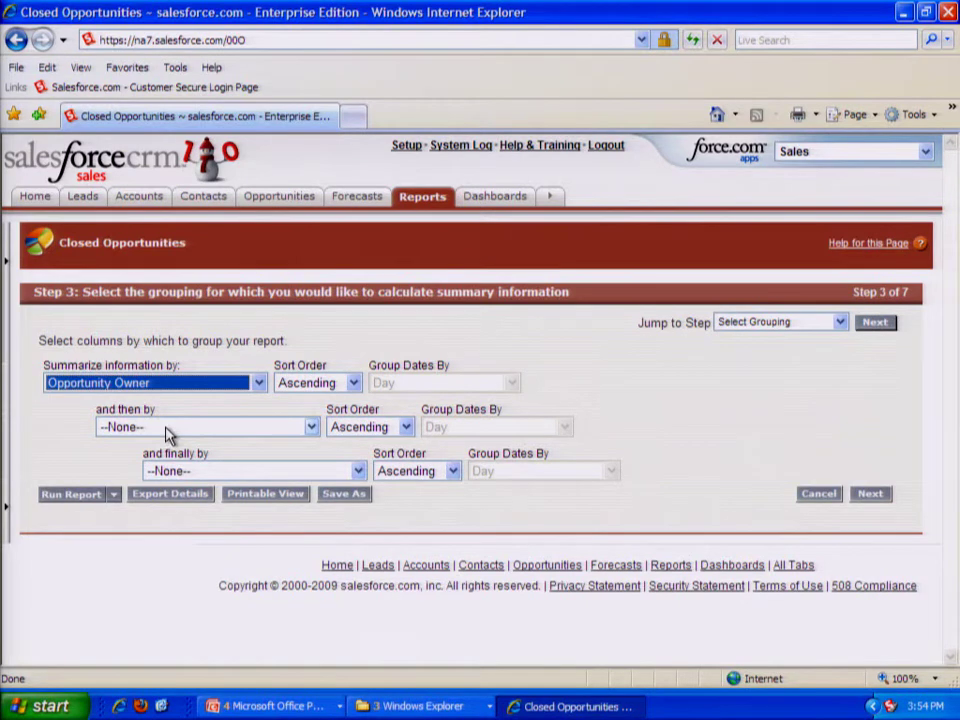
left_click(312, 428)
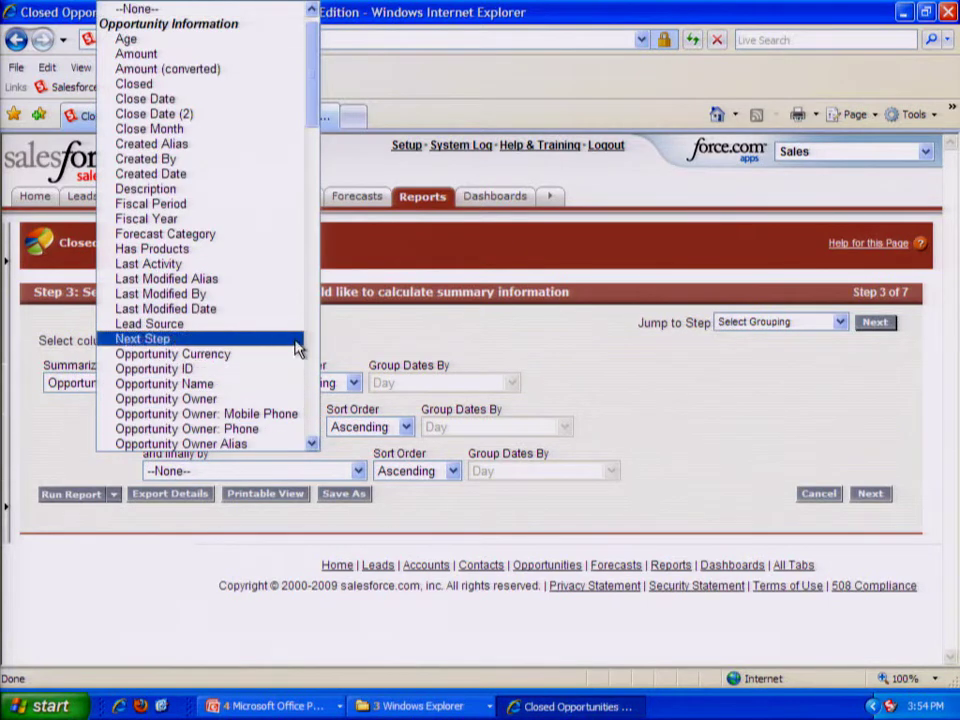
left_click_drag(317, 103, 307, 215)
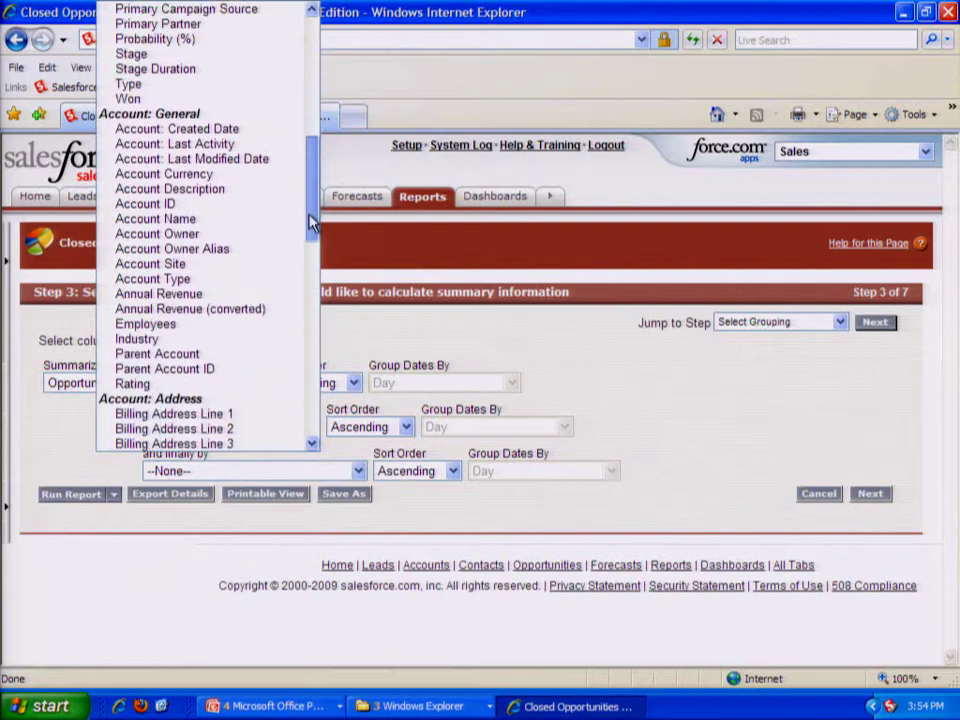
mouse_move(310, 222)
left_mouse_down()
mouse_move(311, 193)
mouse_move(310, 209)
left_mouse_up()
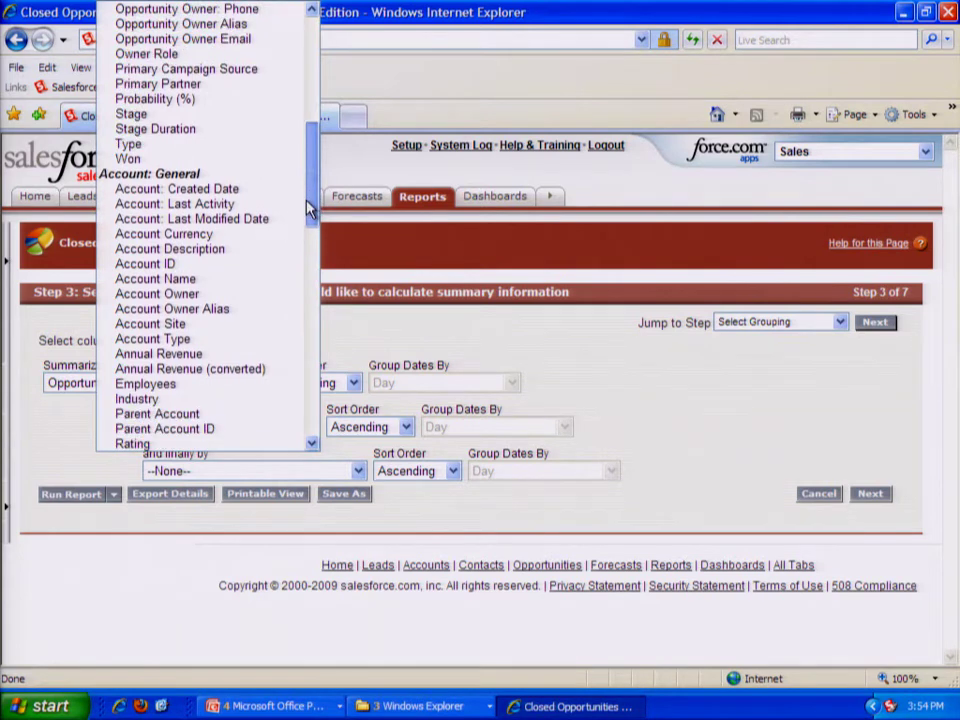
left_click_drag(310, 209, 310, 214)
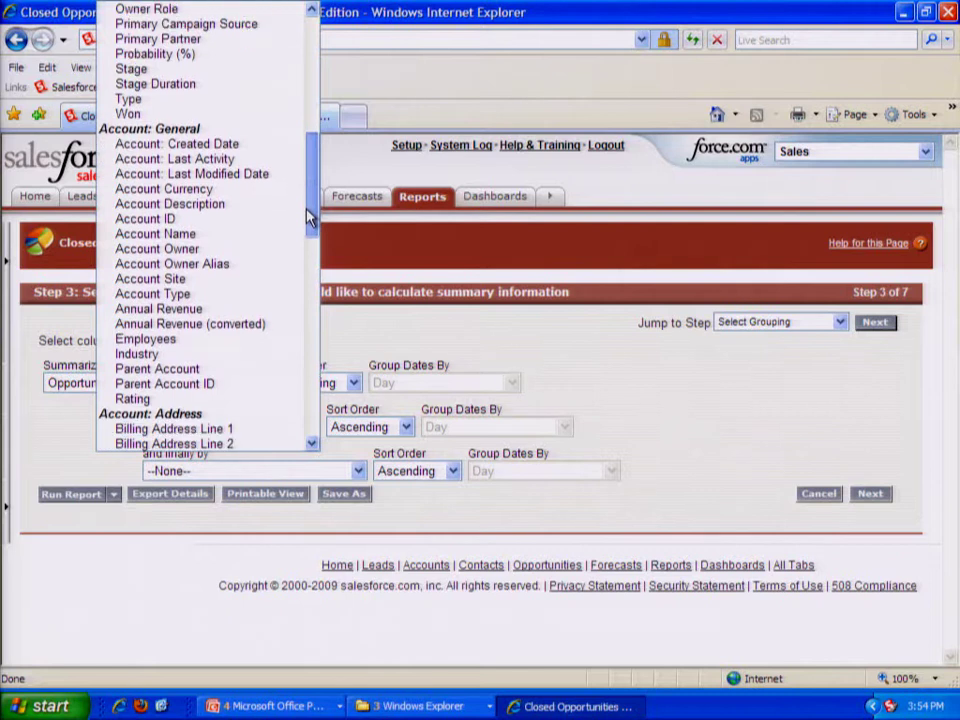
left_click(180, 234)
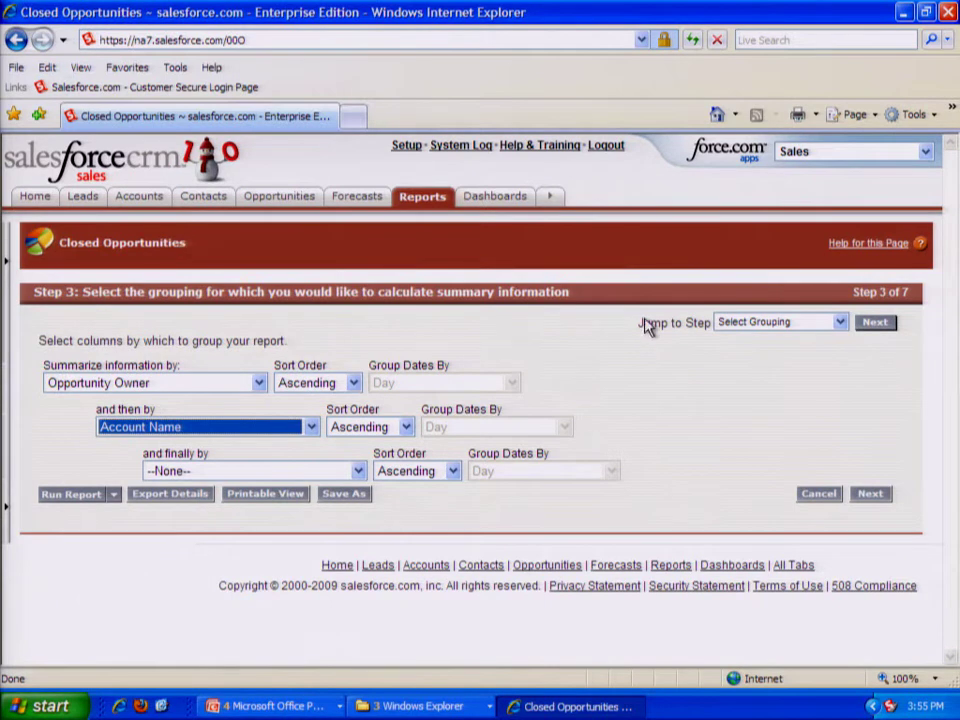
left_click(875, 323)
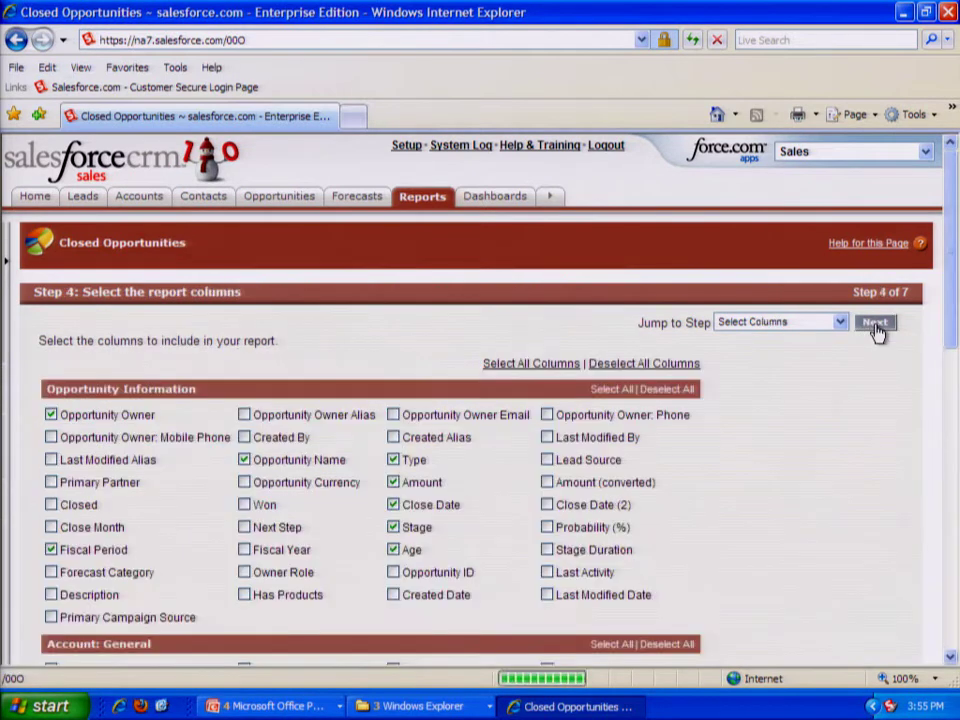
Step: Exclude the Opportunity Owner, Fiscal Period, Stage, Age and Account Name columns from the report and continue to the column order
scroll(756, 420, "down", 2)
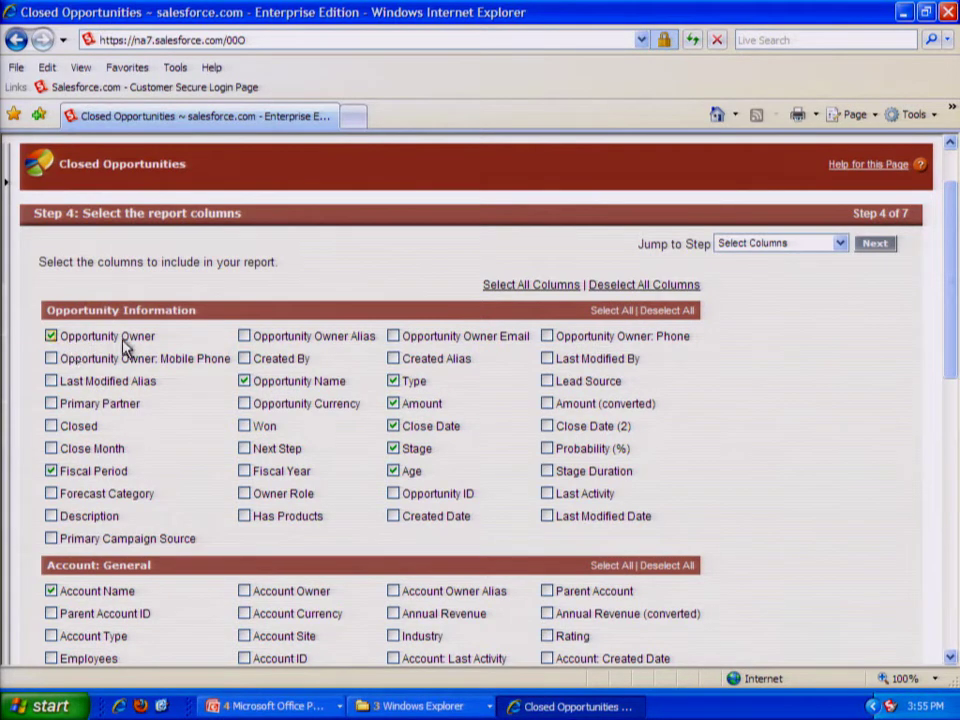
left_click(51, 337)
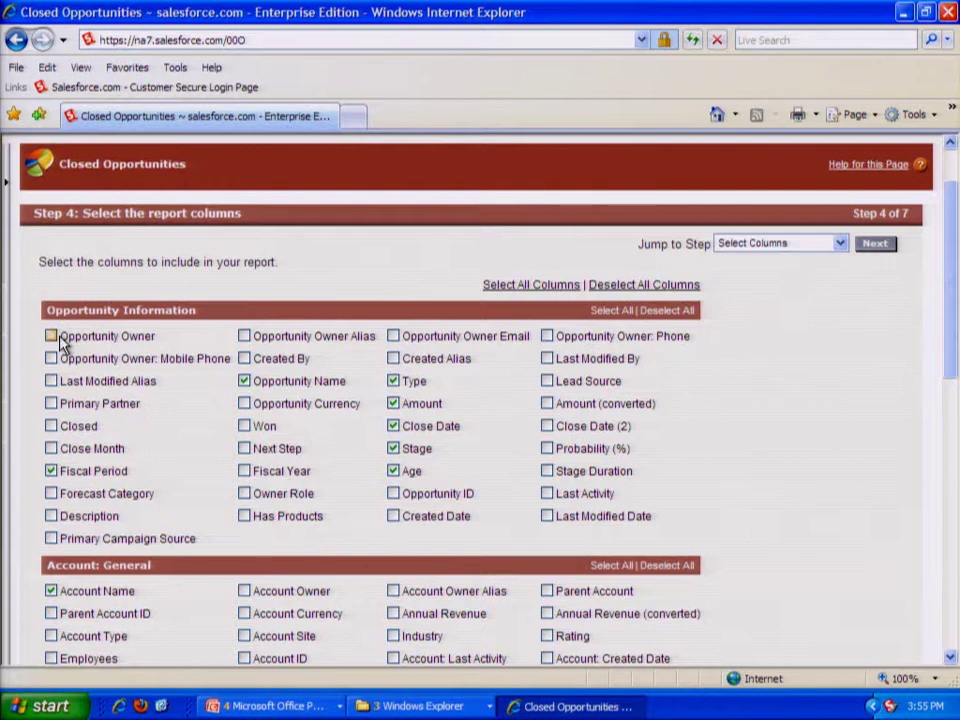
left_click(51, 471)
left_click(394, 450)
left_click(394, 472)
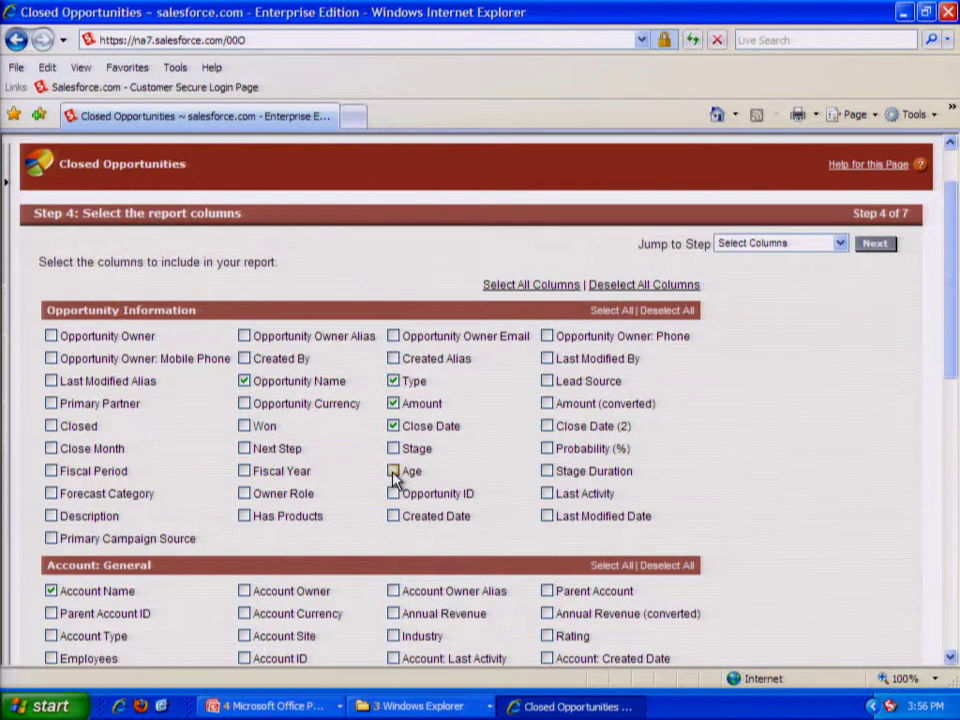
scroll(418, 467, "down", 3)
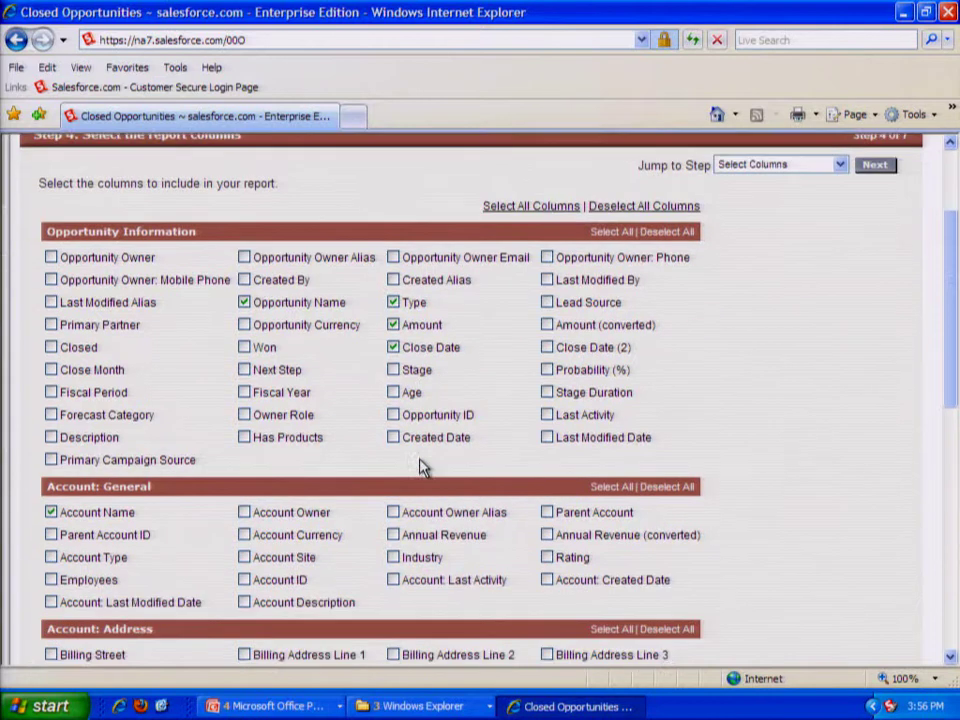
scroll(418, 467, "up", 2)
left_click(51, 513)
left_click(874, 164)
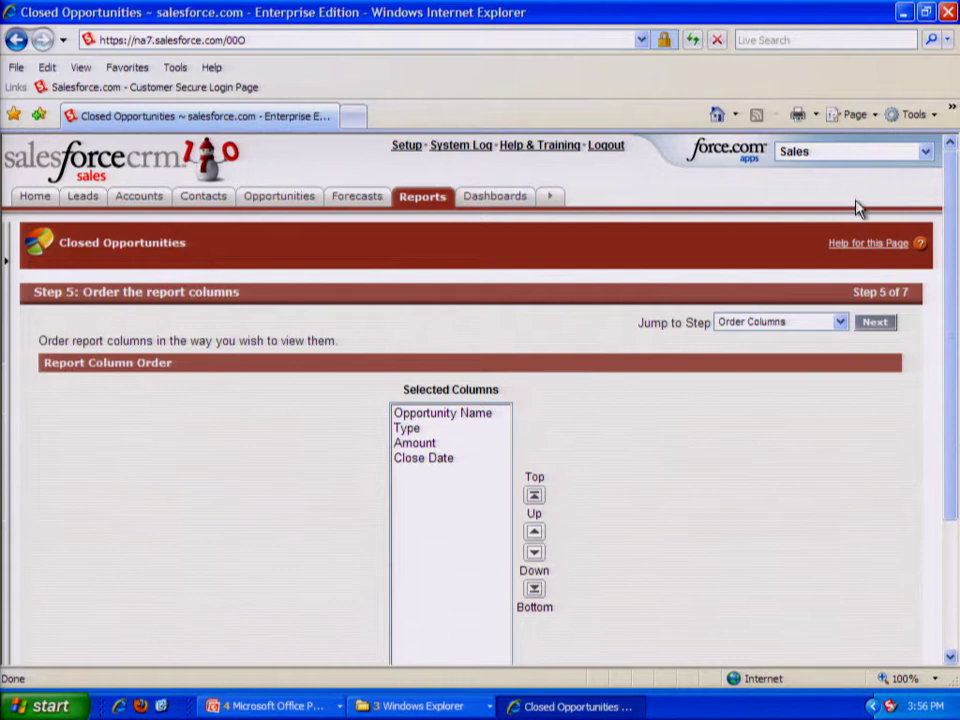
Step: Try out the column ordering by moving Close Date up, down, to the top and back to the bottom
scroll(743, 418, "down", 1)
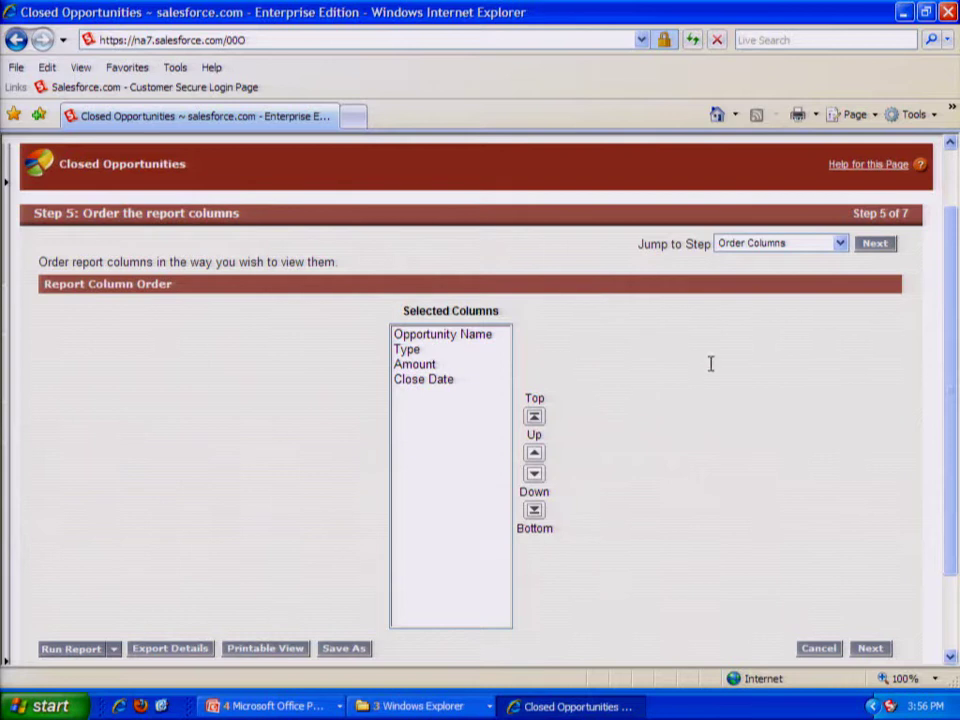
left_click(422, 381)
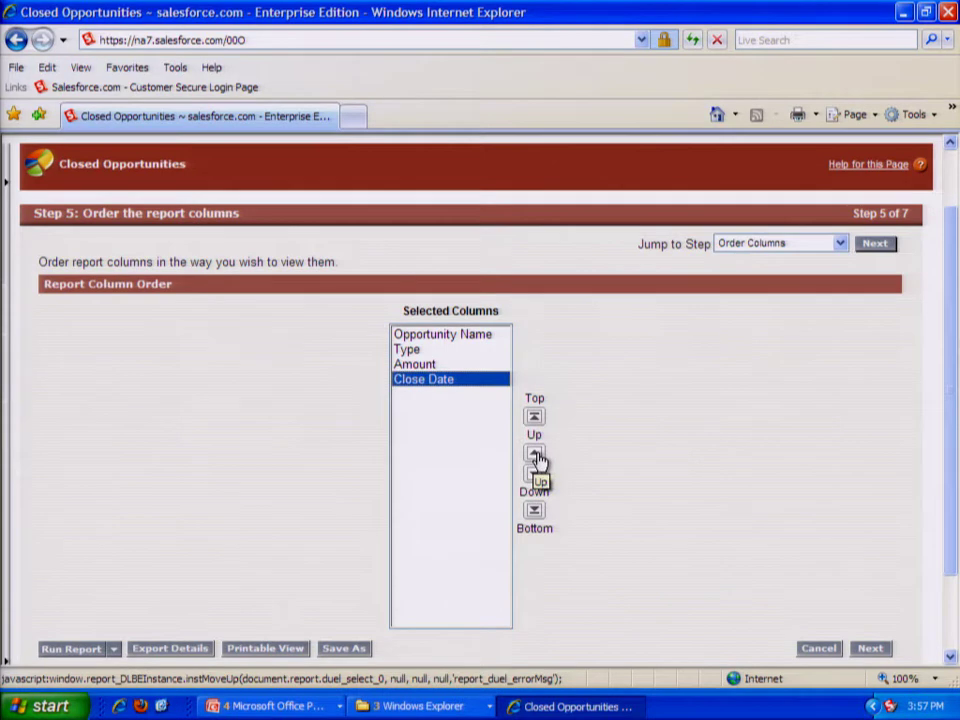
left_click(536, 456)
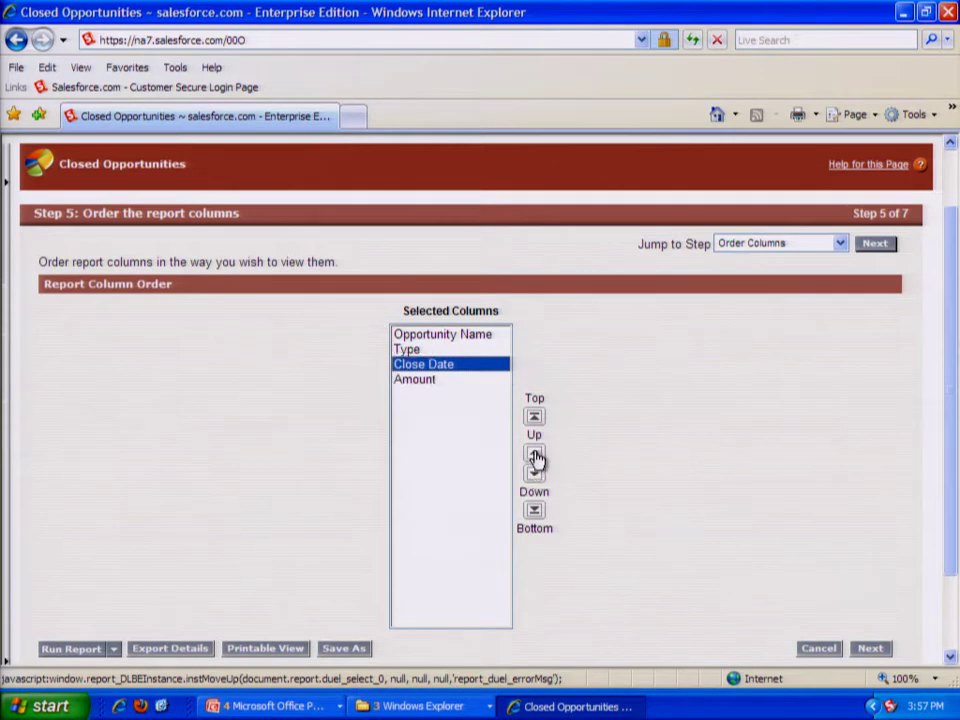
left_click(535, 476)
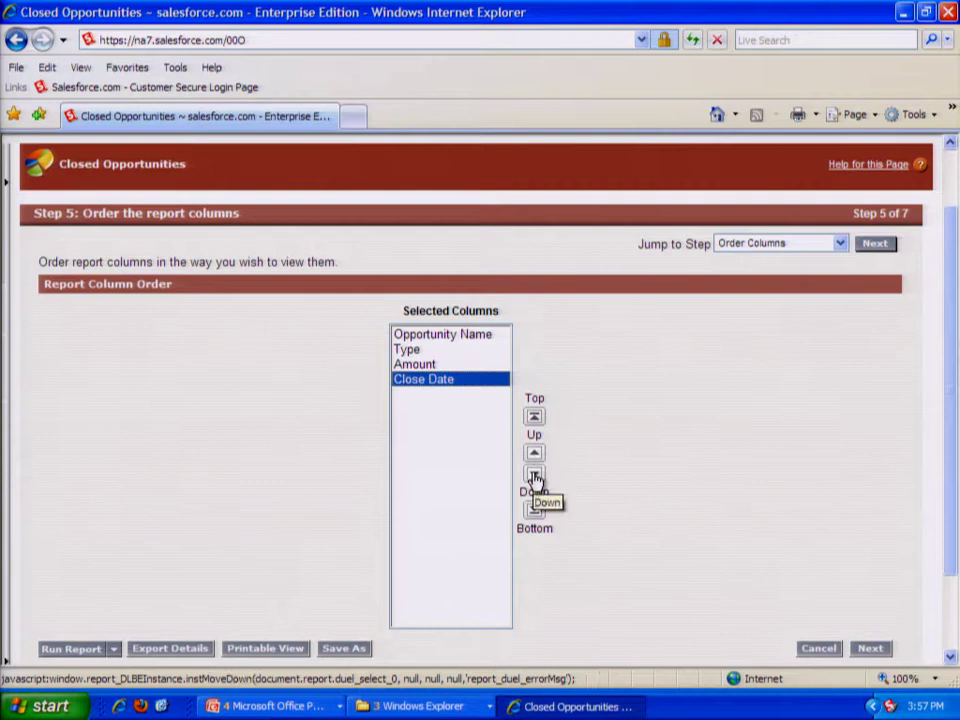
left_click(535, 417)
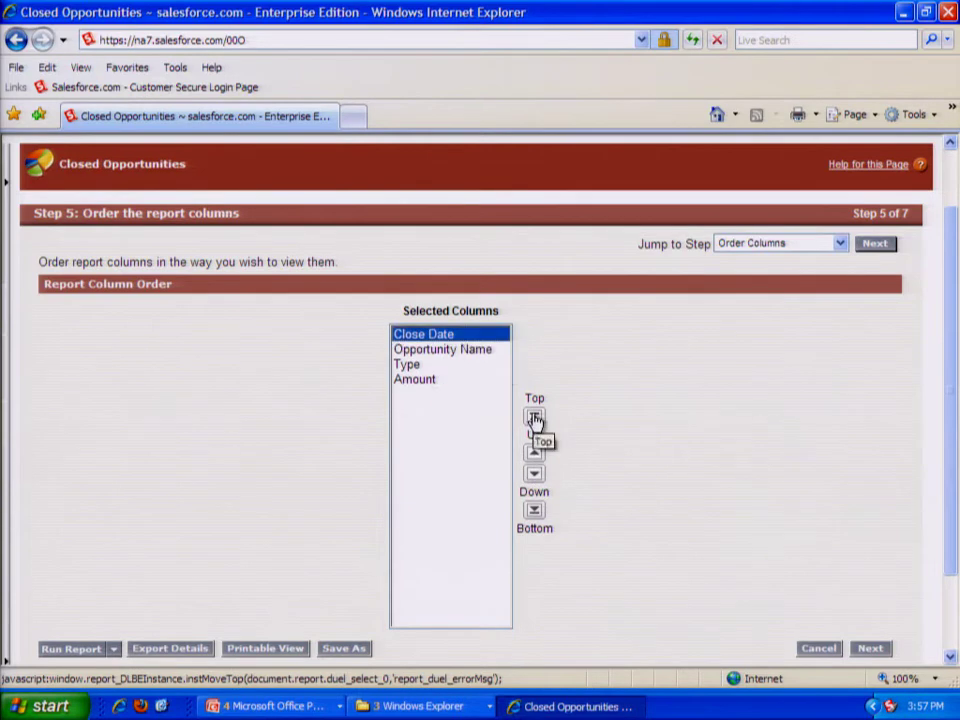
left_click(535, 511)
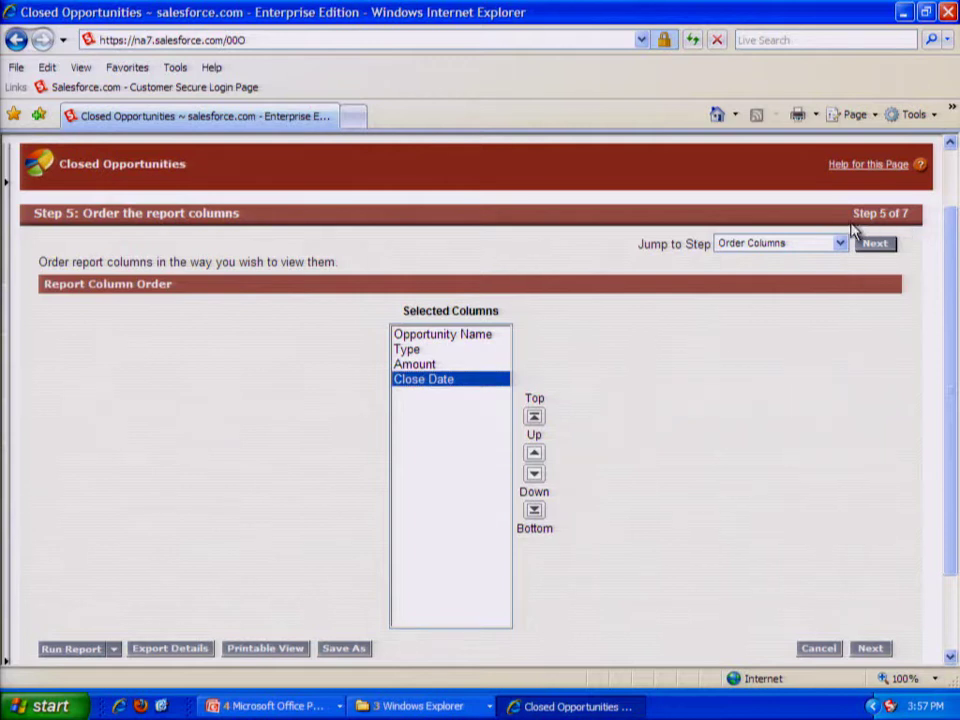
Step: Run the customized Closed Opportunities report and review the records grouped by owner and account
left_click(74, 649)
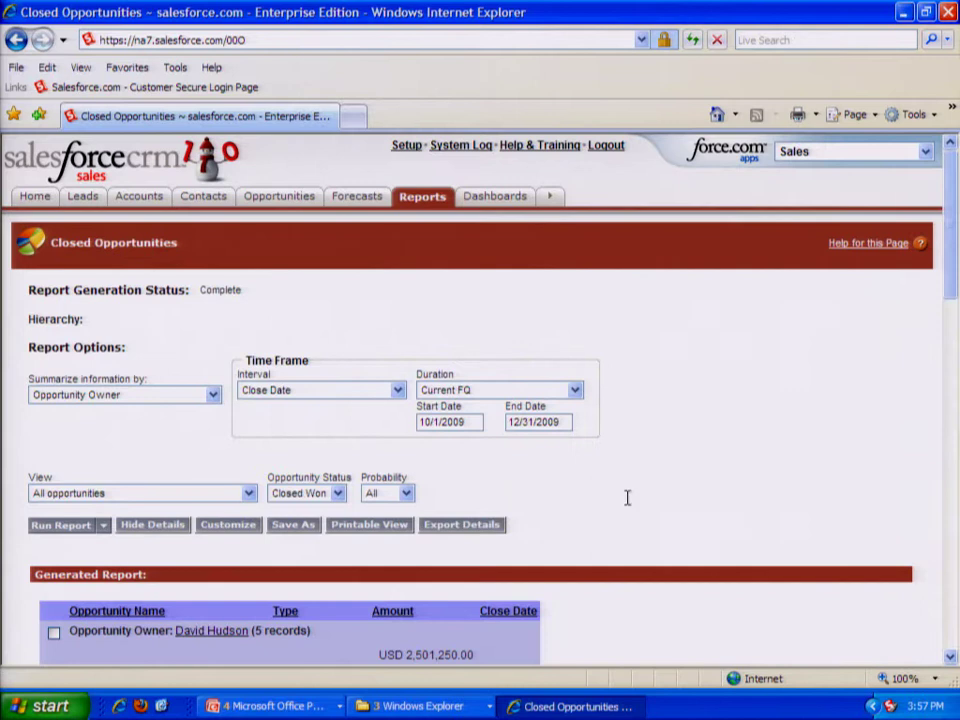
scroll(798, 407, "down", 3)
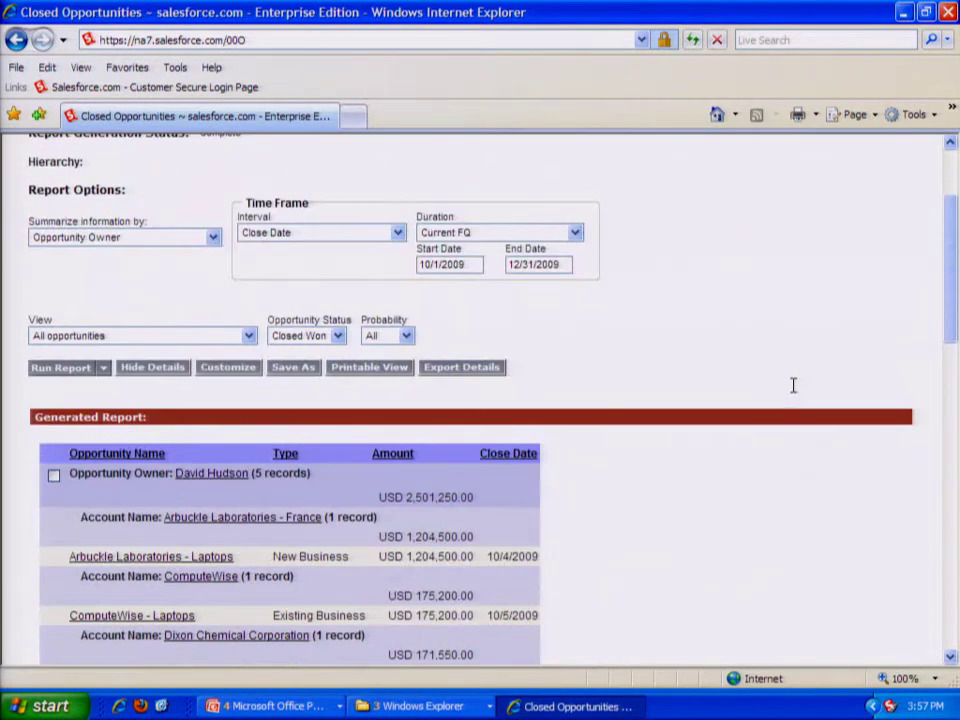
scroll(794, 389, "down", 3)
scroll(781, 378, "down", 1)
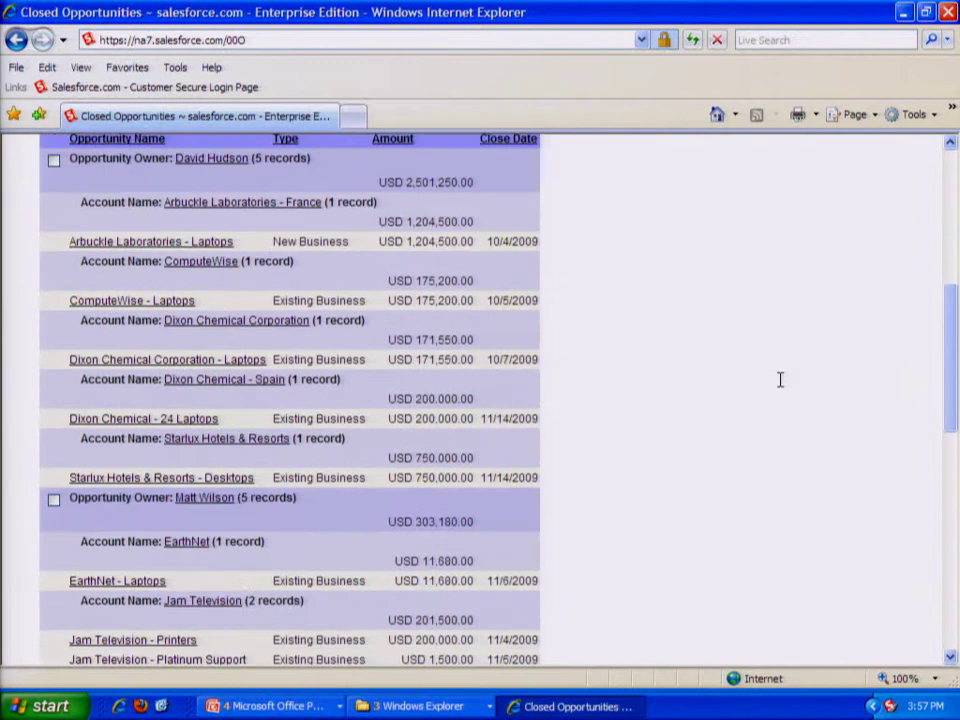
scroll(778, 377, "up", 1)
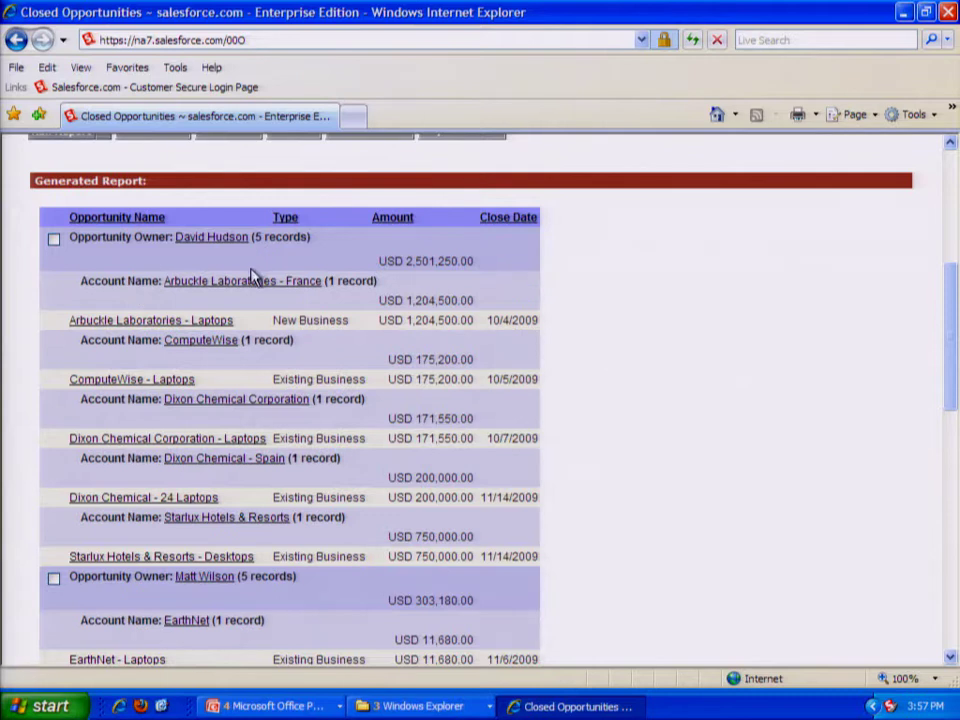
scroll(225, 286, "up", 1)
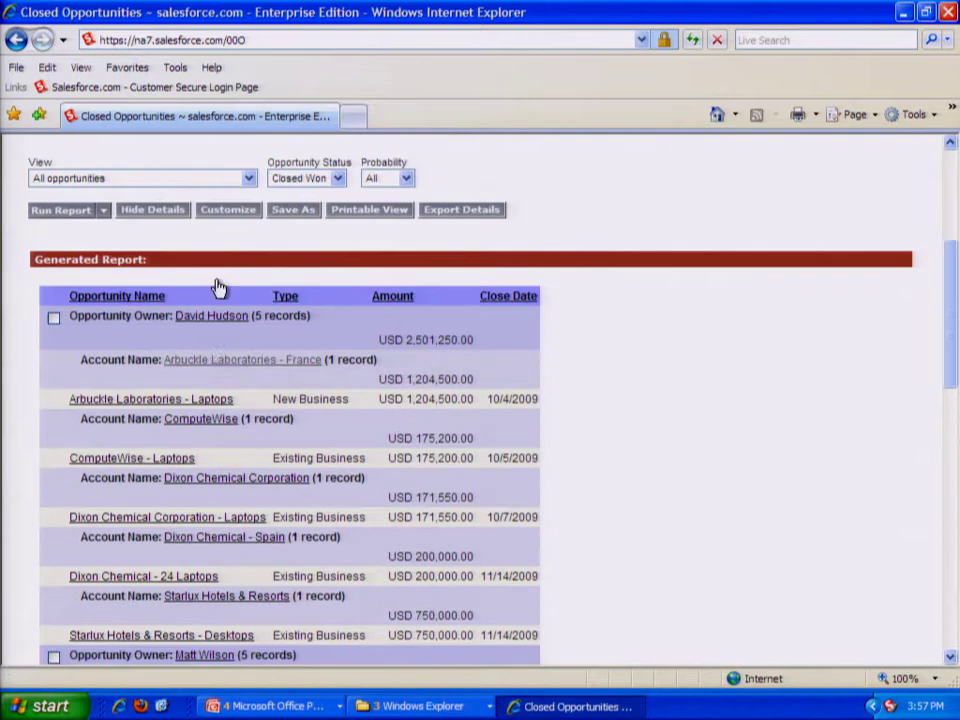
Step: Hide the report details and review the amount subtotals for each opportunity owner and account
left_click(155, 213)
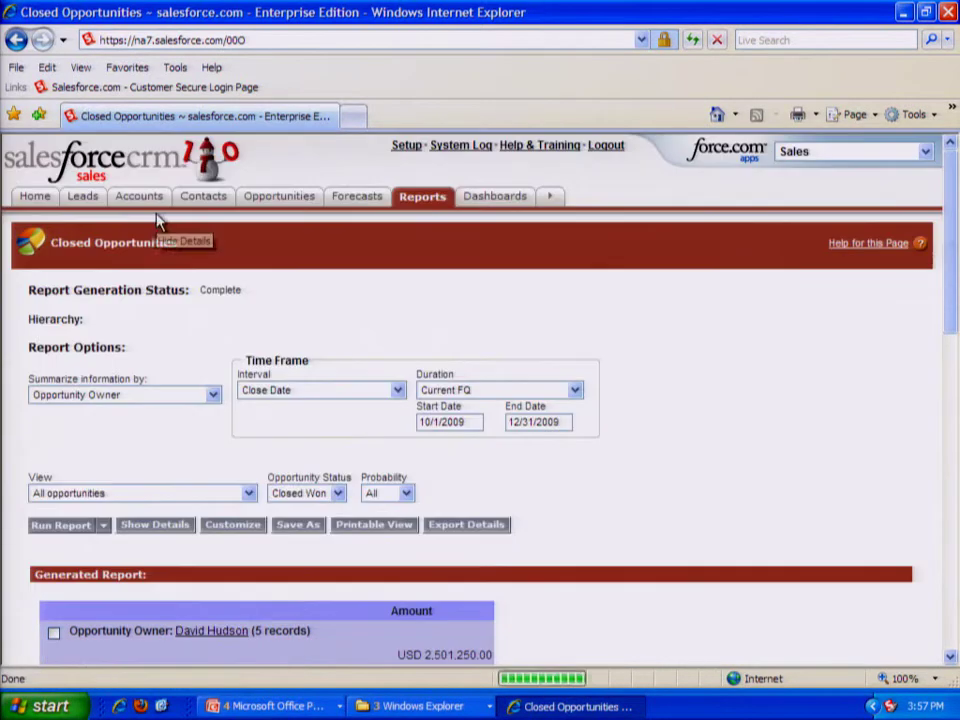
scroll(197, 362, "down", 5)
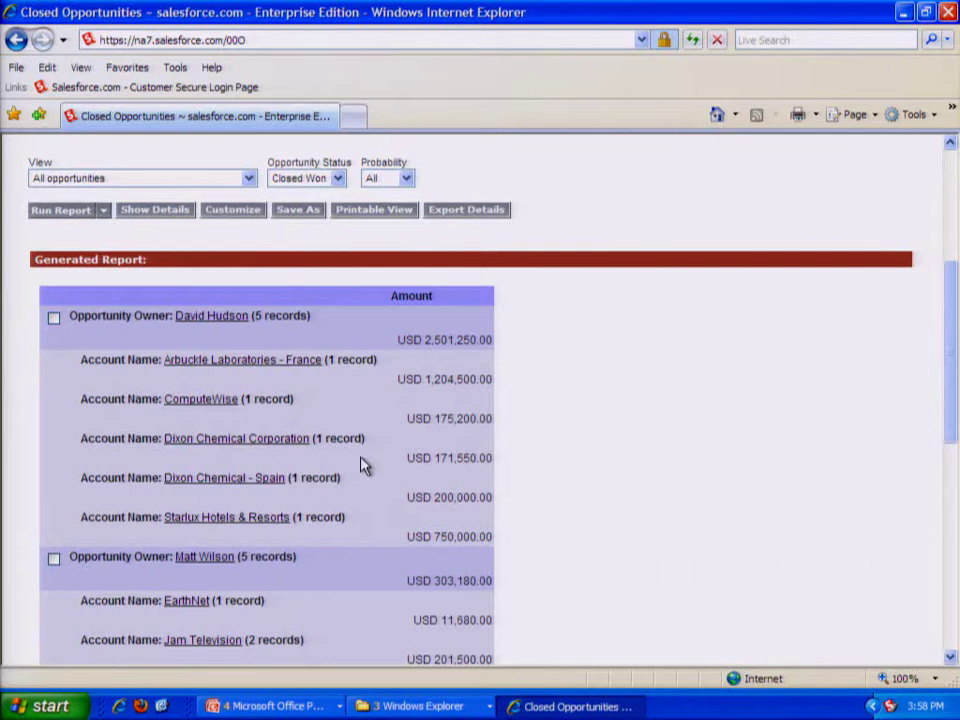
scroll(581, 413, "up", 3)
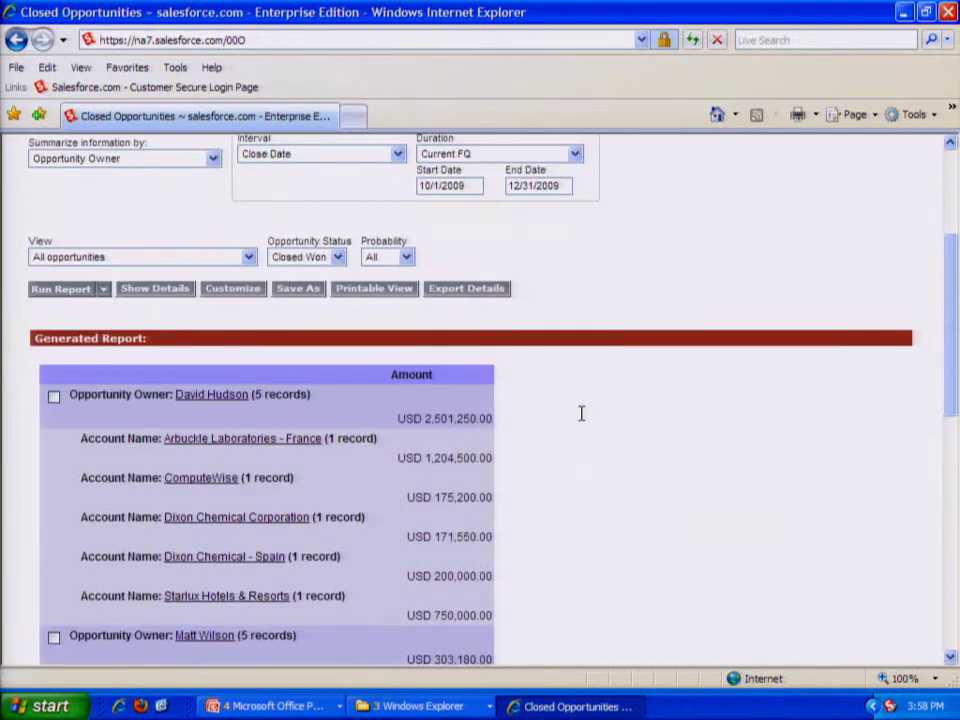
scroll(583, 421, "down", 1)
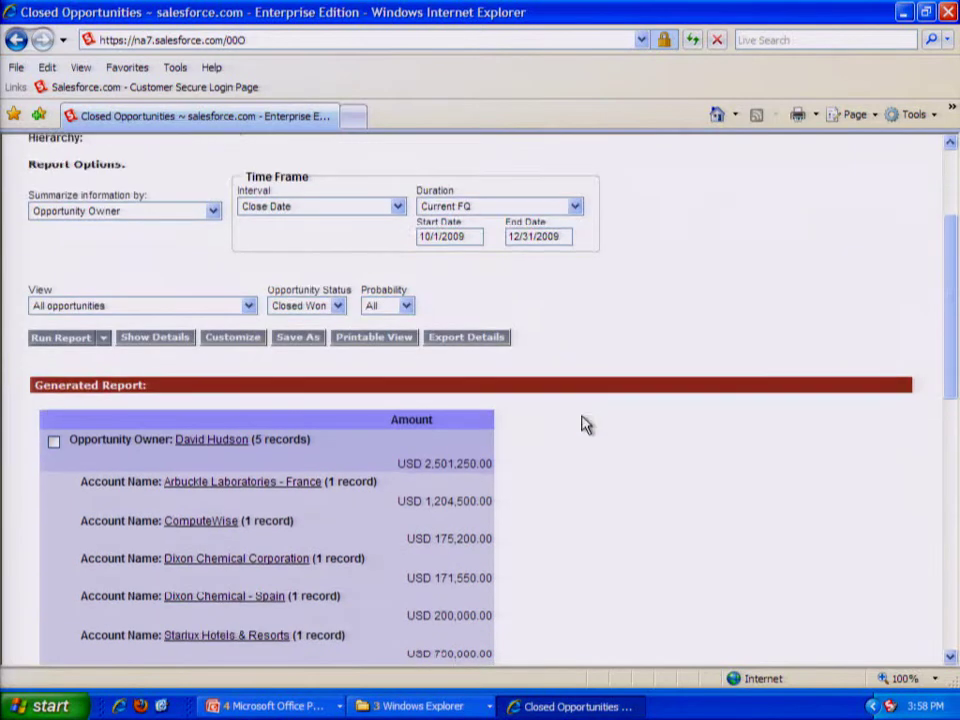
scroll(583, 421, "up", 1)
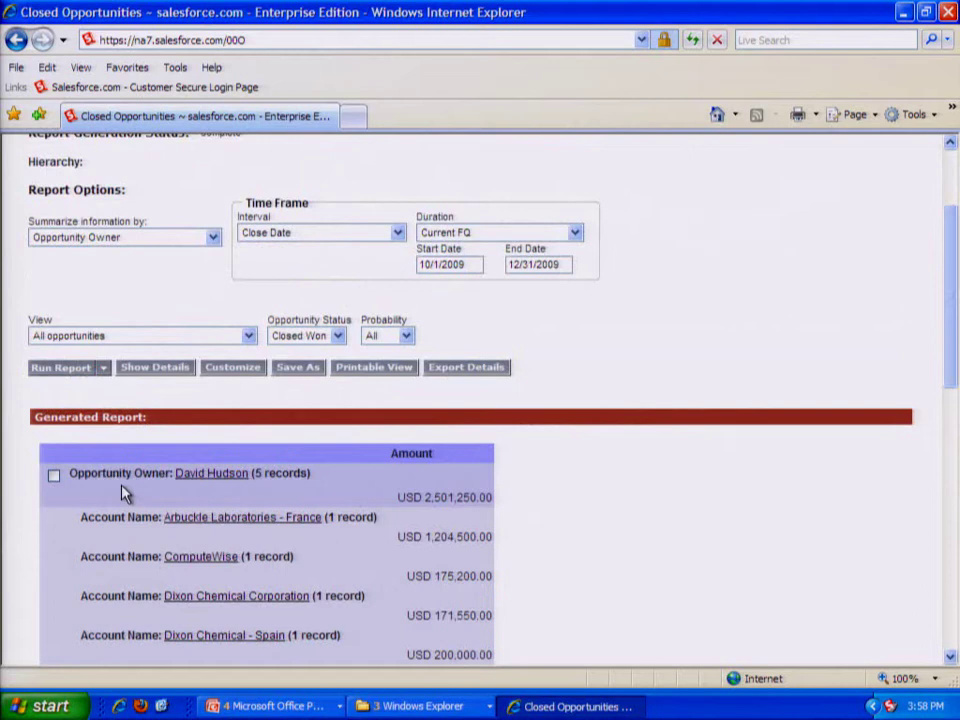
Step: Select the first opportunity owner's group and examine the drill-down option below the grand totals
left_click(54, 477)
scroll(116, 499, "down", 5)
scroll(116, 500, "down", 7)
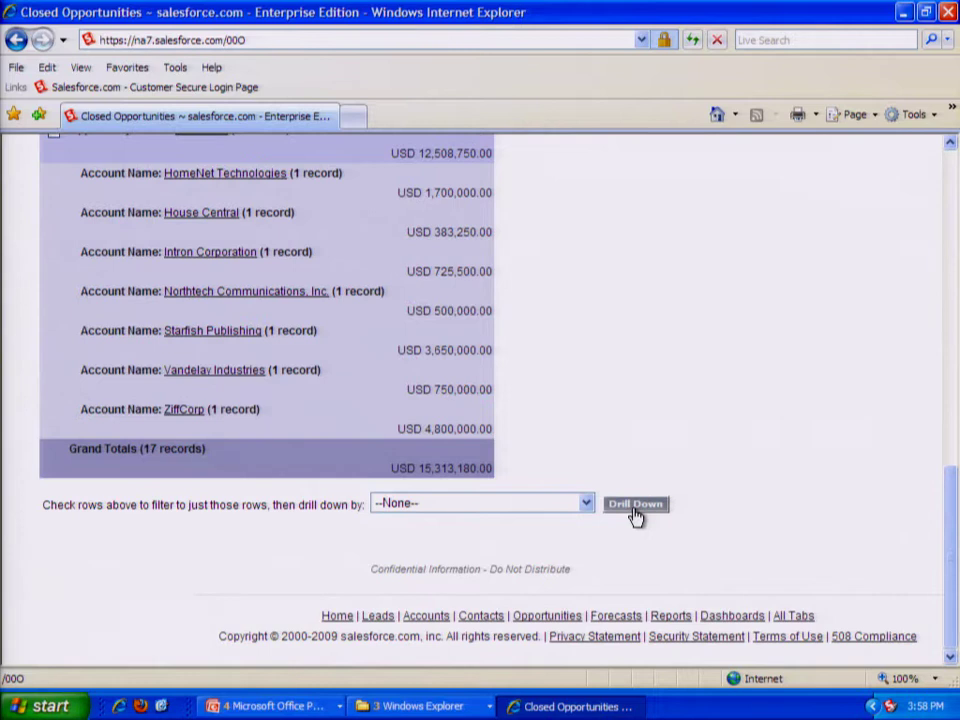
scroll(632, 510, "up", 10)
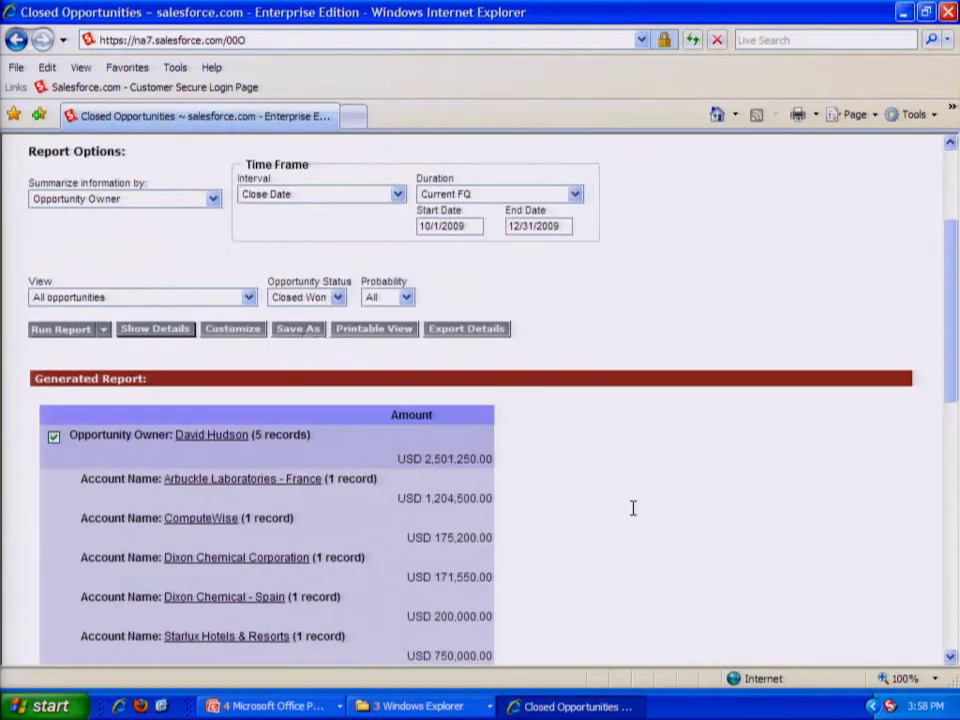
Step: Begin saving the customized report as a new report named "Total Closed Business By Sales Rep"
left_click(296, 336)
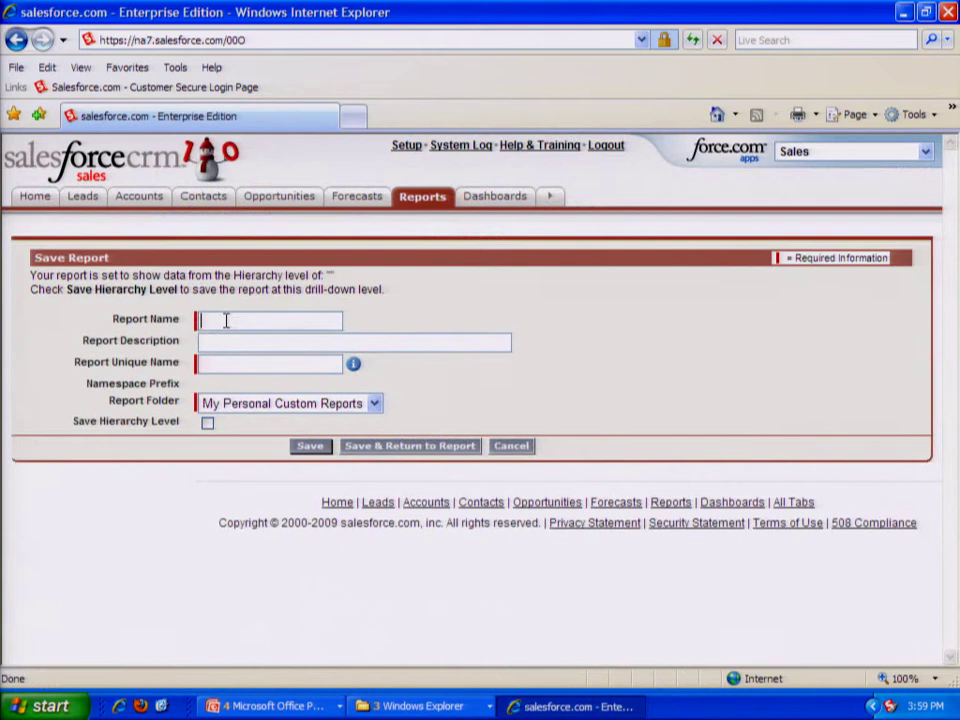
type("Total Closed B")
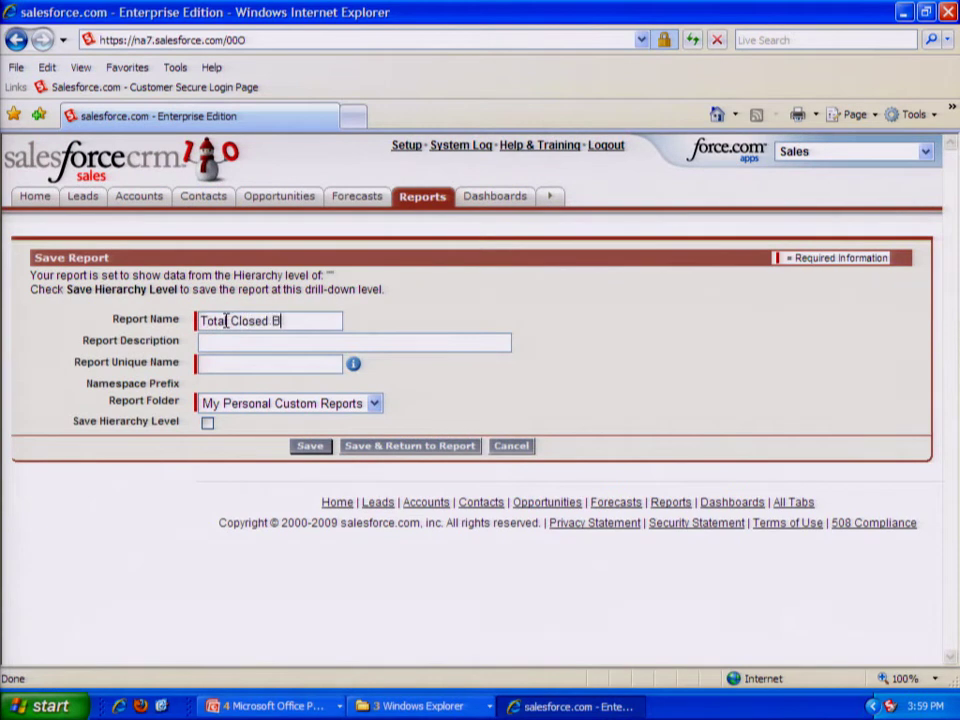
type("usiness By Sales ")
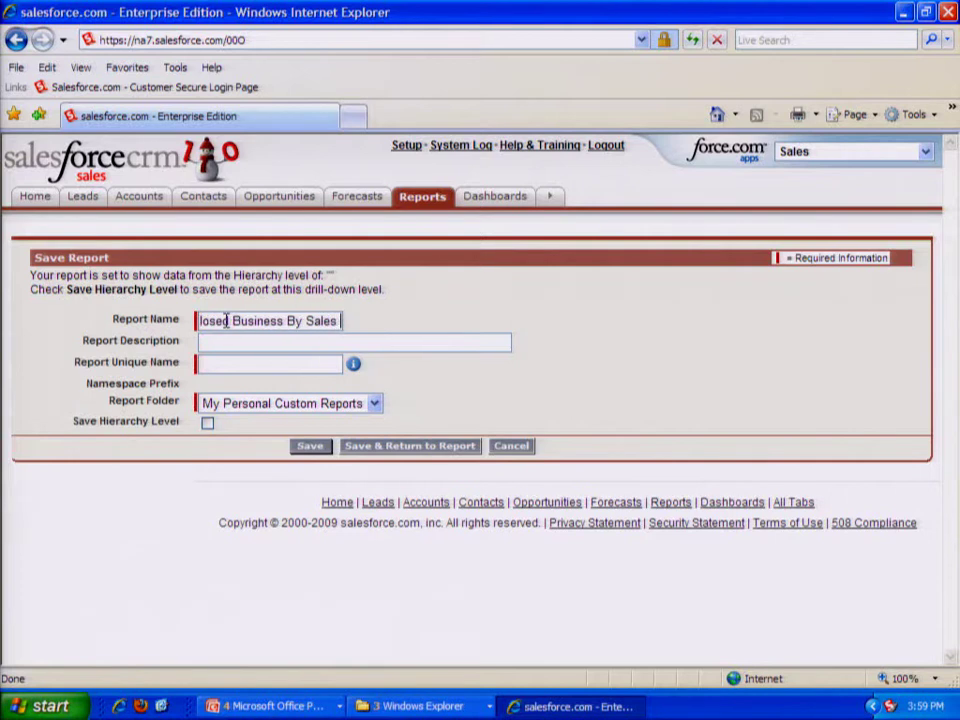
type("Rep")
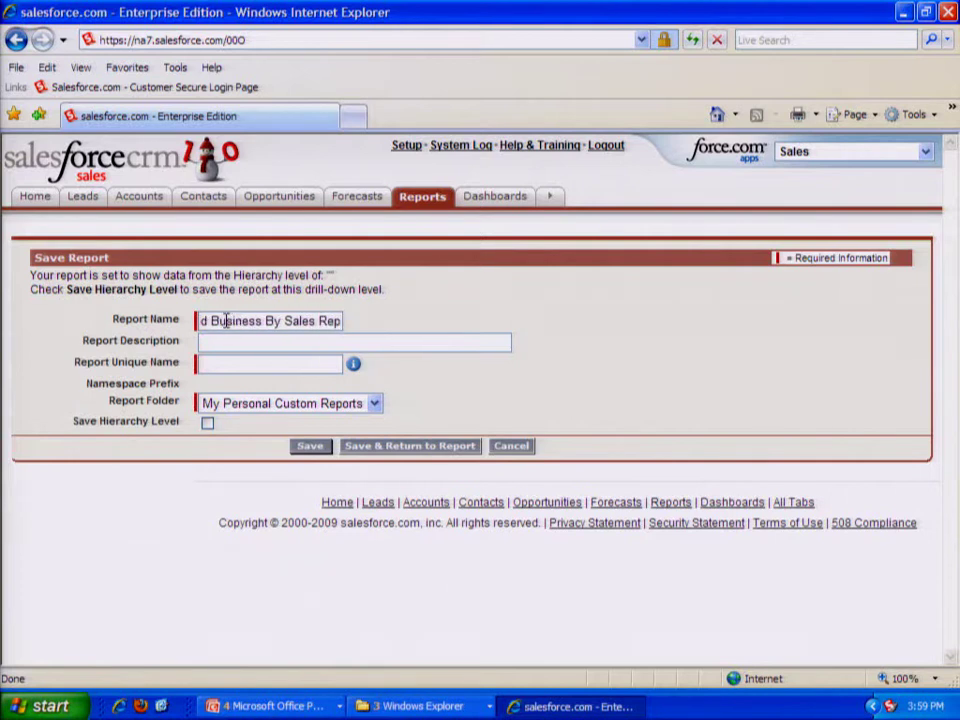
key("Tab")
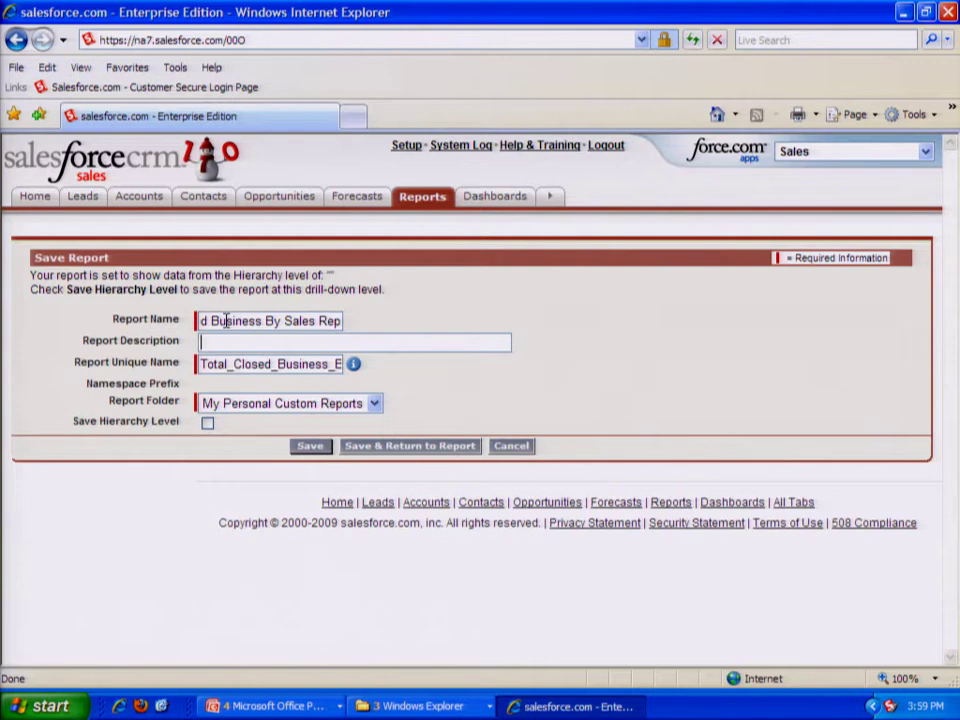
Step: Describe the report as "Total amount of busness closed by rep by account", save it in the Sales Dashboards Reports folder and return to it
type("Total amount of ")
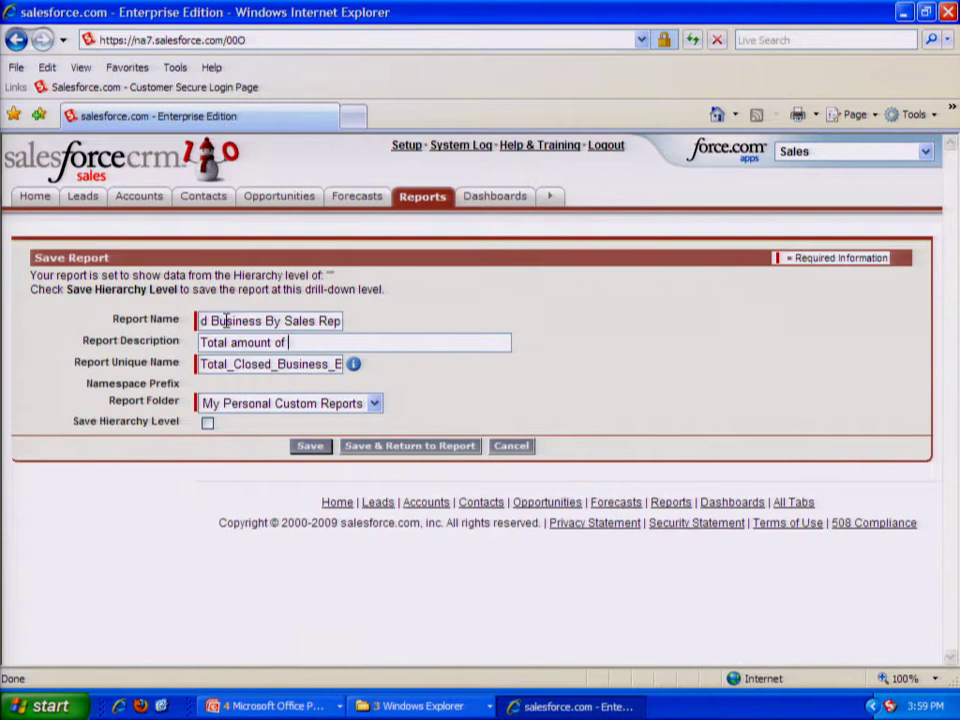
type("busness closed by ")
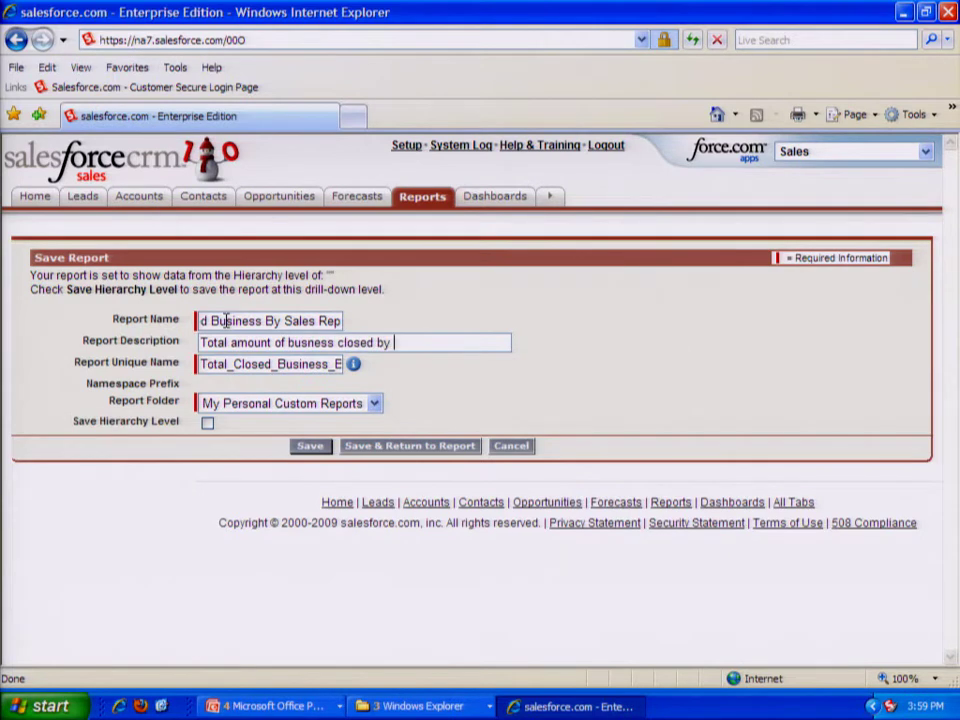
type("rep by account")
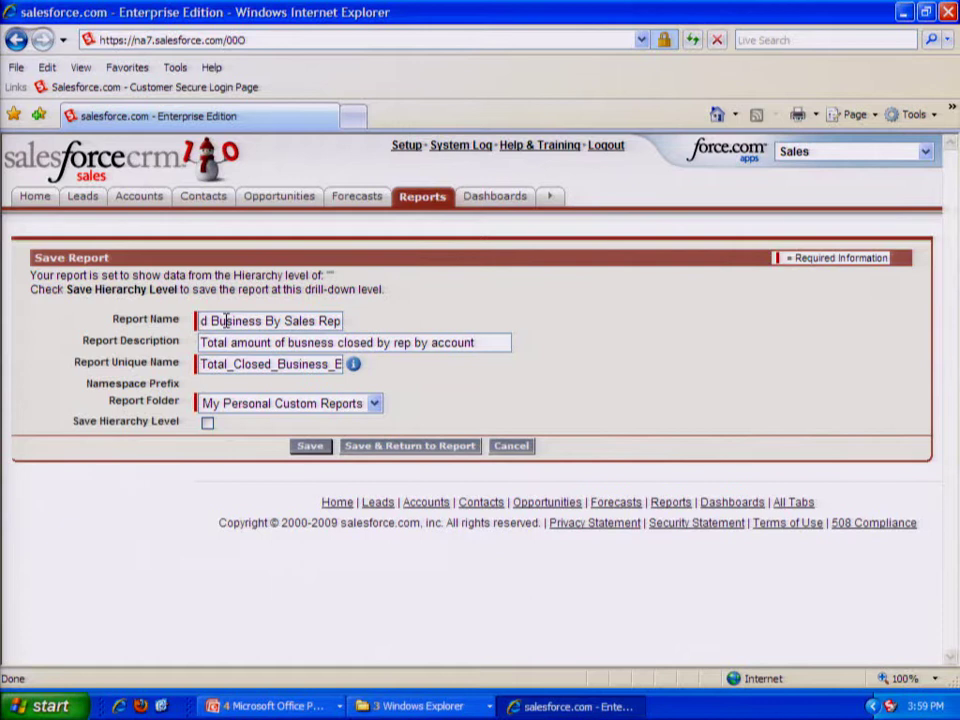
left_click(374, 404)
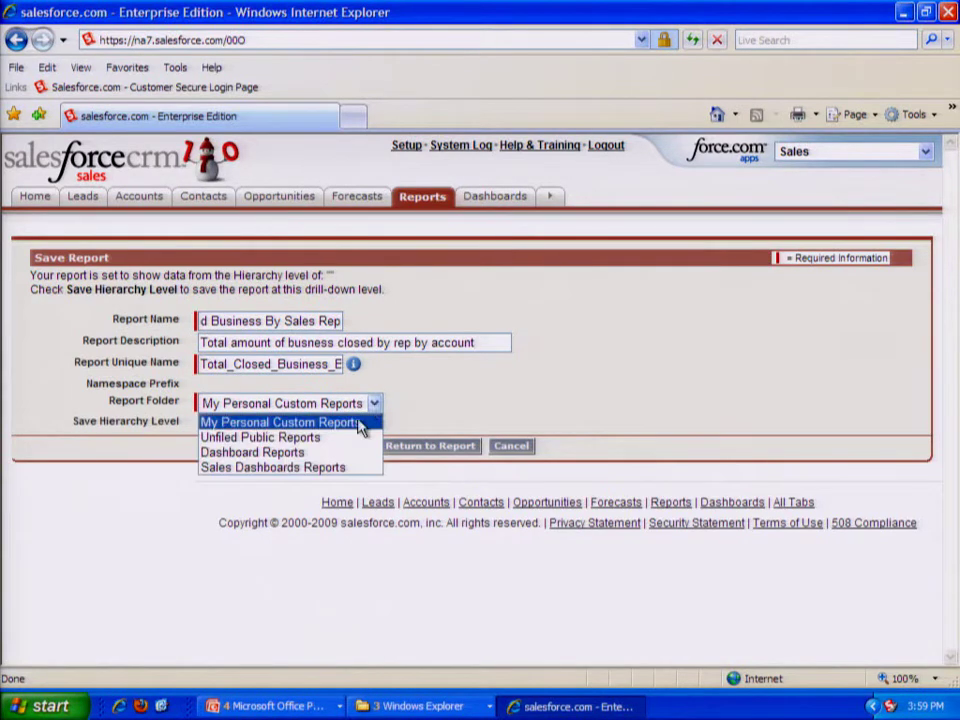
left_click(335, 470)
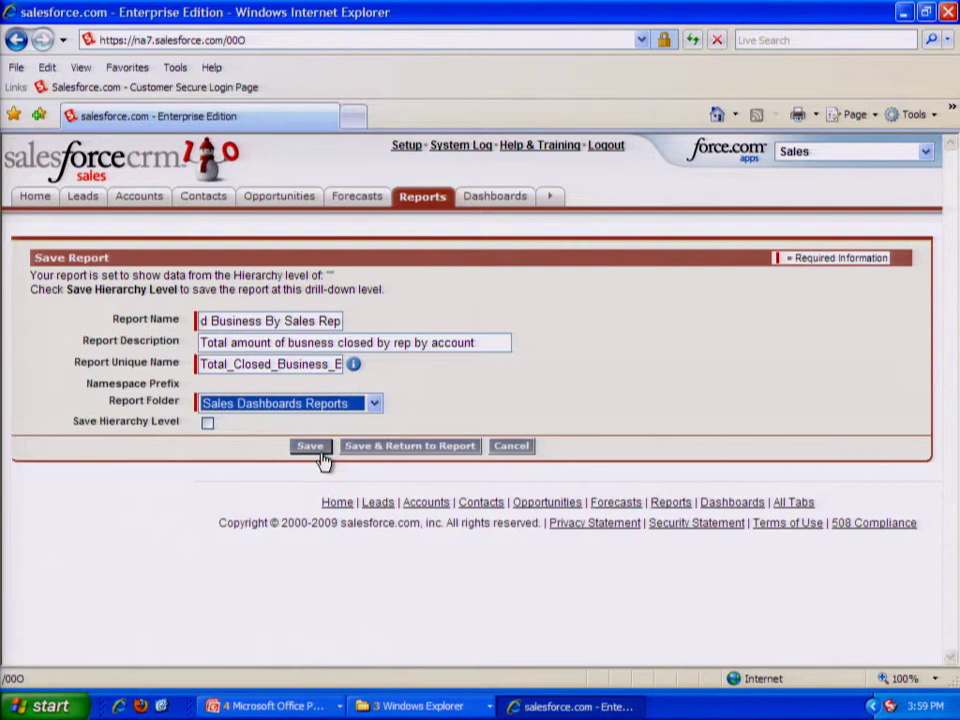
left_click(388, 455)
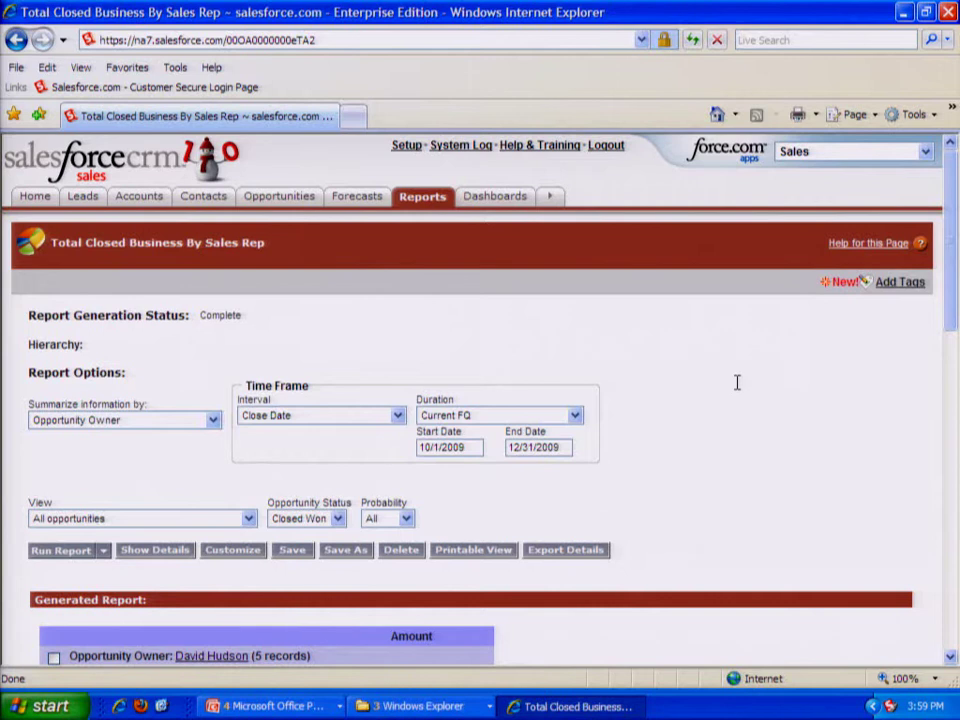
Step: Look over the saved report's summary and switch to the Exercise 2 slide in the PowerPoint presentation
scroll(737, 382, "down", 3)
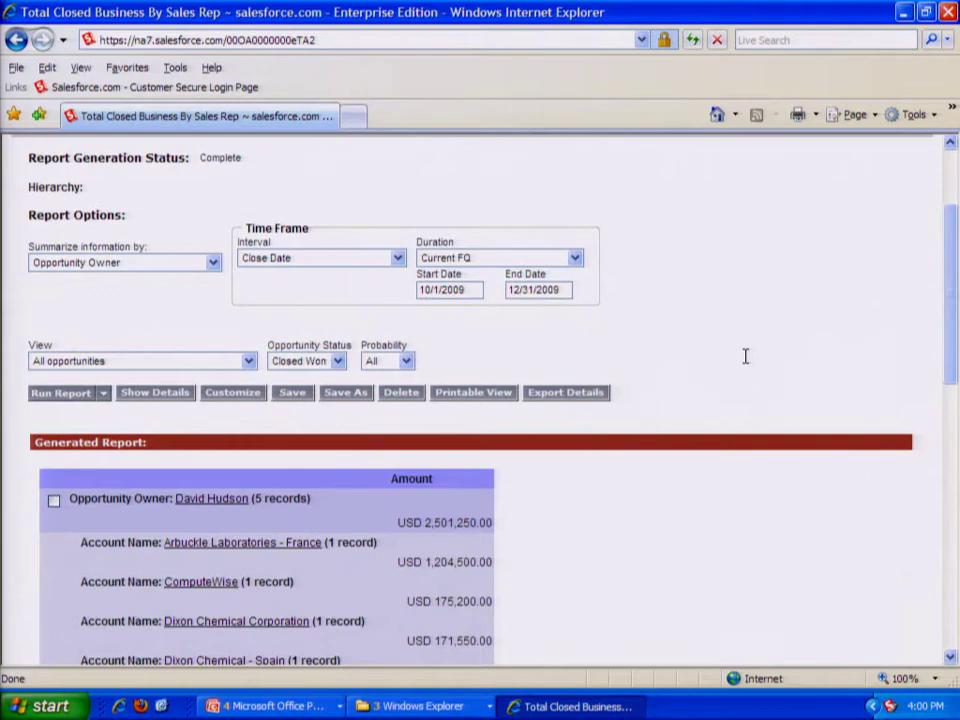
key("alt+Tab")
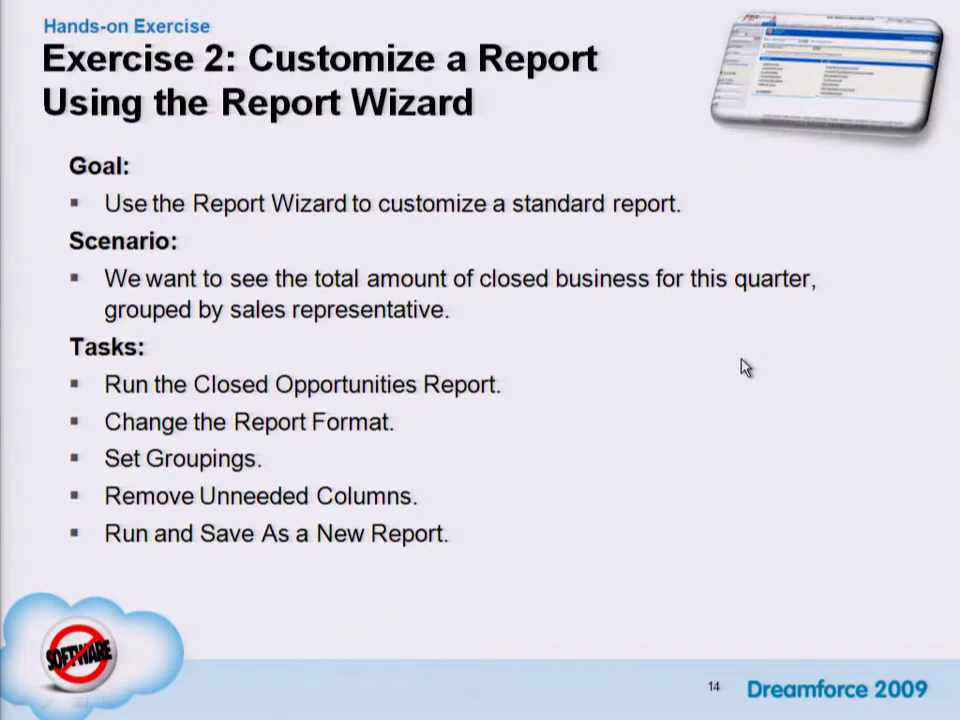
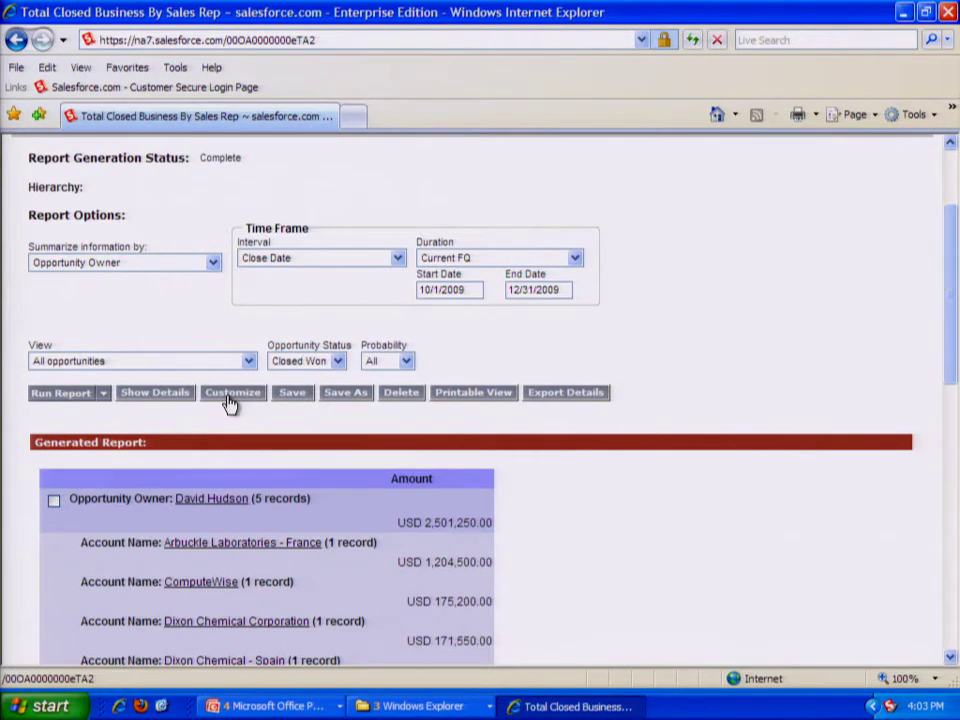
Step: Customize the Total Closed Business By Sales Rep report and start a new custom summary formula among its summary information
left_click(230, 395)
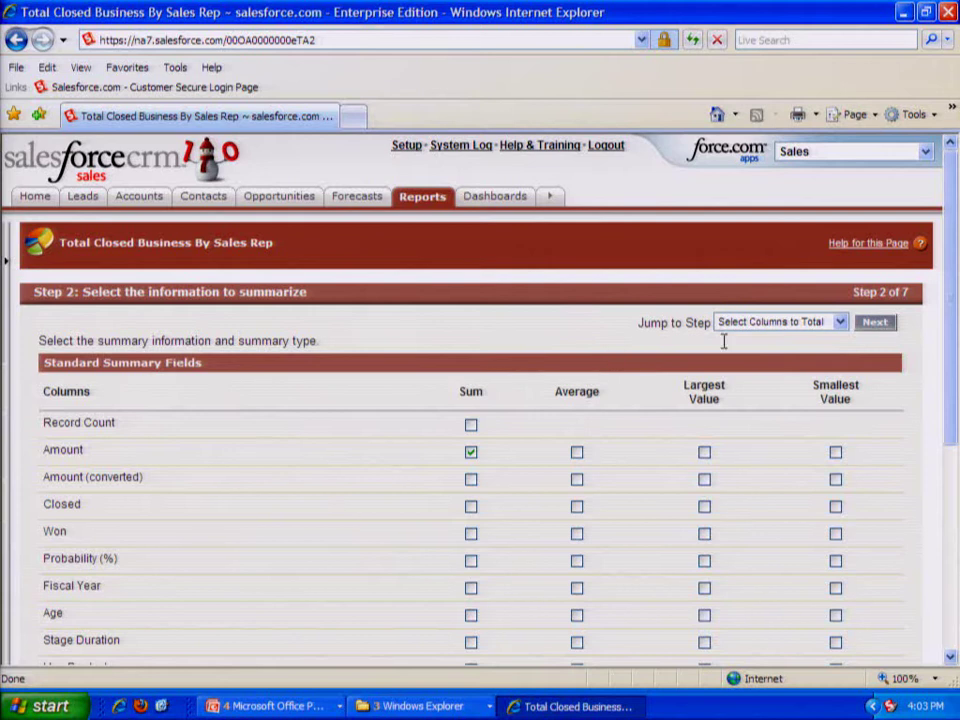
left_click(840, 322)
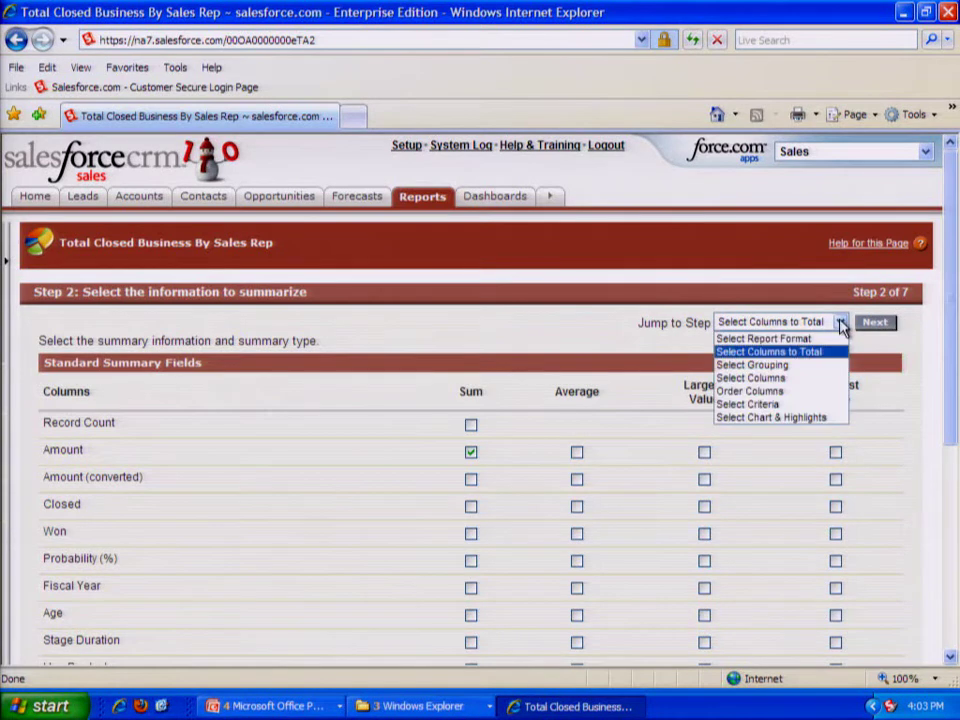
left_click(842, 325)
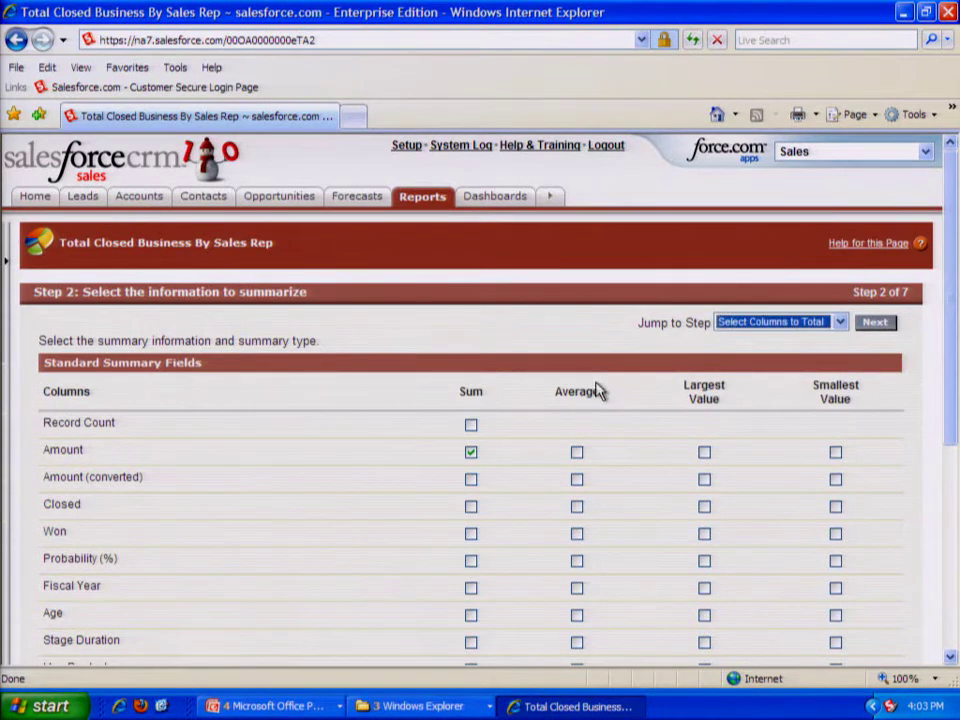
scroll(444, 340, "down", 1)
scroll(444, 343, "down", 5)
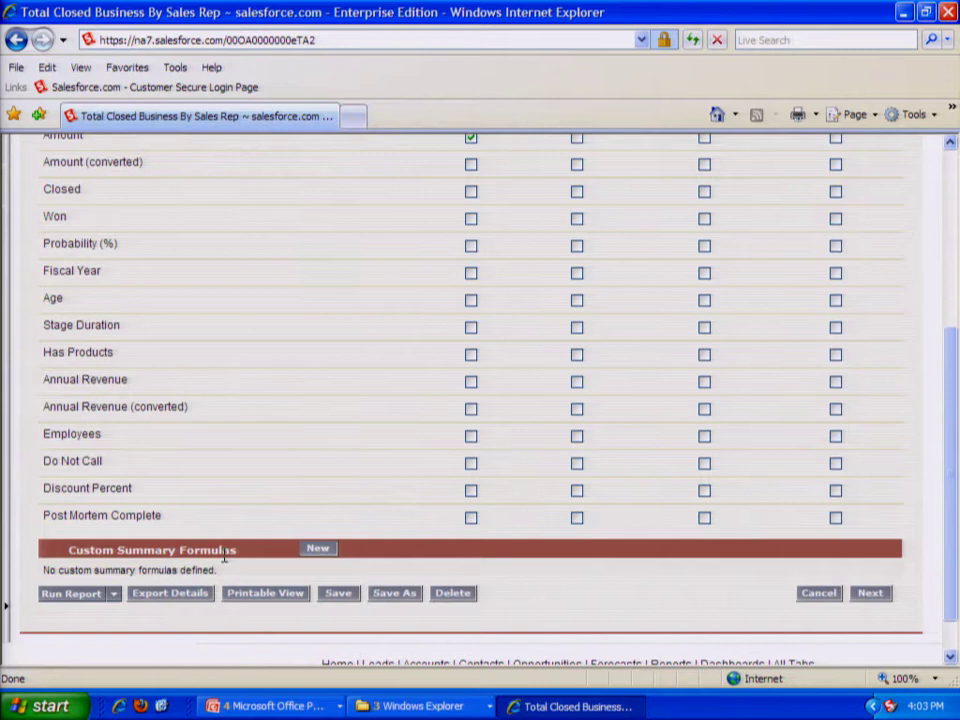
left_click(319, 556)
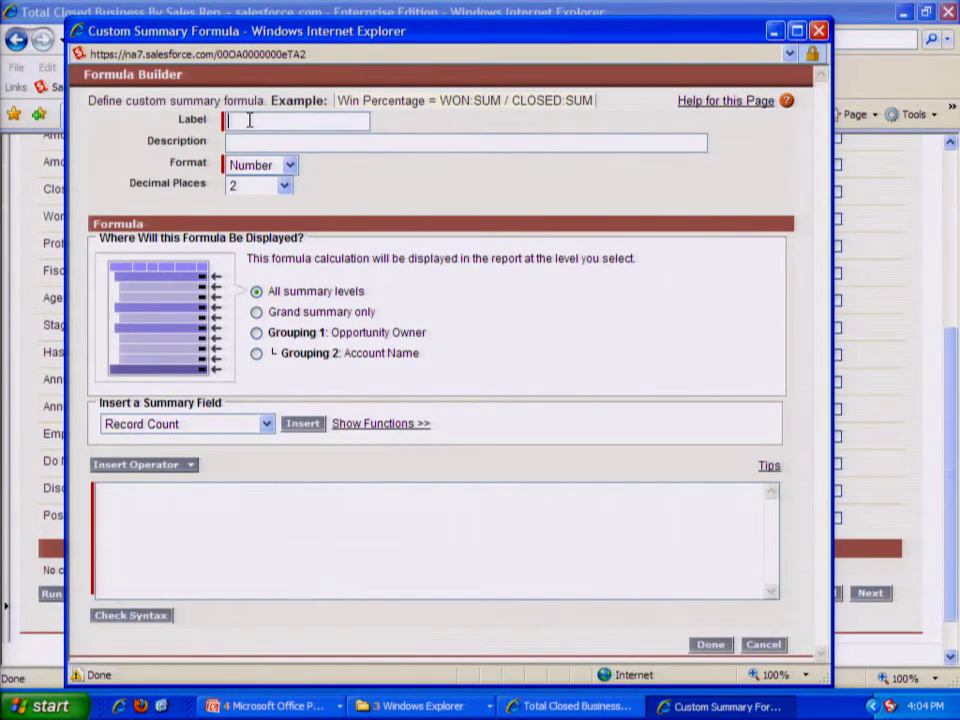
Step: Label the formula "Win Rate" and describe it as "Total amount of closed won deals divided by total number of closed deals"
type("Win Rate")
key("Tab")
type("Total ")
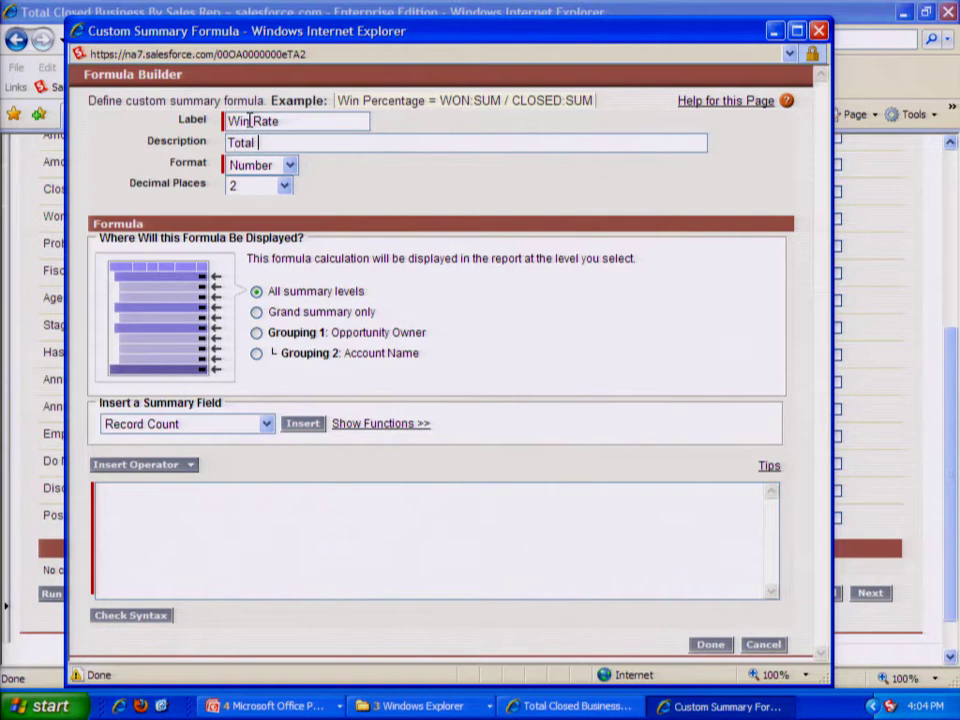
type("amount of clo")
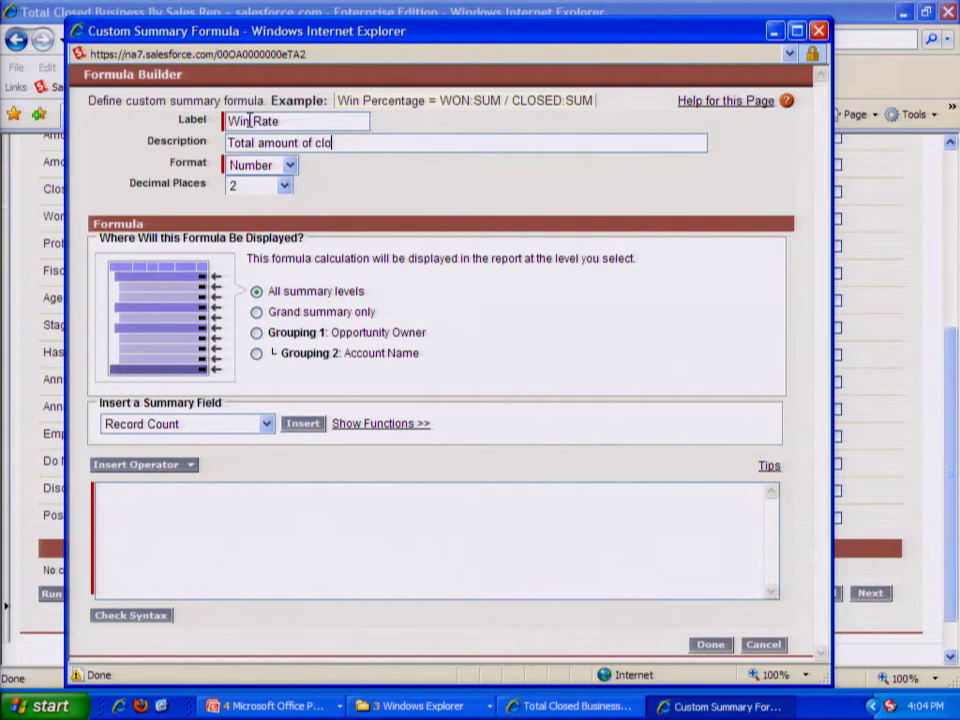
type("sed deals divided ")
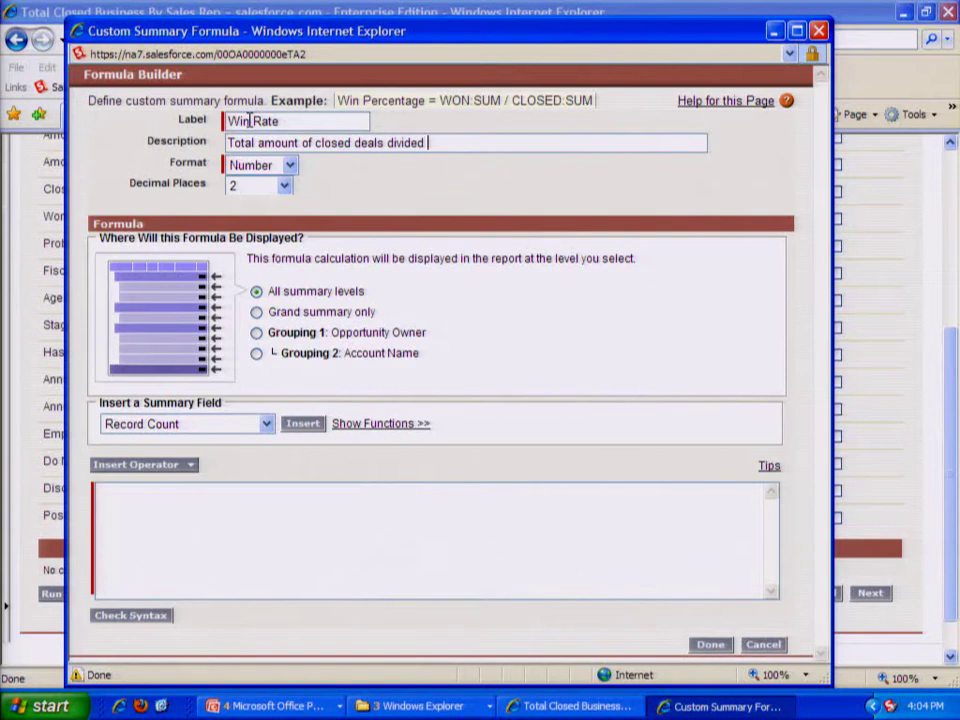
type("by total number of")
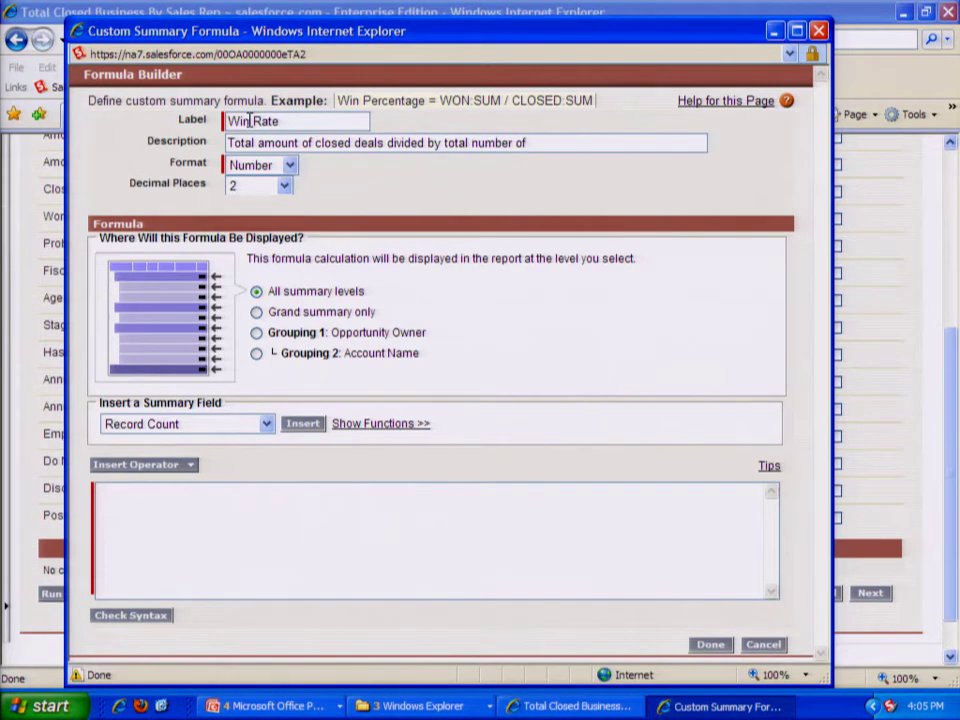
left_click(349, 142)
type("won")
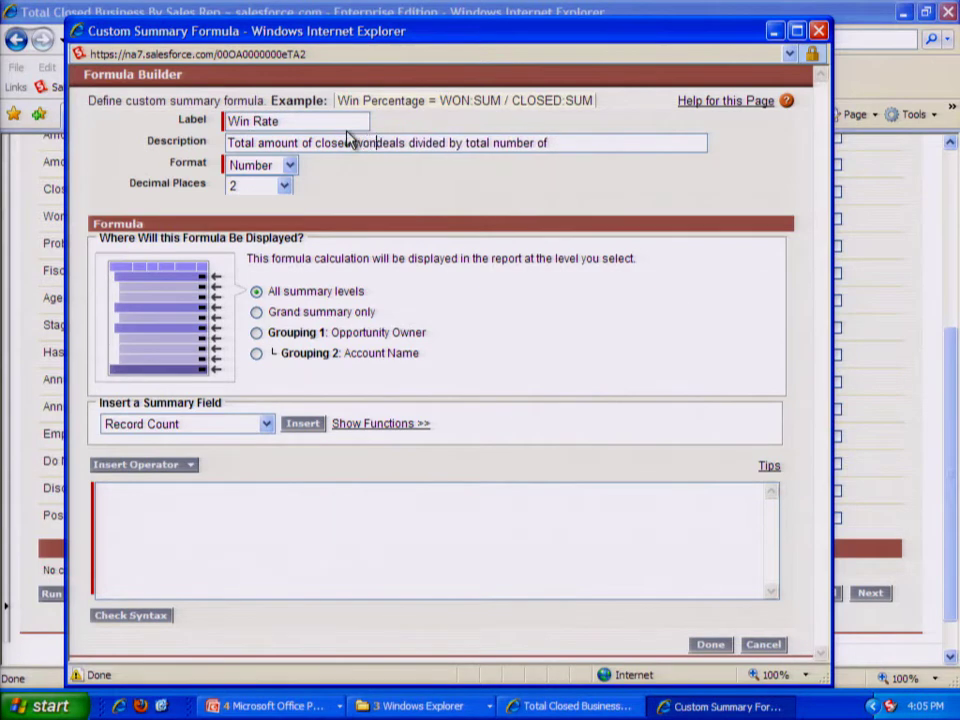
left_click(566, 143)
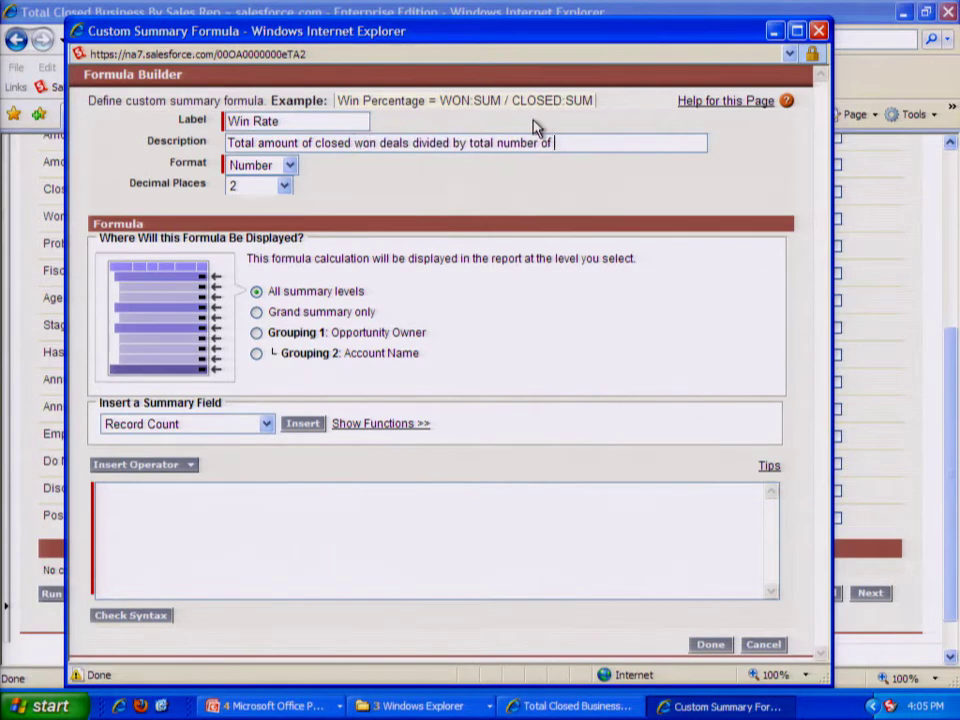
type("closed deals")
key("Tab")
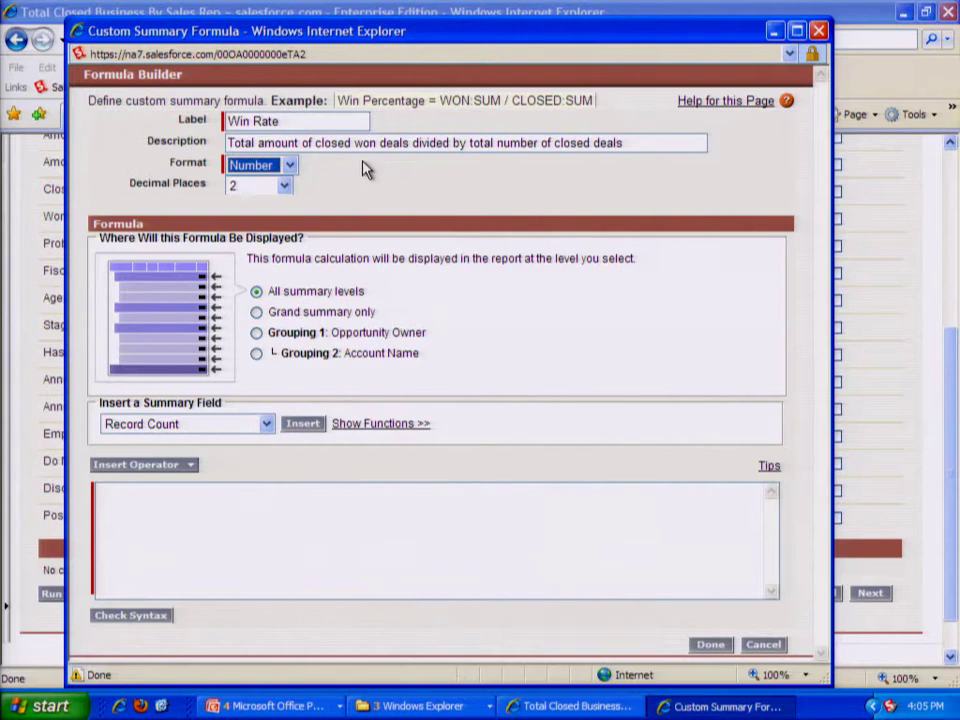
Step: Format the Win Rate formula as Percent with 0 decimal places, displayed at the Grouping 1: Opportunity Owner level
left_click(291, 166)
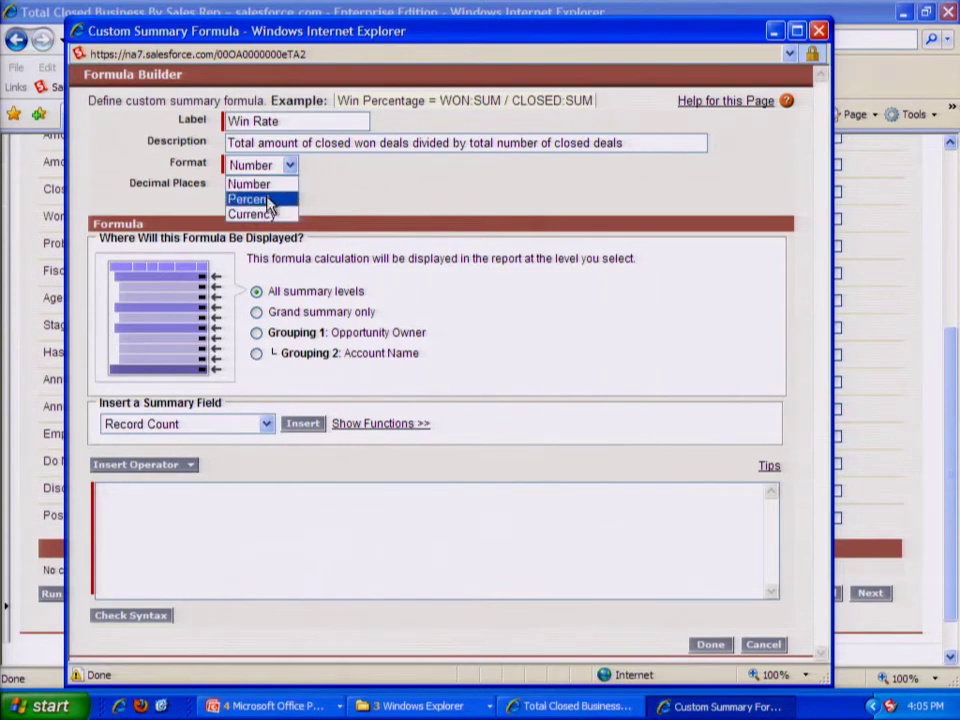
left_click(266, 200)
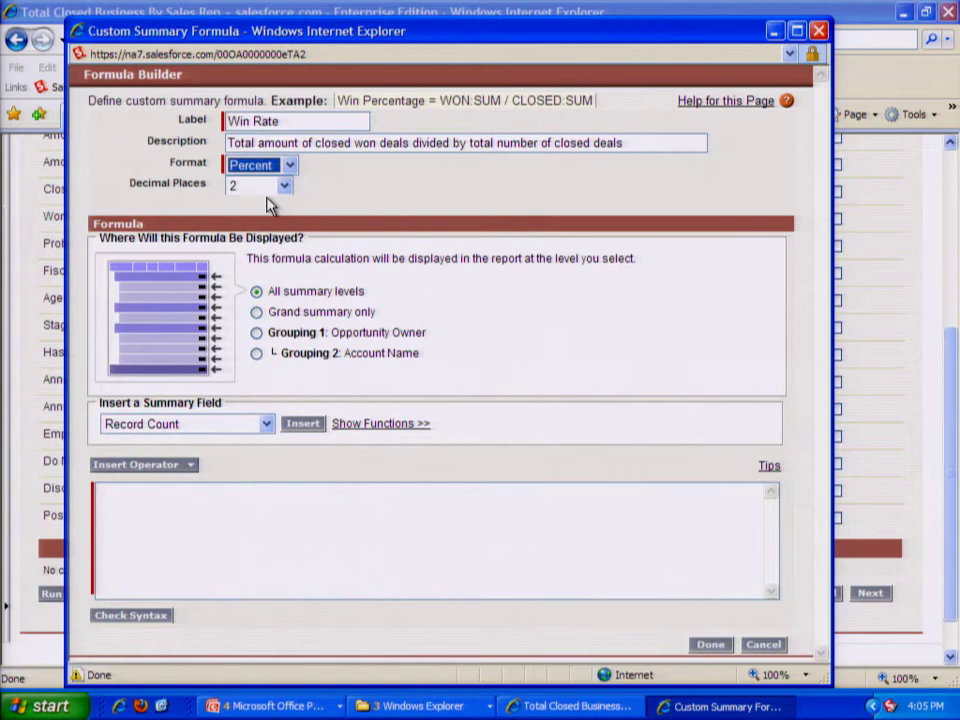
left_click(285, 187)
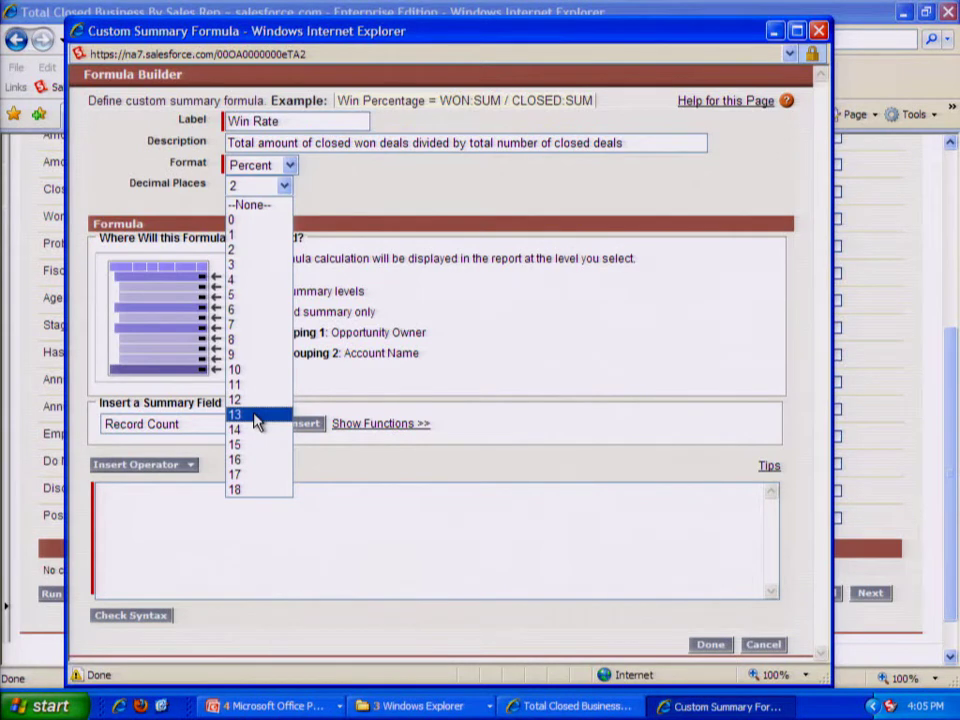
left_click(258, 221)
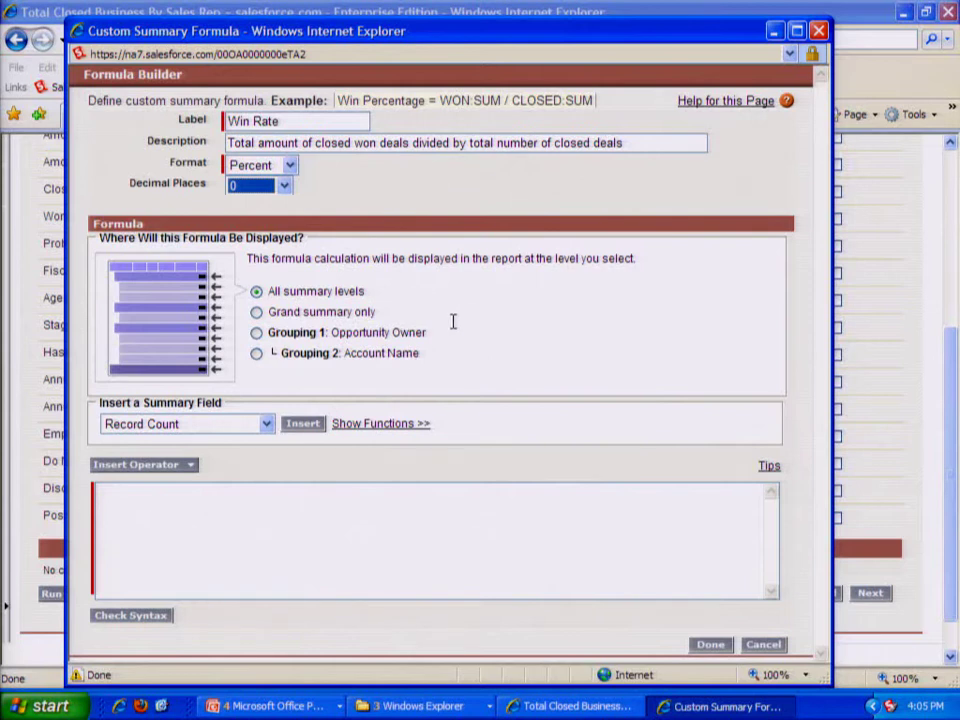
left_click(257, 333)
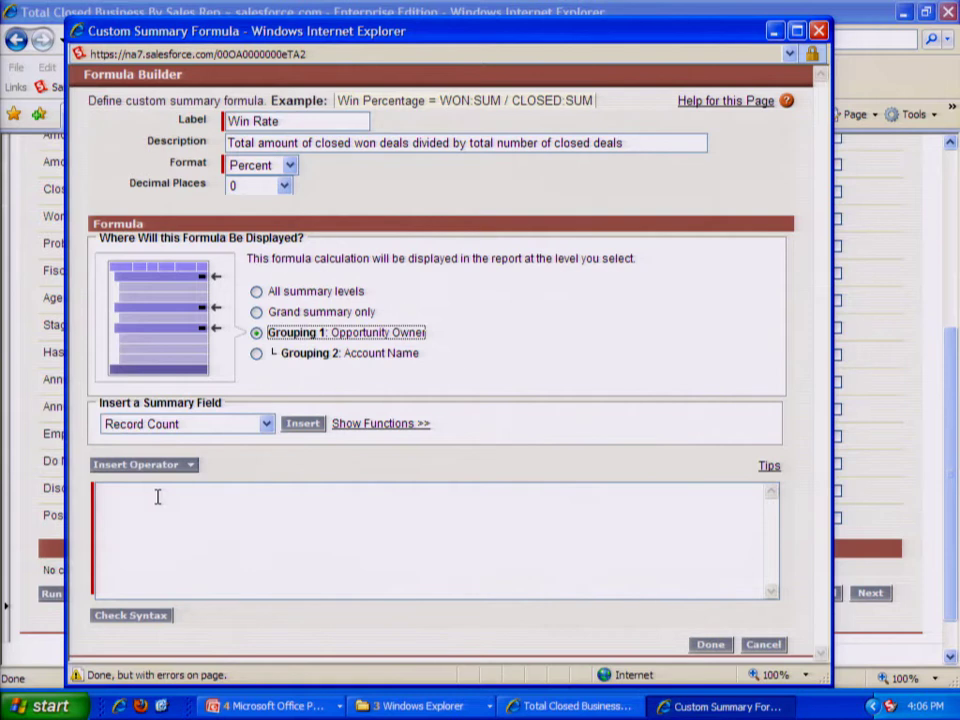
Step: Insert the sum of the Won summary field, WON:SUM, at the start of the Win Rate formula
left_click(267, 425)
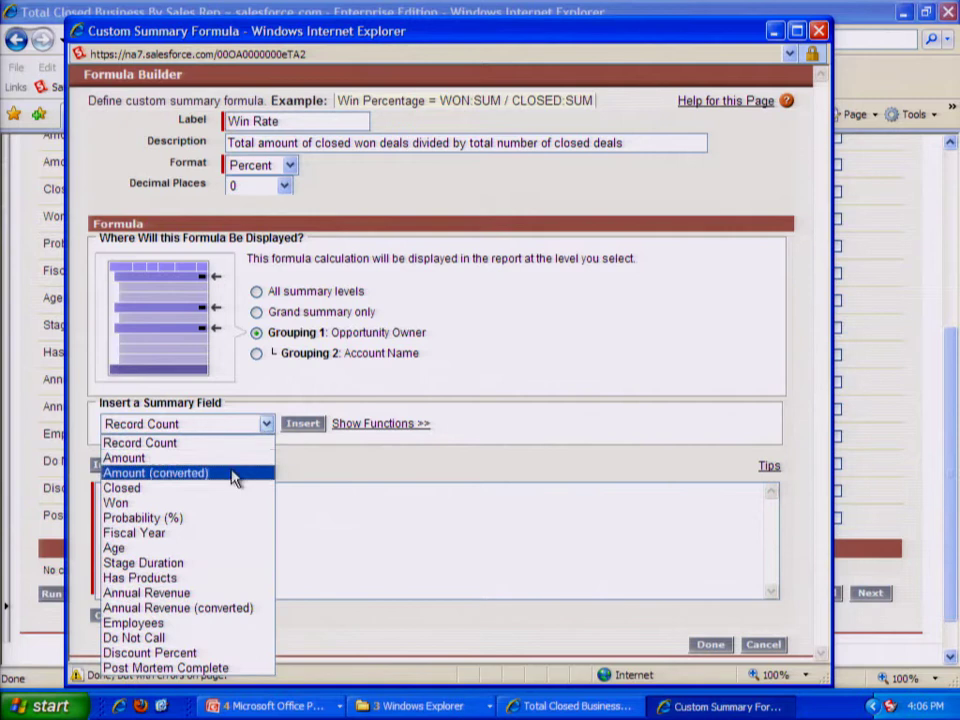
left_click(150, 510)
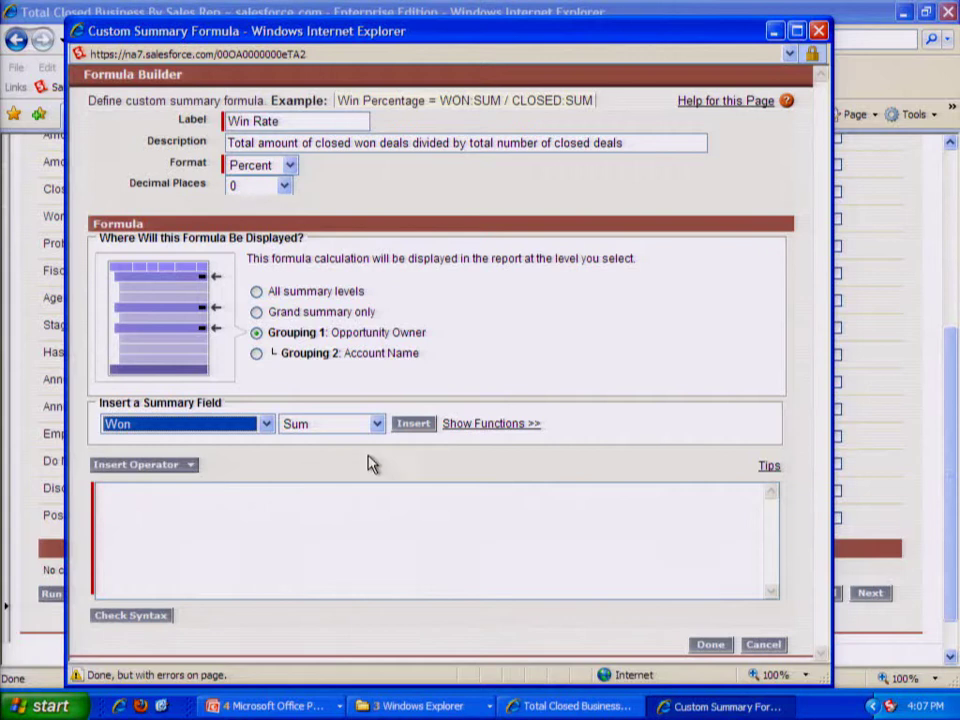
left_click(377, 424)
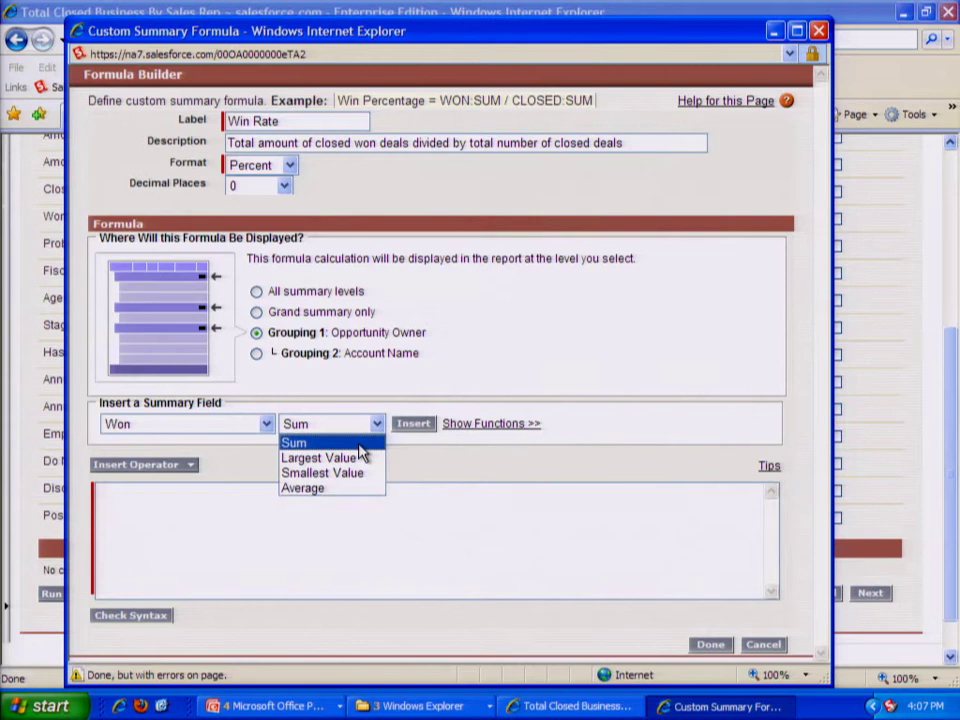
left_click(360, 446)
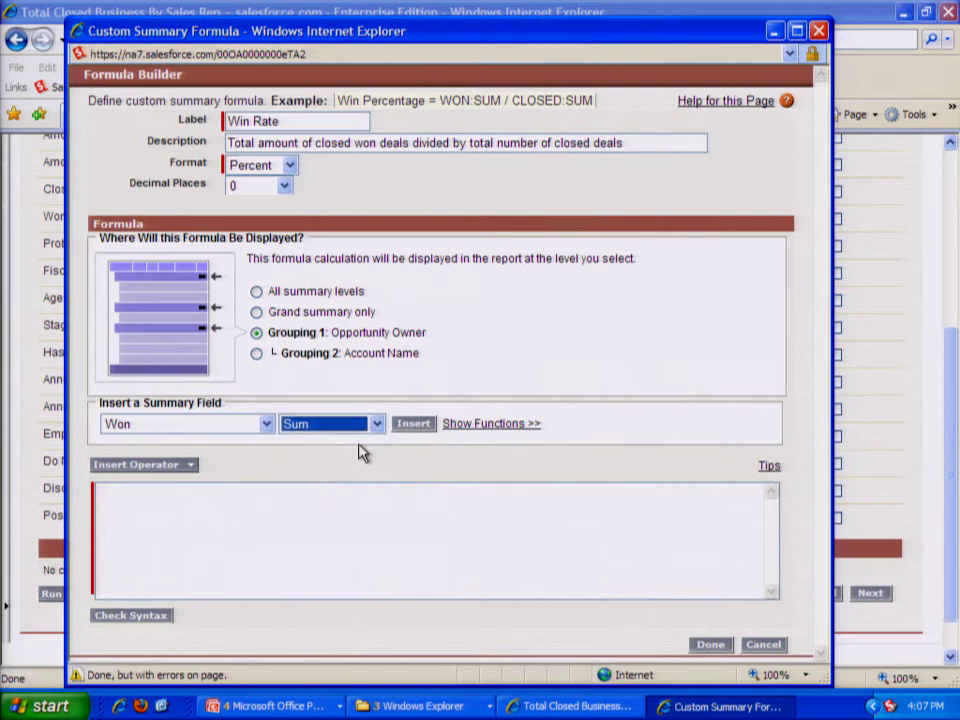
left_click(413, 424)
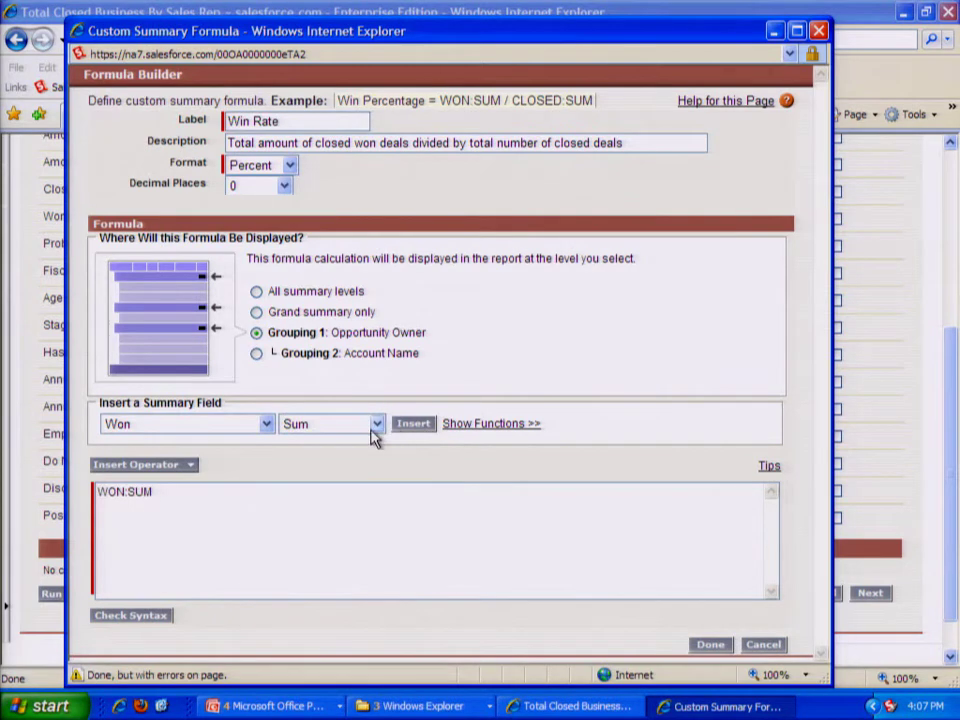
Step: Divide by the sum of the Closed summary field so that the formula reads WON:SUM / CLOSED:SUM
left_click(197, 477)
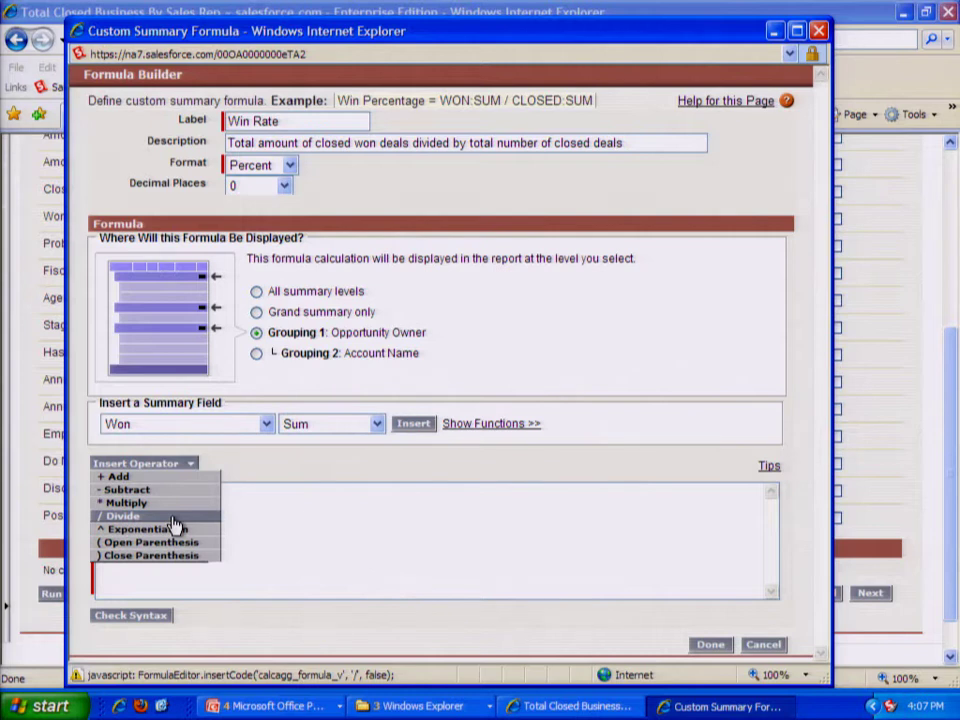
left_click(173, 518)
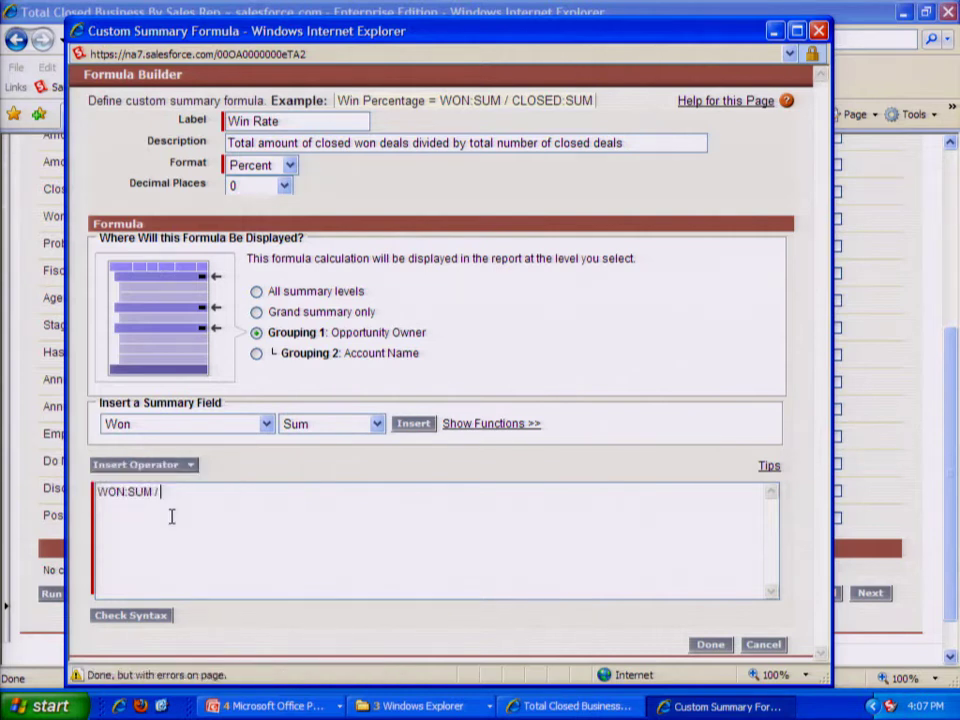
left_click(266, 425)
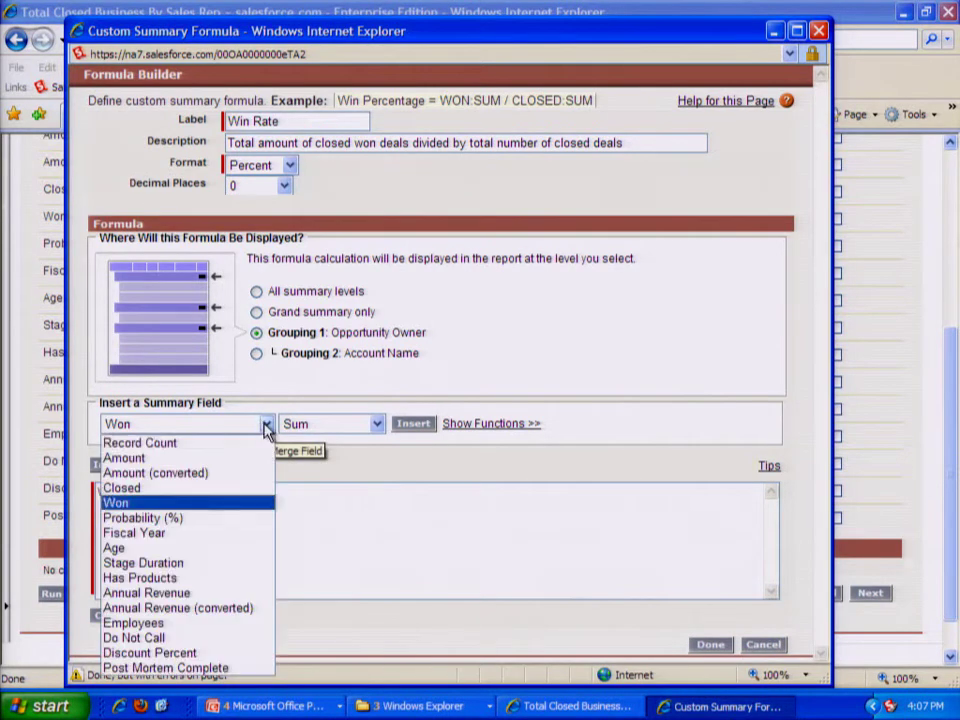
left_click(227, 489)
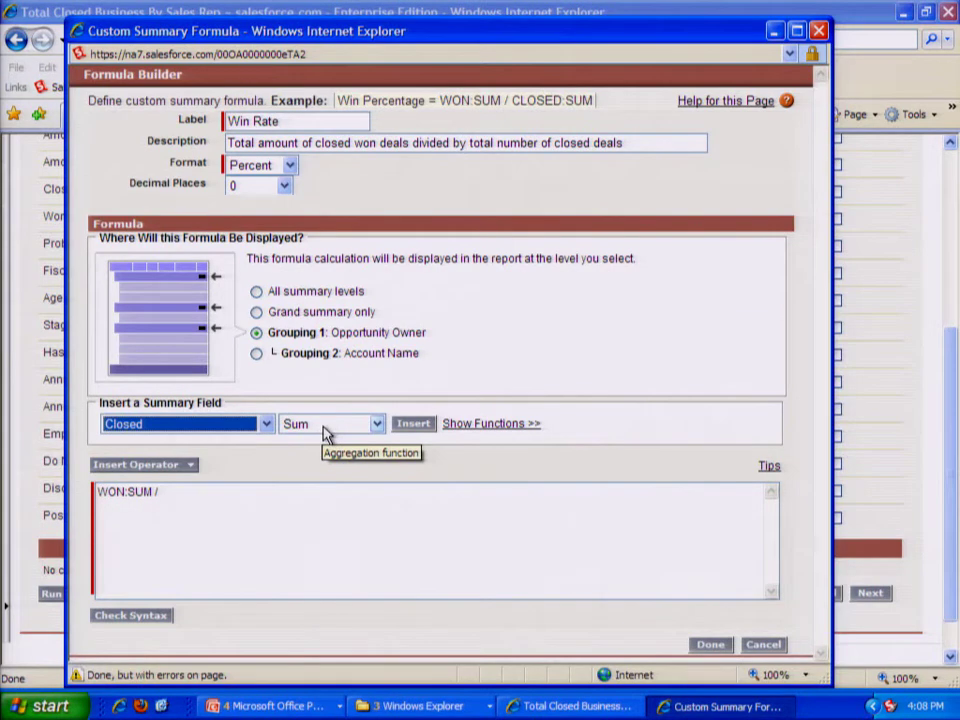
left_click(425, 431)
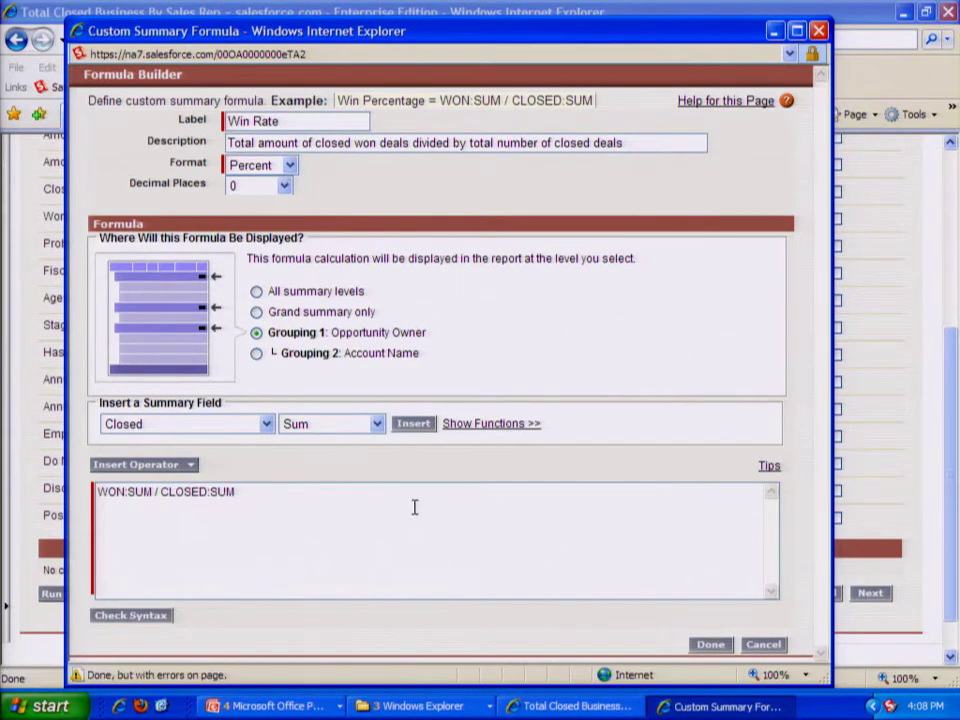
Step: Check the syntax of the Win Rate formula, finish it and review its entry among the report's custom summary formulas
left_click(153, 618)
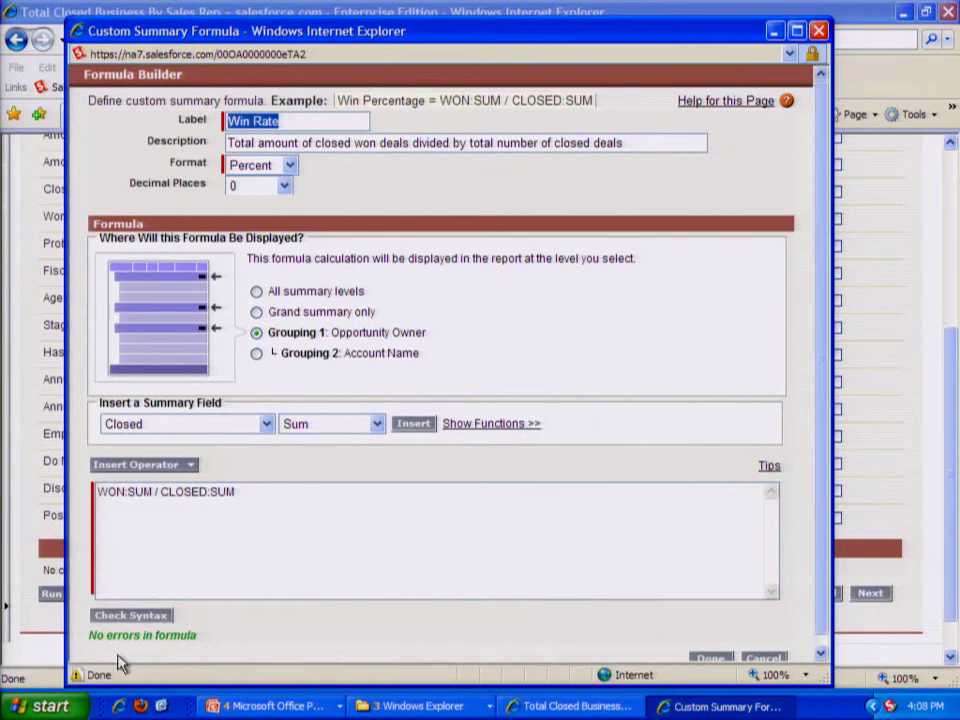
left_click_drag(90, 636, 196, 636)
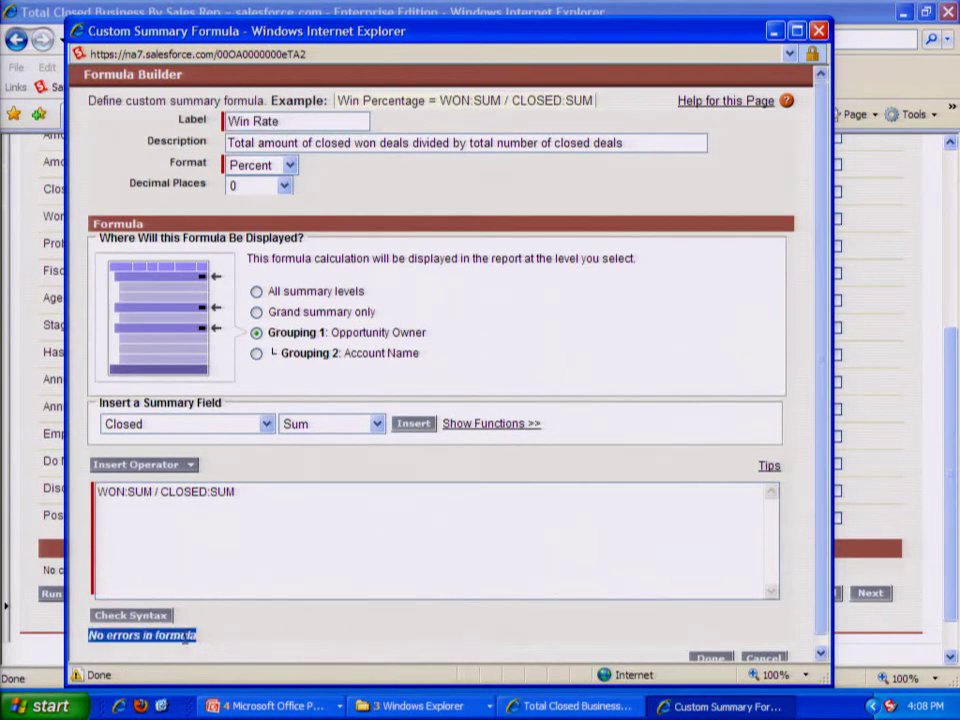
left_click(239, 647)
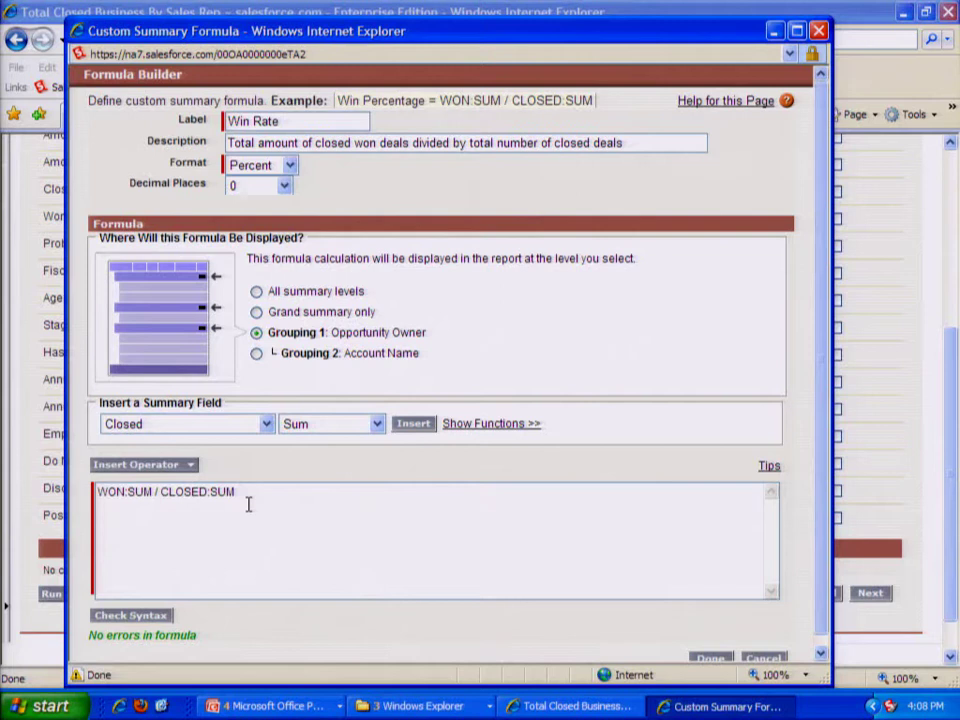
scroll(296, 519, "down", 1)
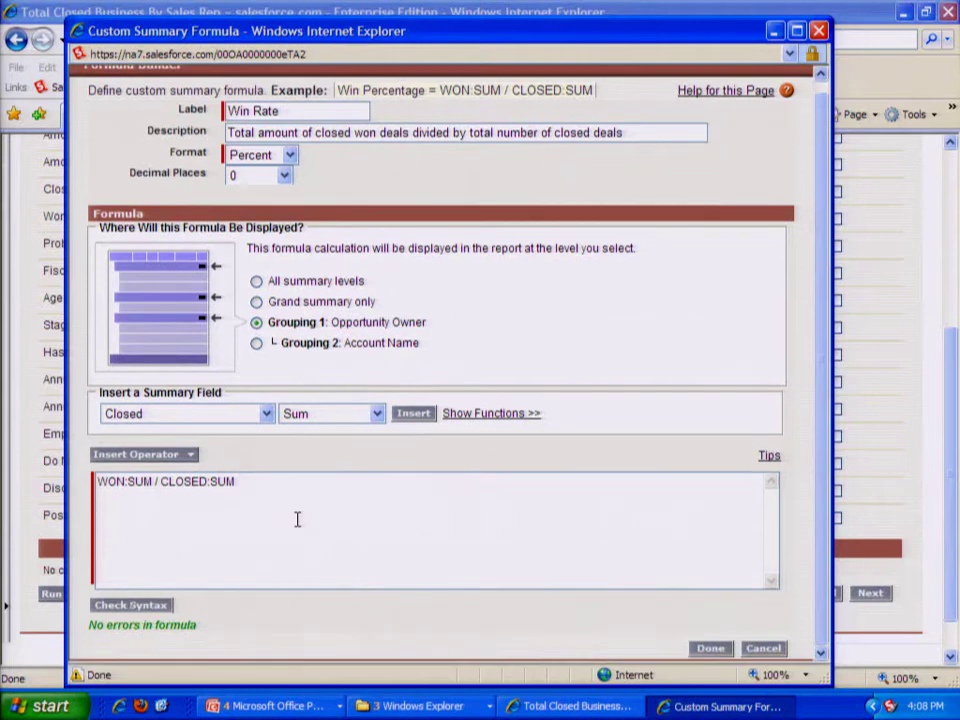
left_click(710, 649)
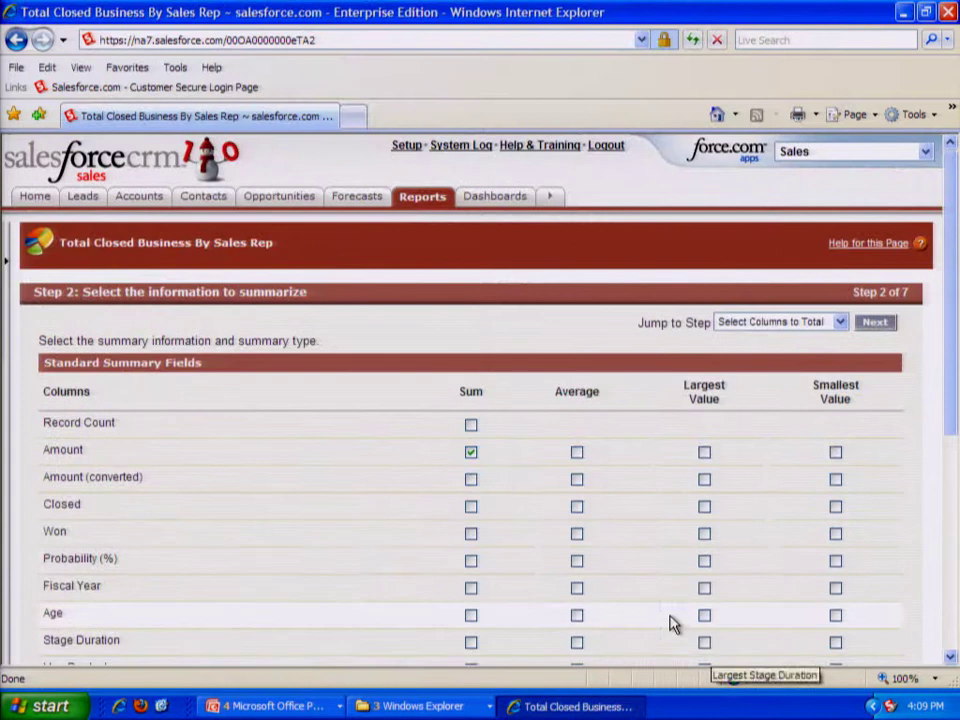
scroll(594, 577, "down", 5)
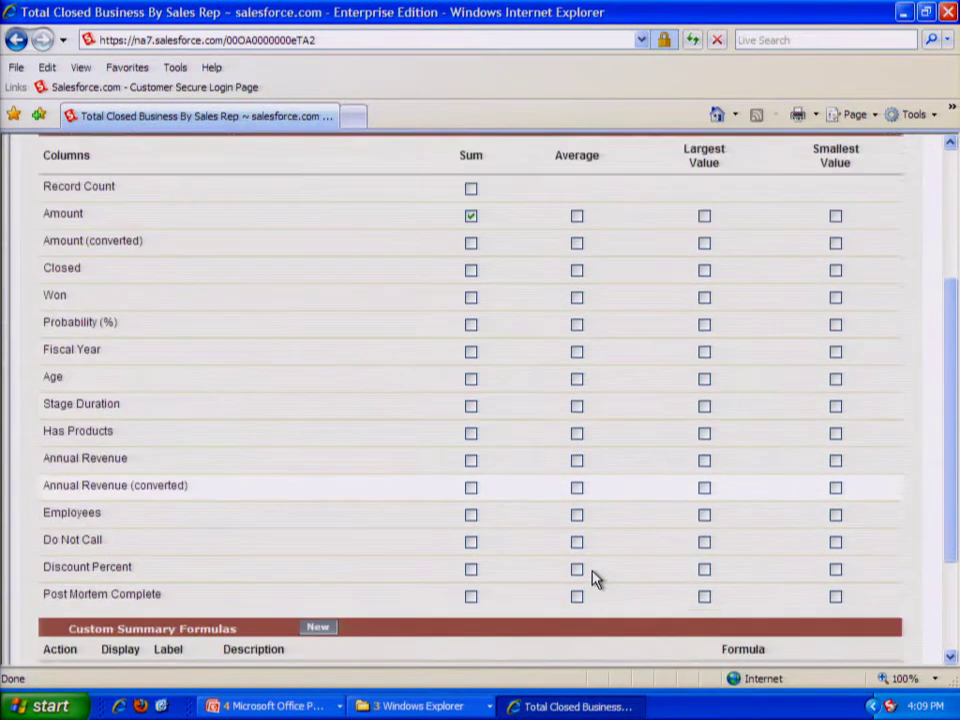
scroll(593, 578, "down", 3)
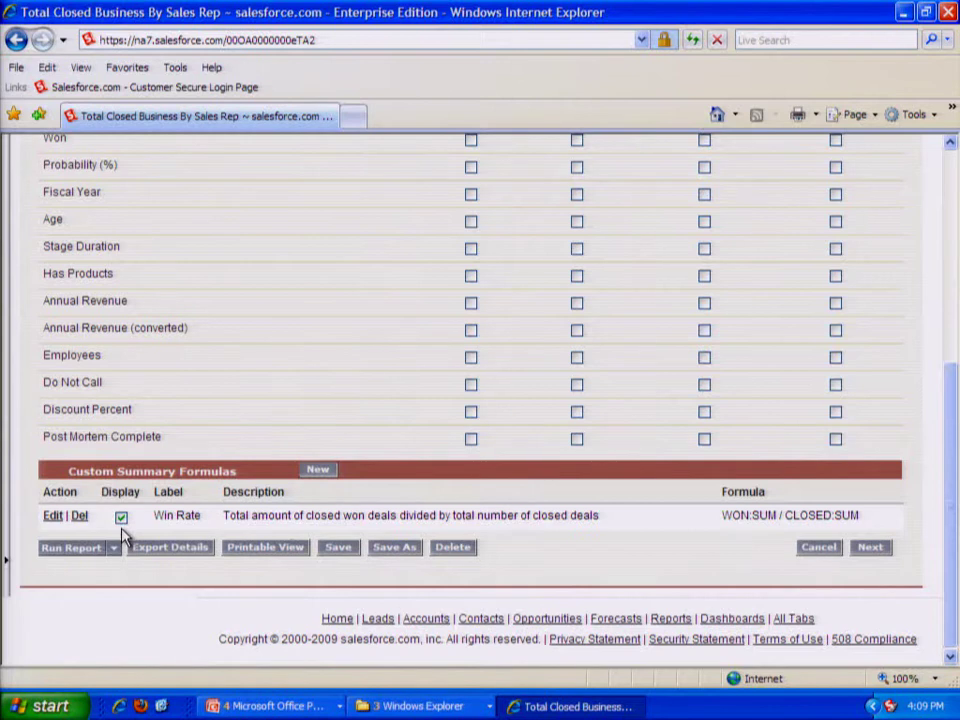
Step: Go to the report's criteria and set the Opportunity Status filter to Closed
scroll(300, 540, "up", 5)
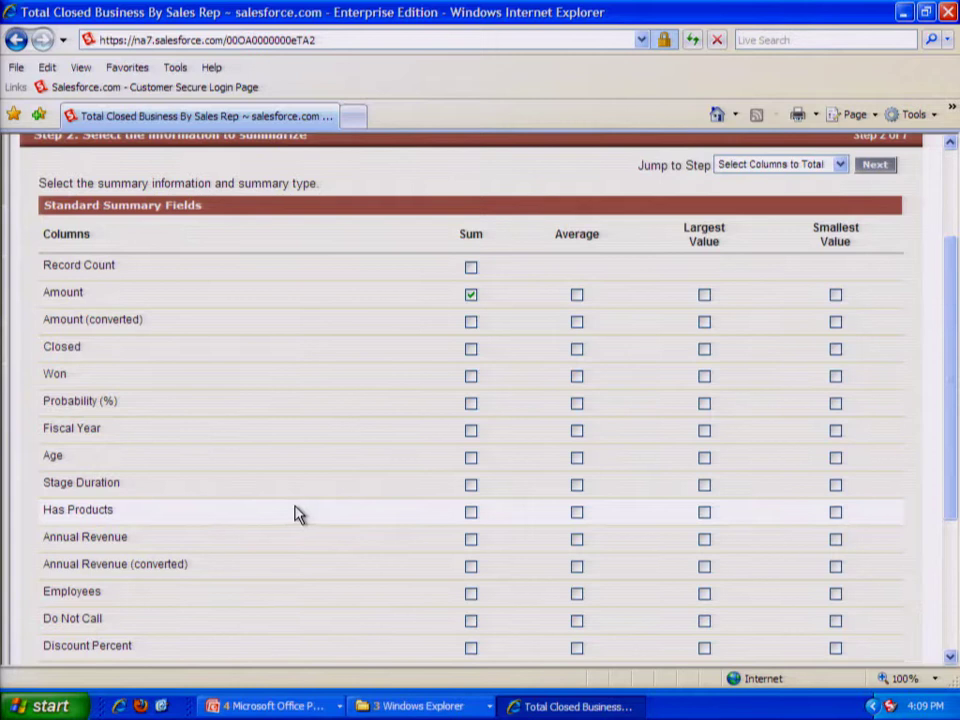
left_click(841, 165)
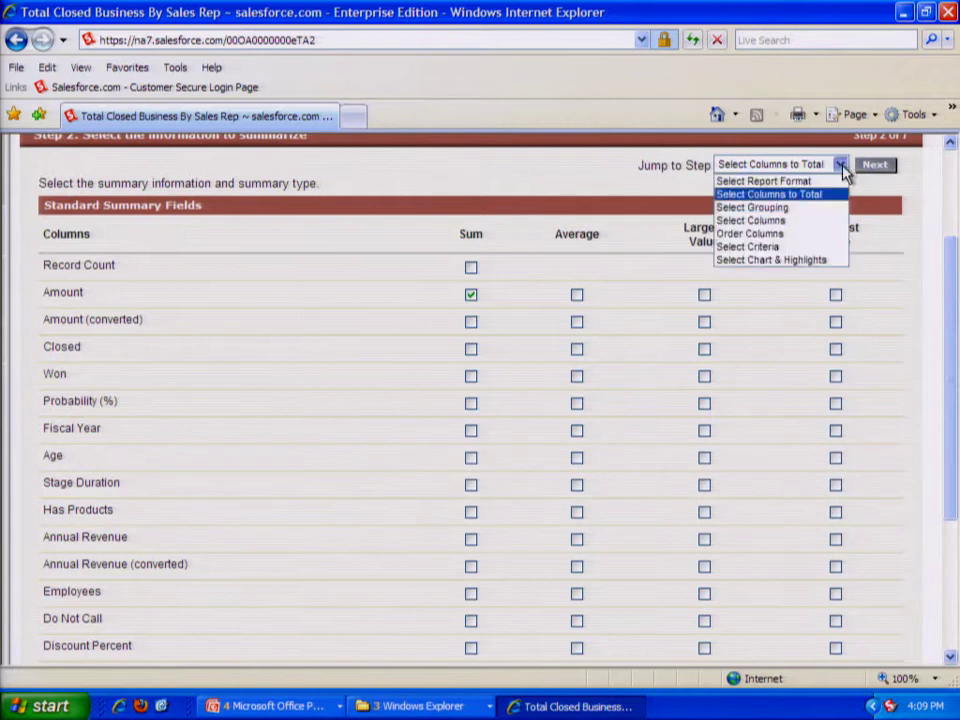
left_click(793, 248)
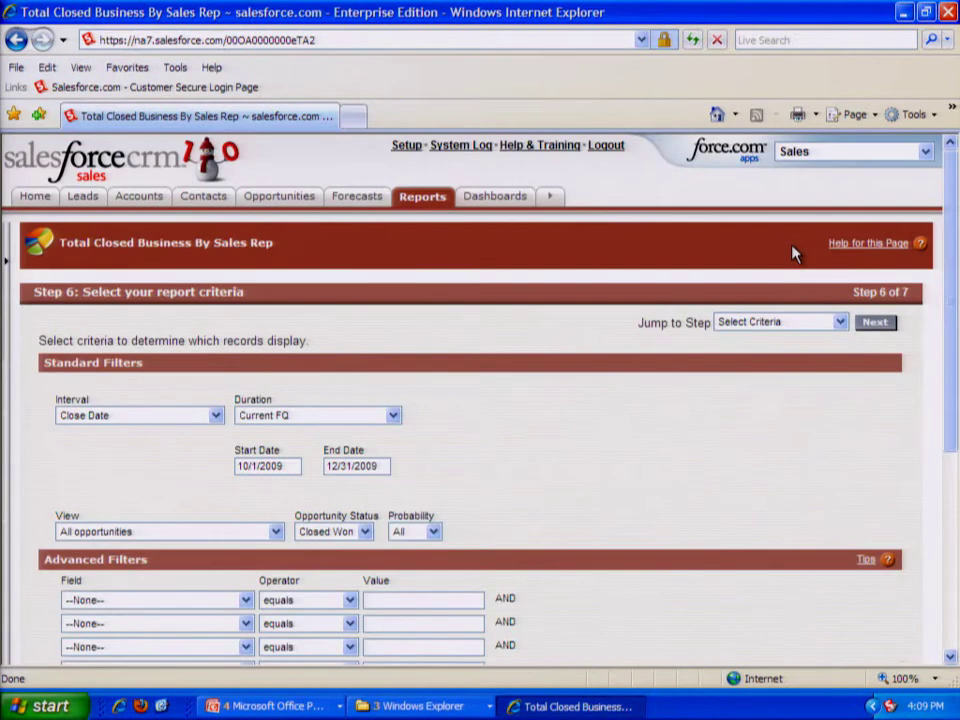
scroll(785, 250, "down", 1)
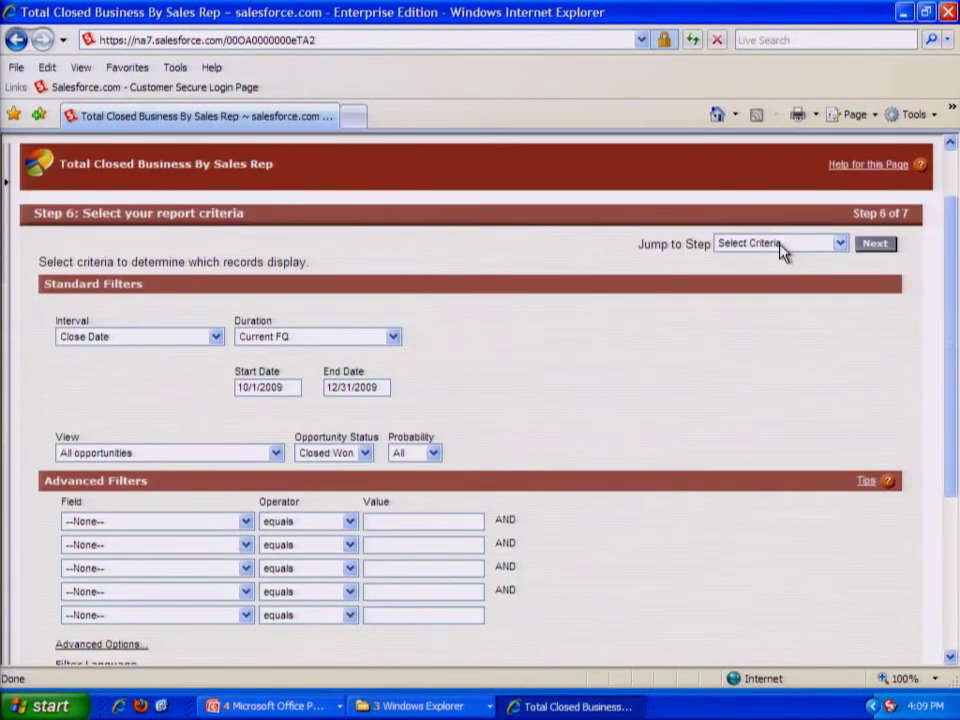
scroll(784, 250, "down", 1)
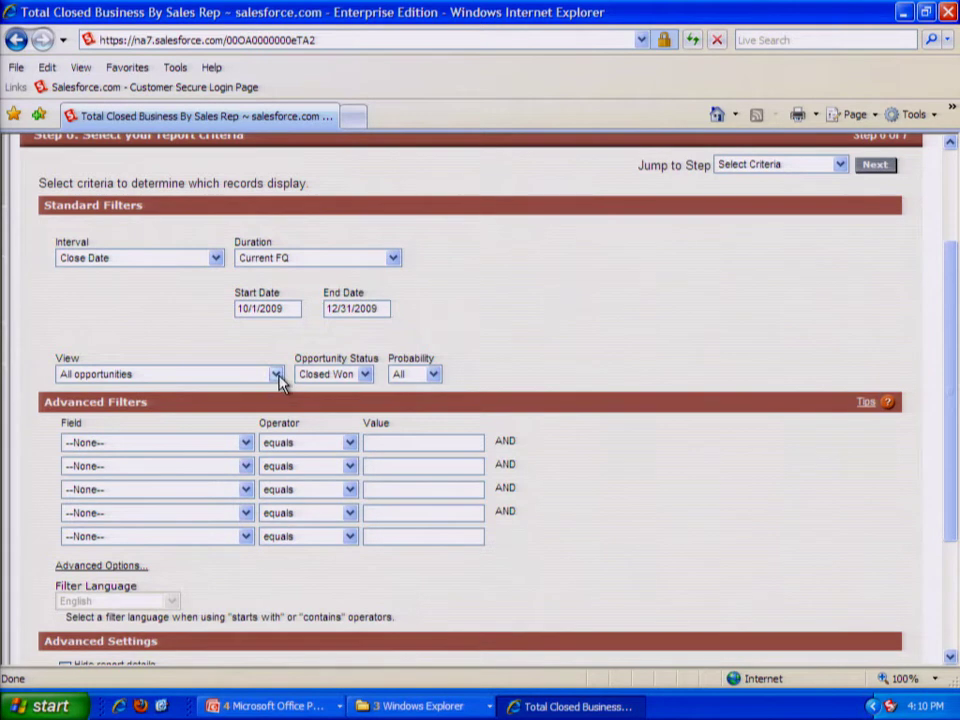
left_click(365, 375)
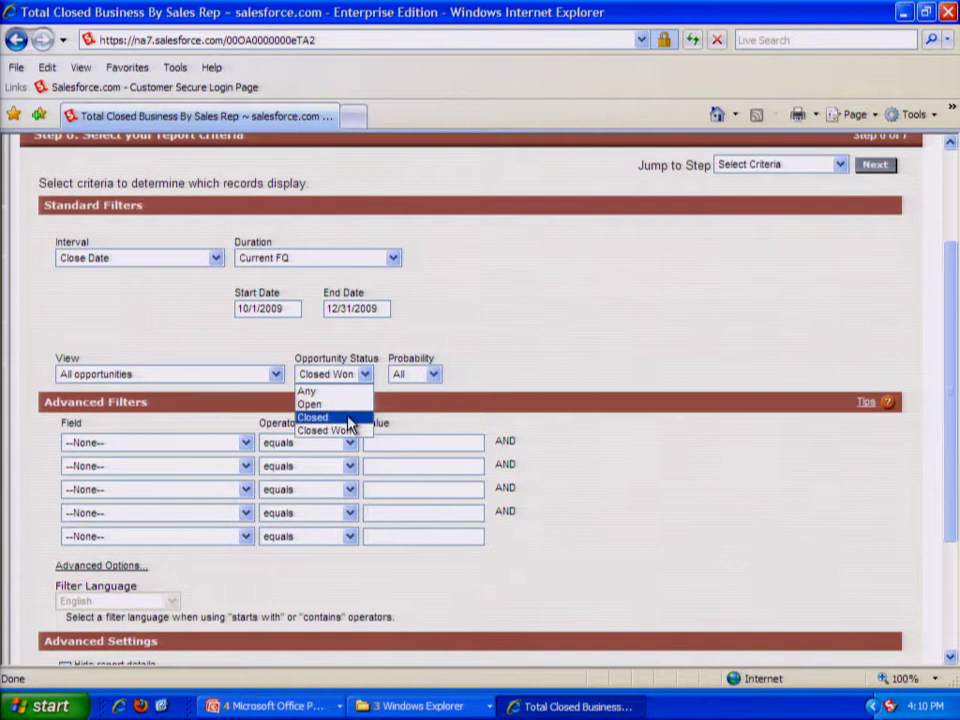
left_click(350, 417)
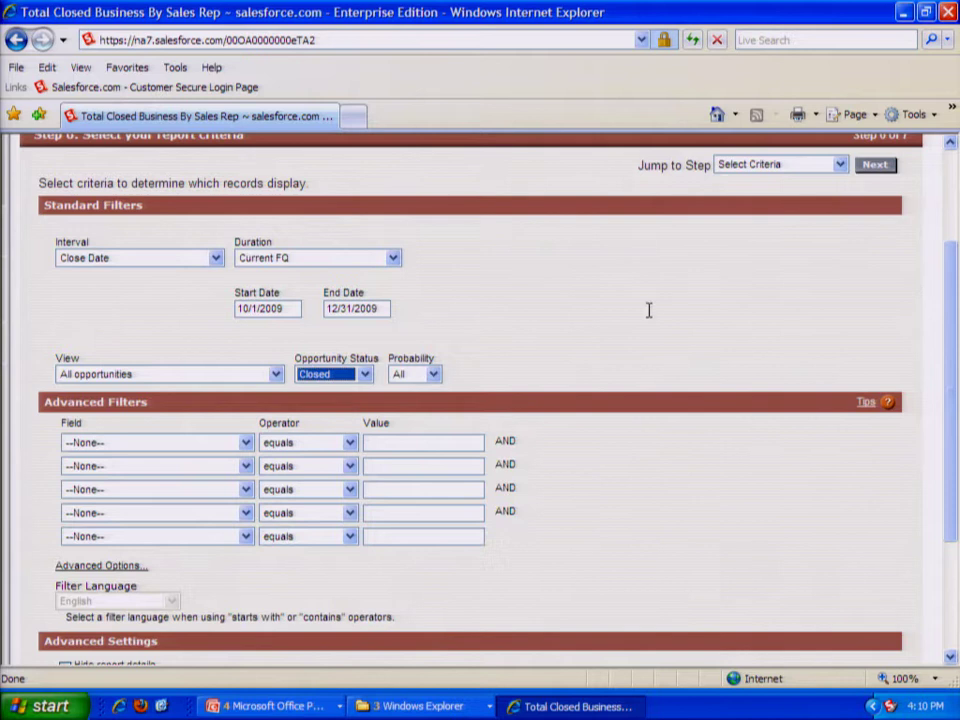
Step: Add the Stage column to the report's selected columns and run the report
left_click(840, 166)
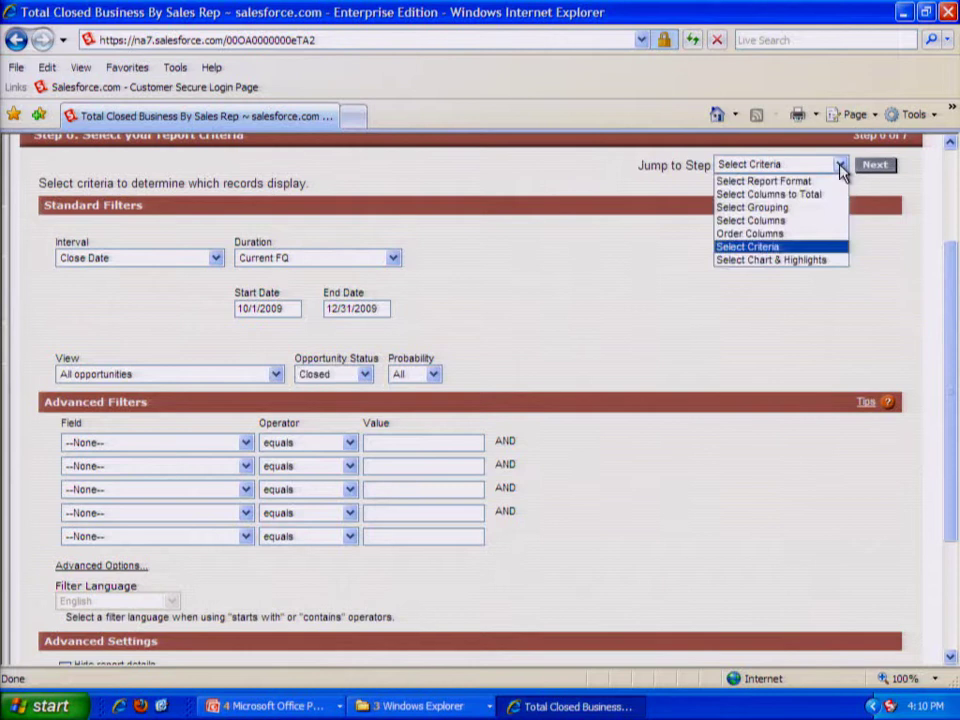
left_click(810, 230)
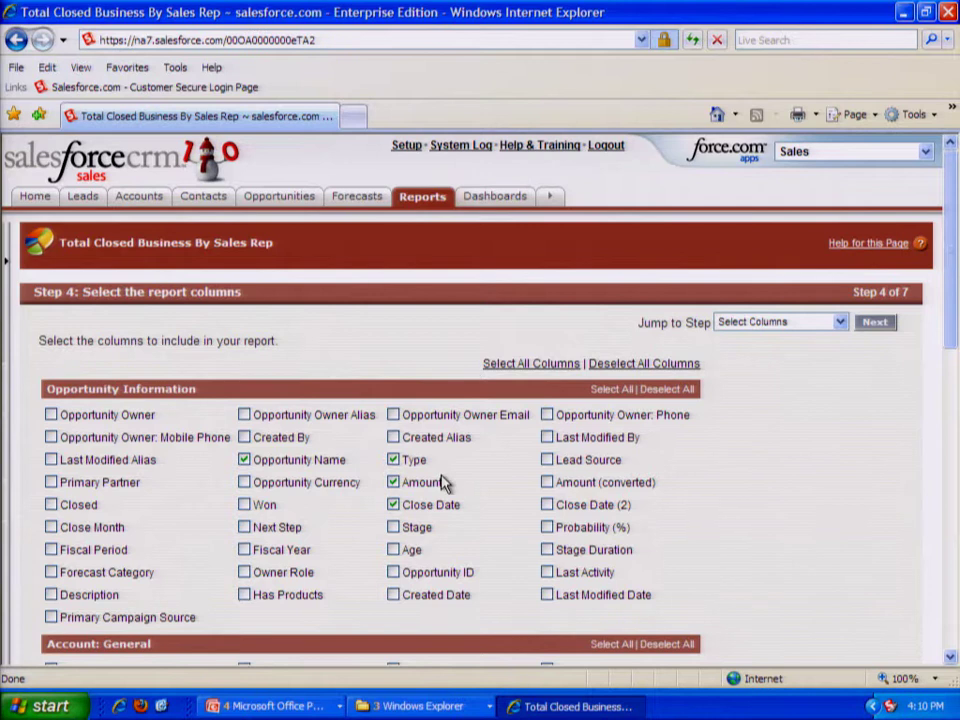
left_click(393, 528)
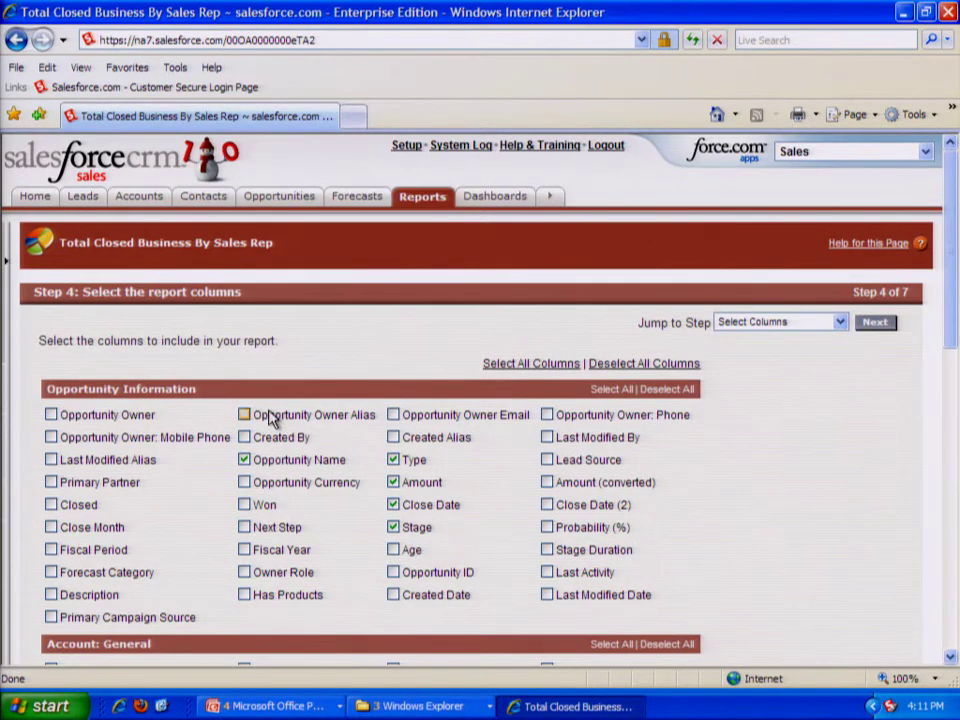
scroll(270, 418, "down", 10)
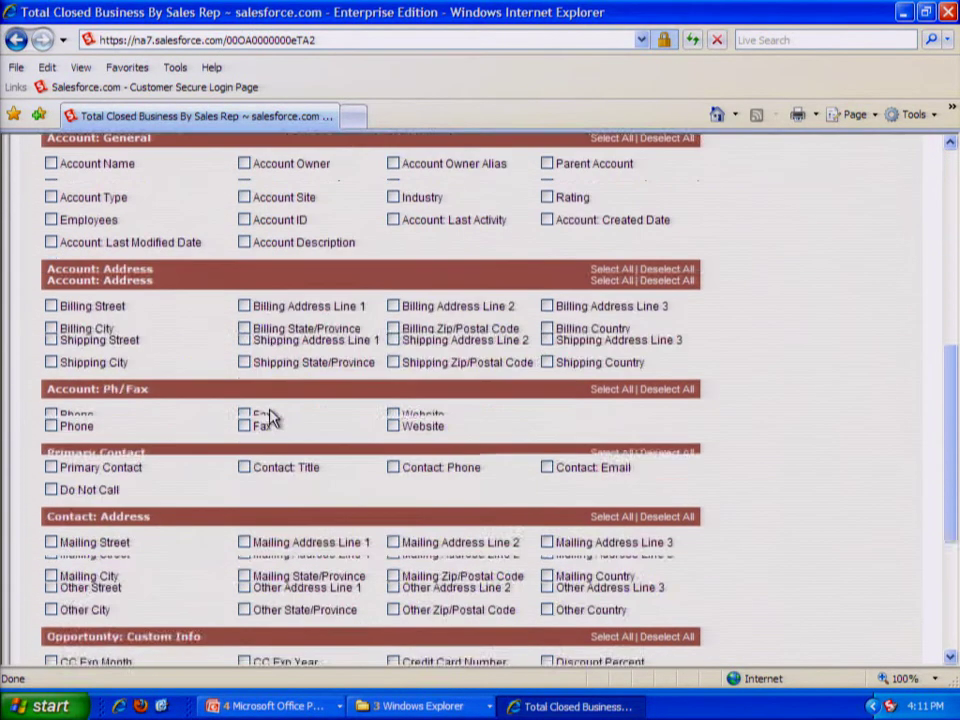
scroll(272, 413, "down", 2)
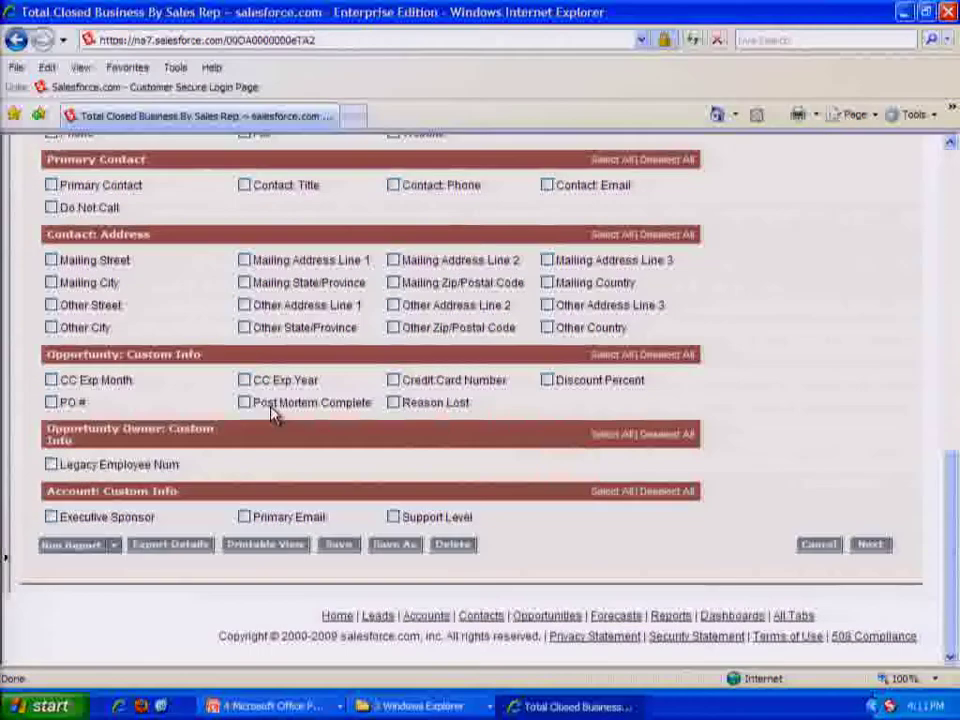
left_click(70, 547)
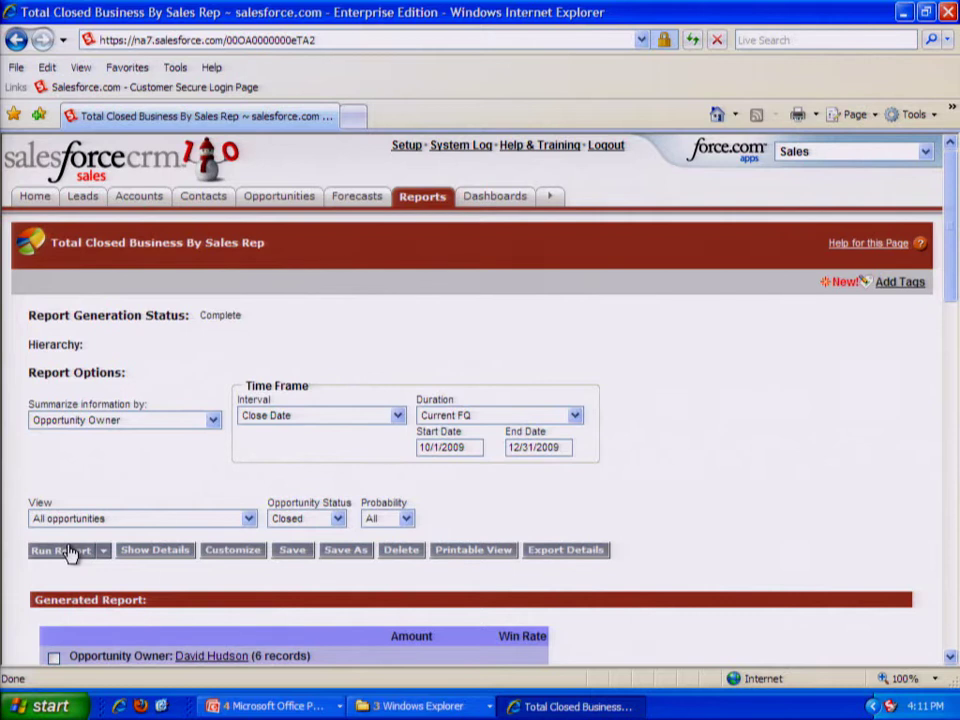
Step: Examine the Win Rate values and amounts for each opportunity owner in the generated report
scroll(170, 505, "down", 5)
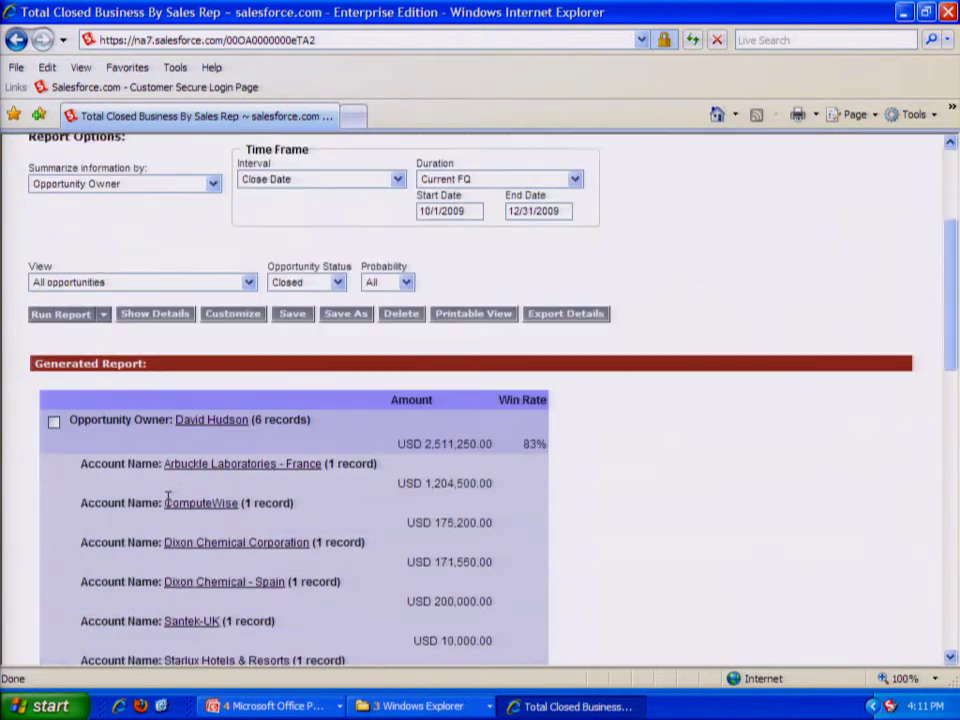
scroll(170, 508, "down", 5)
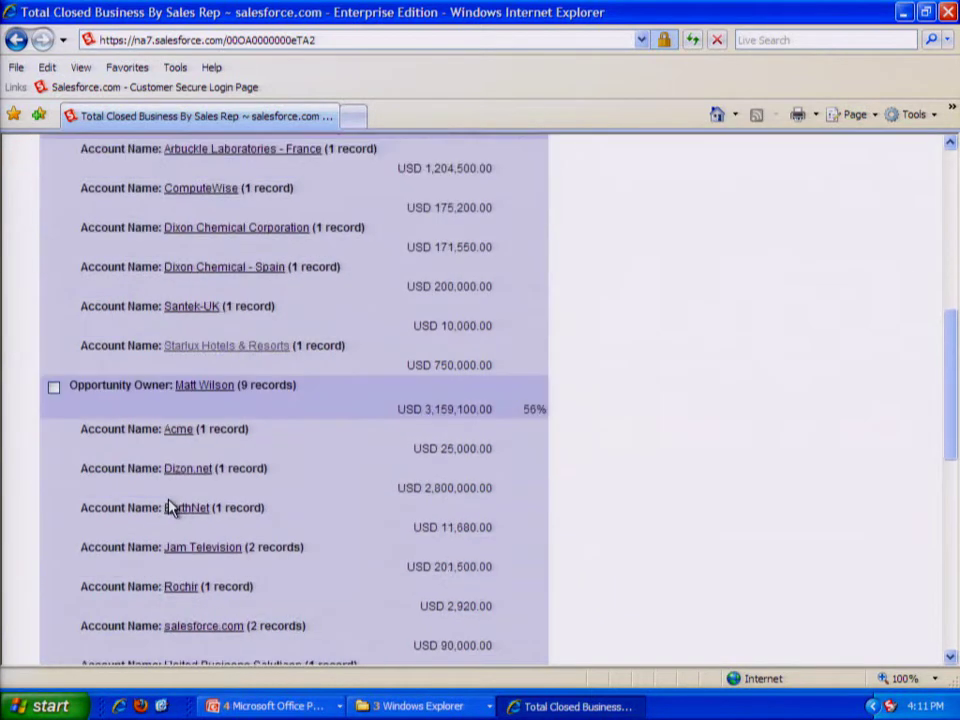
scroll(170, 507, "up", 4)
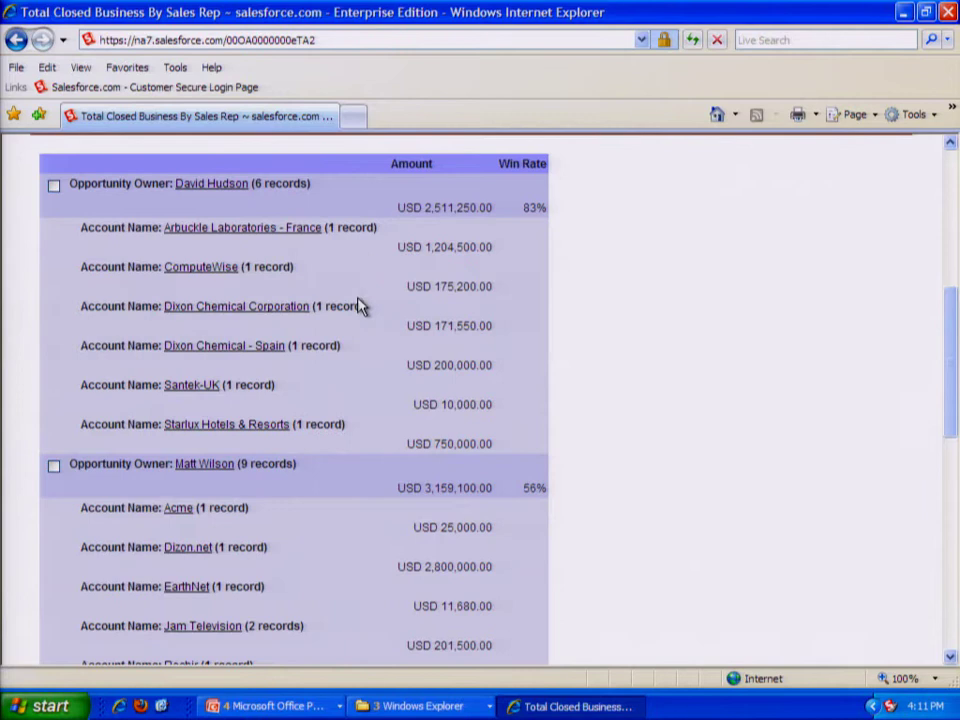
scroll(360, 307, "down", 8)
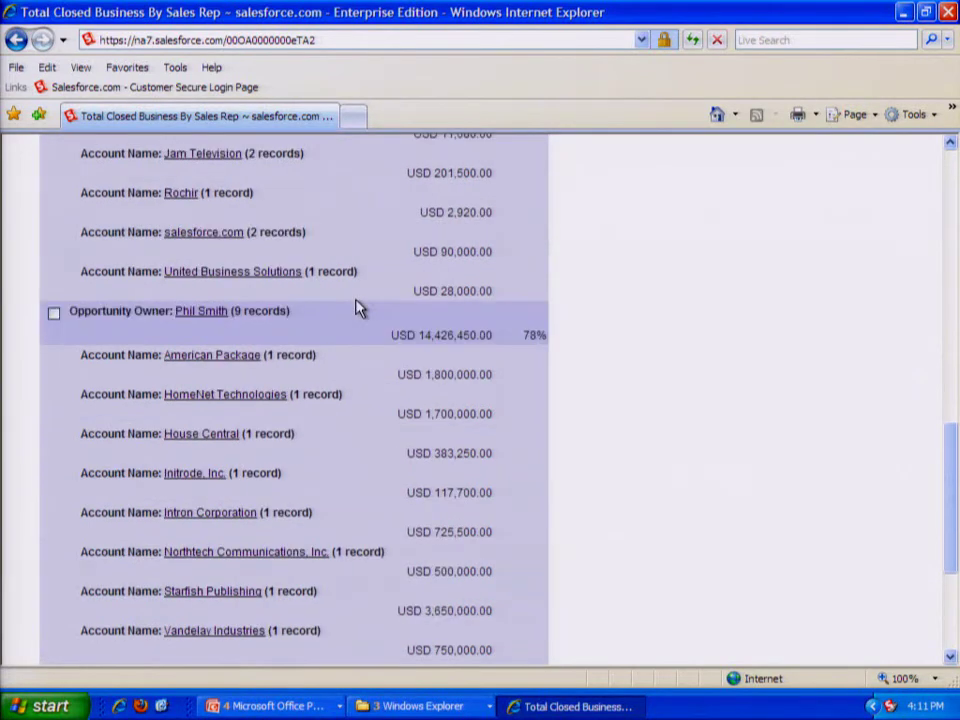
scroll(360, 307, "down", 3)
scroll(360, 307, "up", 4)
scroll(360, 307, "up", 10)
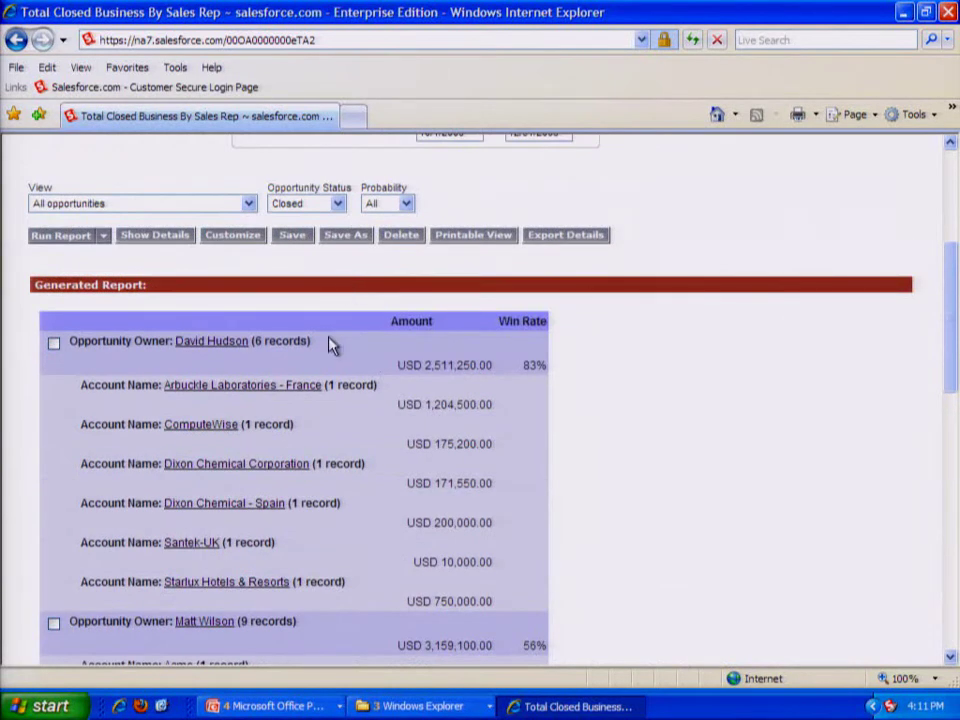
left_click(104, 238)
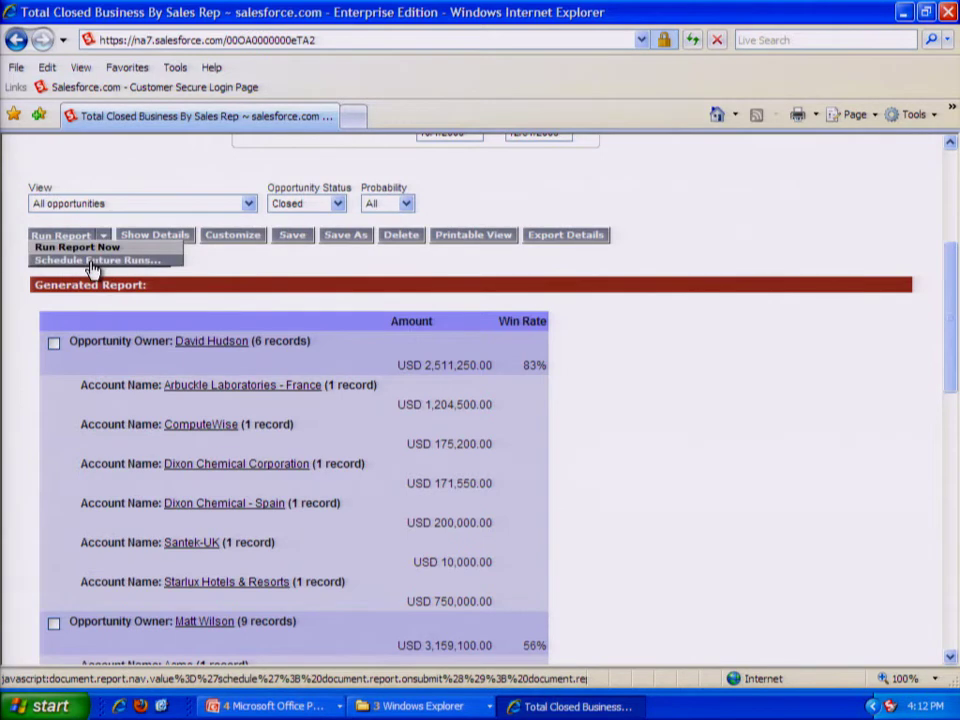
left_click(300, 240)
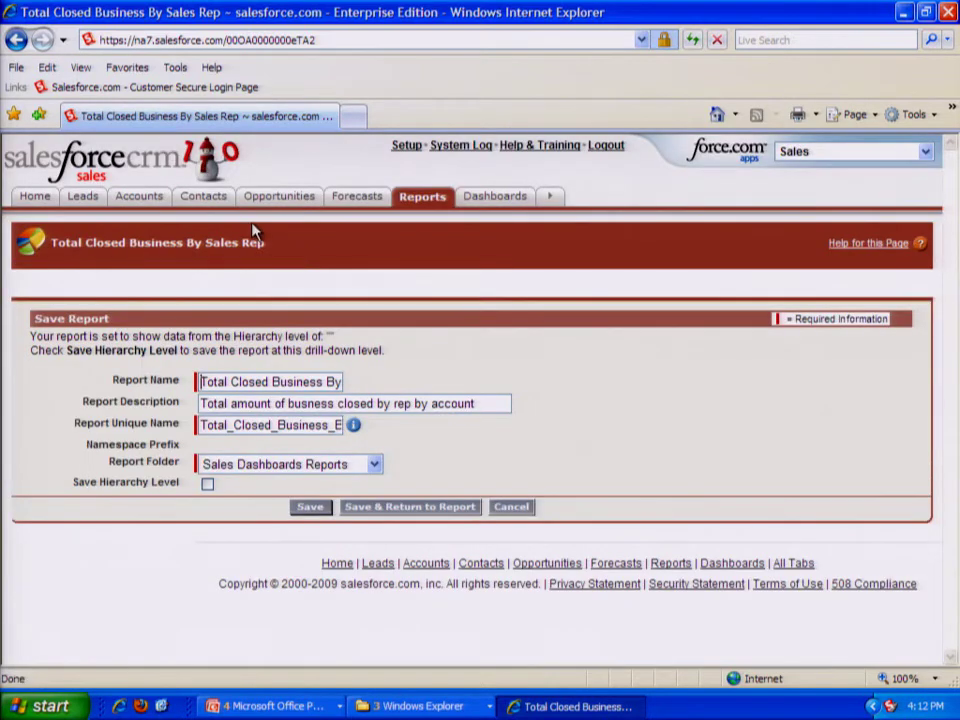
left_click(16, 44)
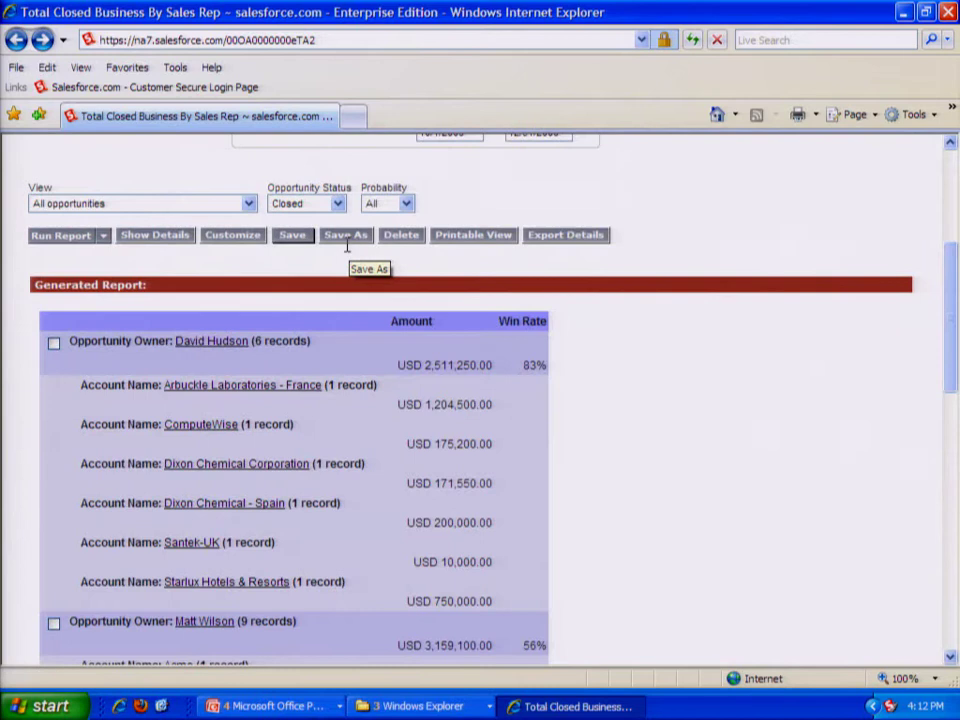
Step: Save a copy of the report as Sales Rep Win Rate with the description "Closed won/closed" in Sales Dashboards Reports, and return to it
left_click(347, 246)
left_click(350, 241)
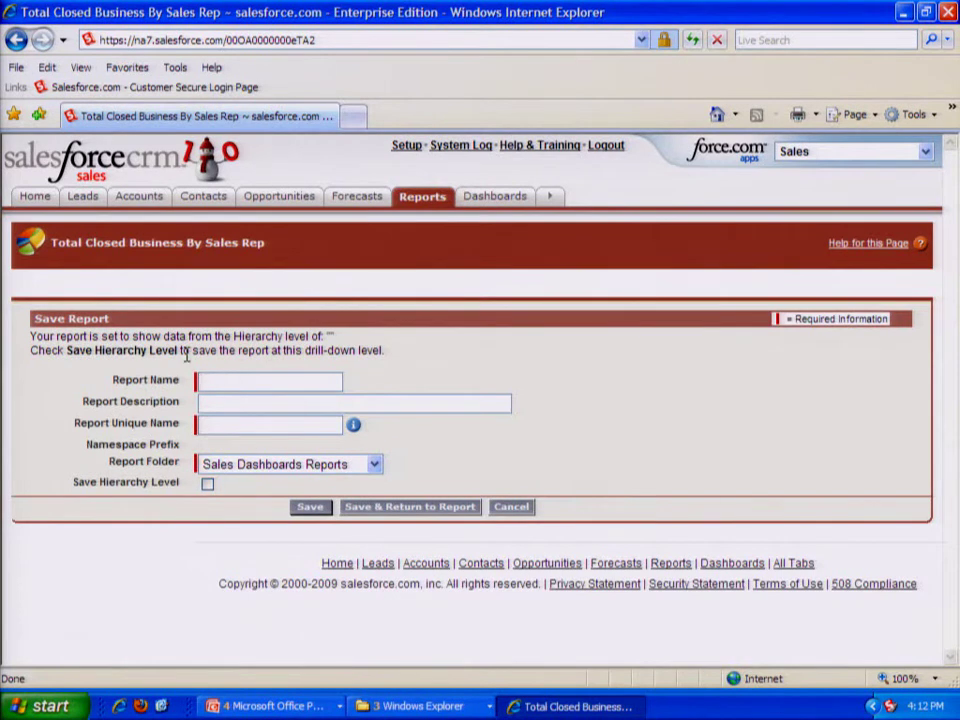
type("Sales Rep Win ")
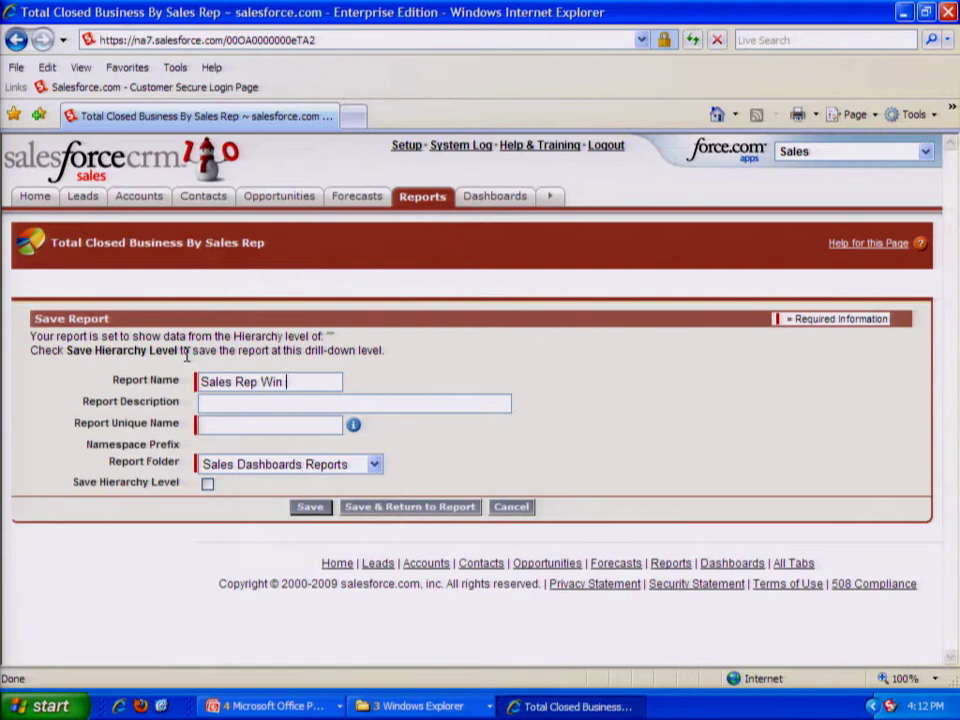
type("Rate")
left_click(213, 401)
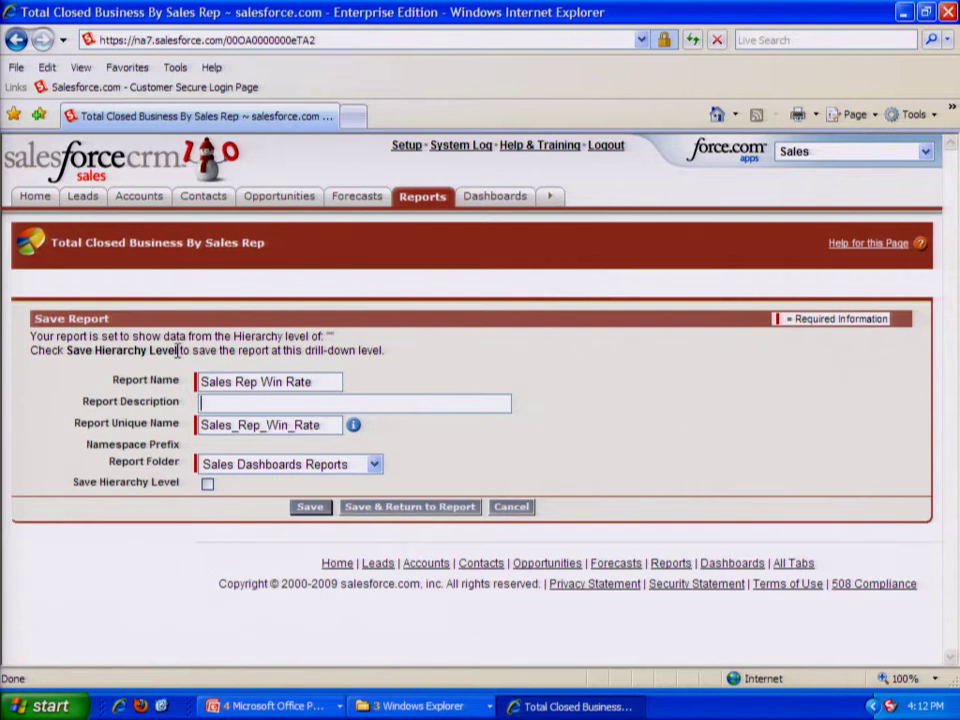
type("Closed won/closed")
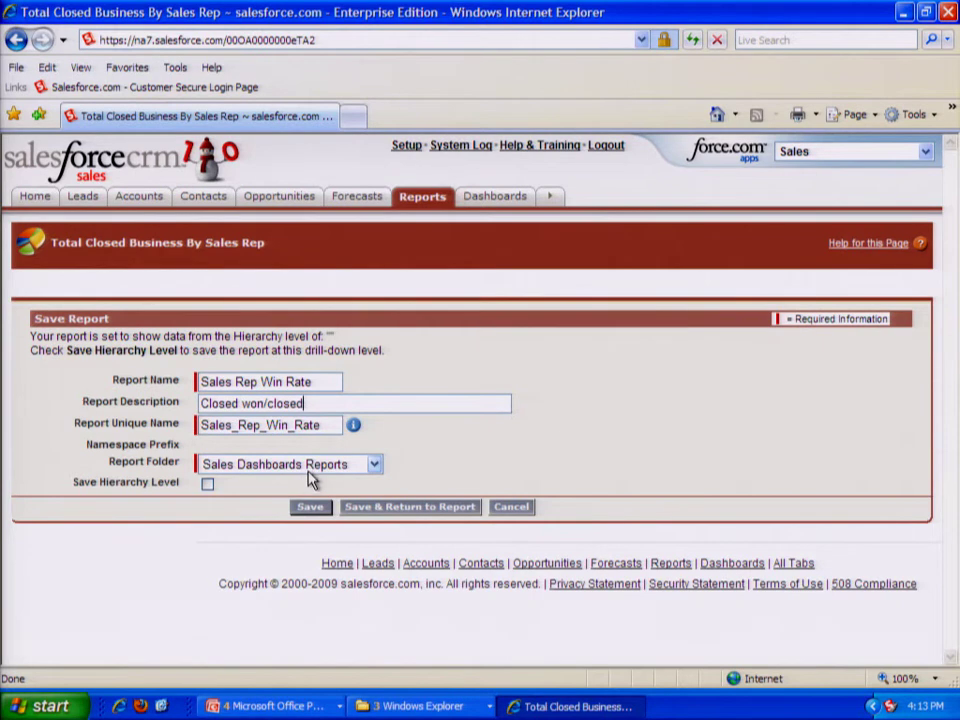
left_click(390, 510)
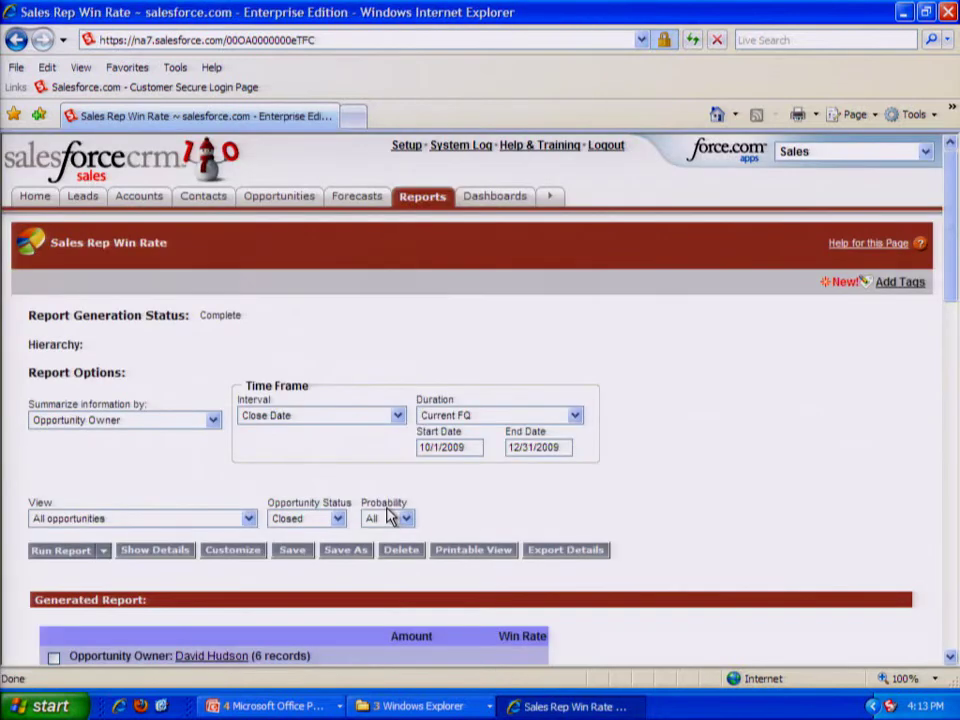
Step: Check the generated results of the saved report and switch to the PowerPoint slide show
scroll(390, 515, "down", 3)
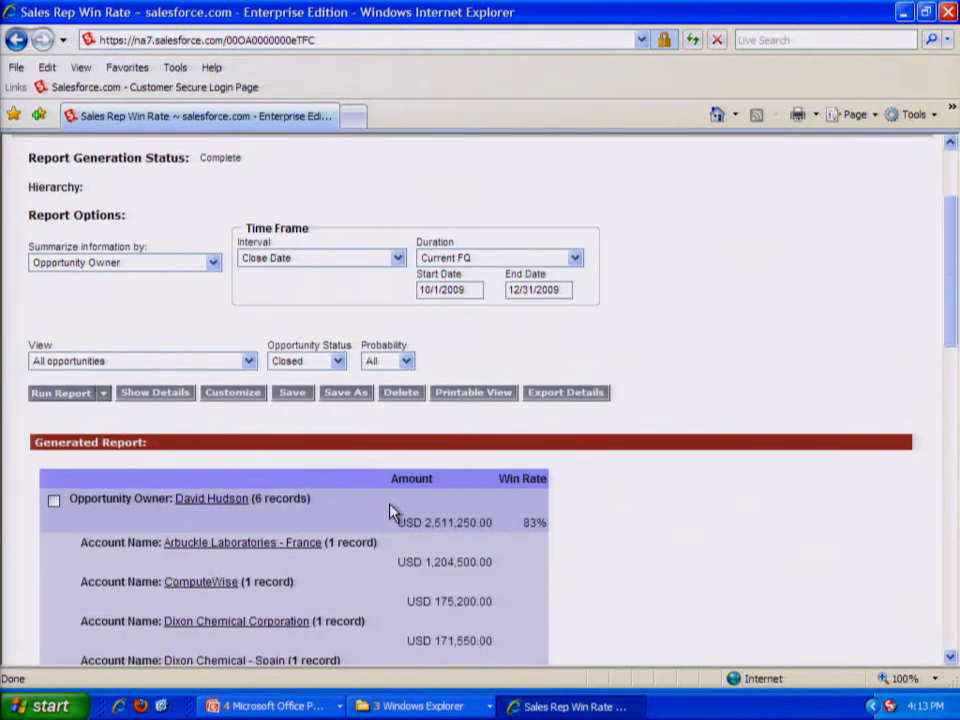
key("alt+Tab")
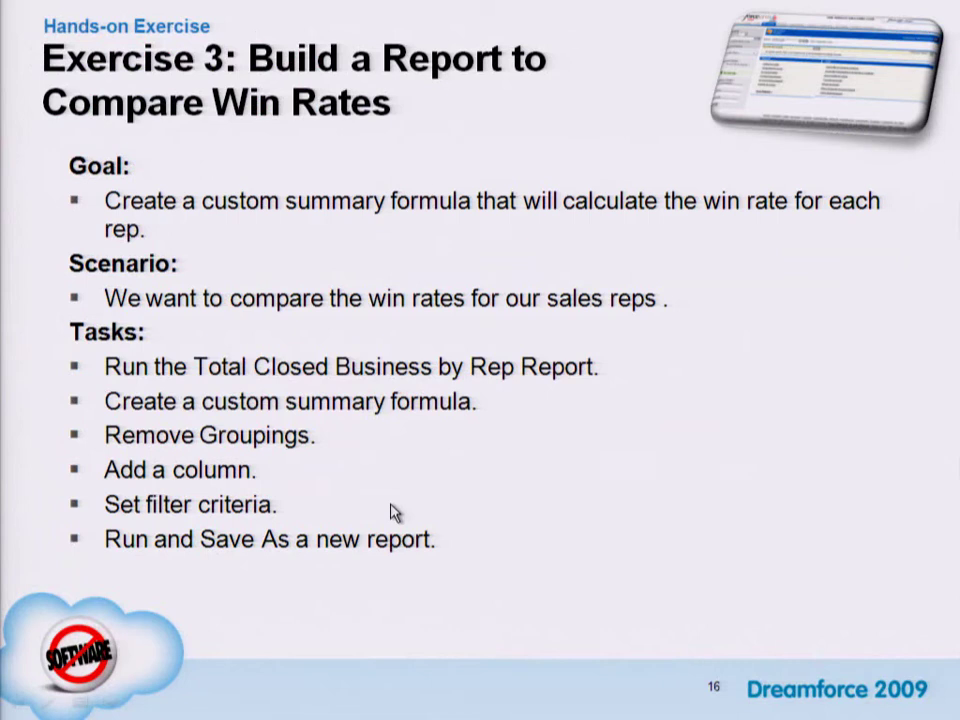
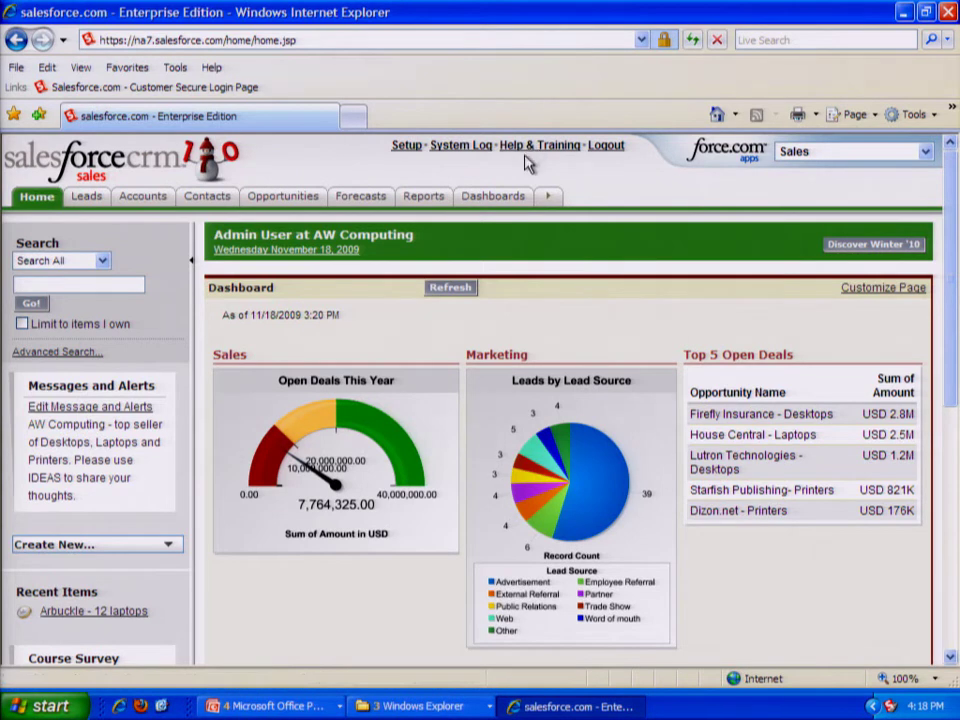
Step: Open the Sales Rep Win Rate report from the recently viewed reports
left_click(424, 200)
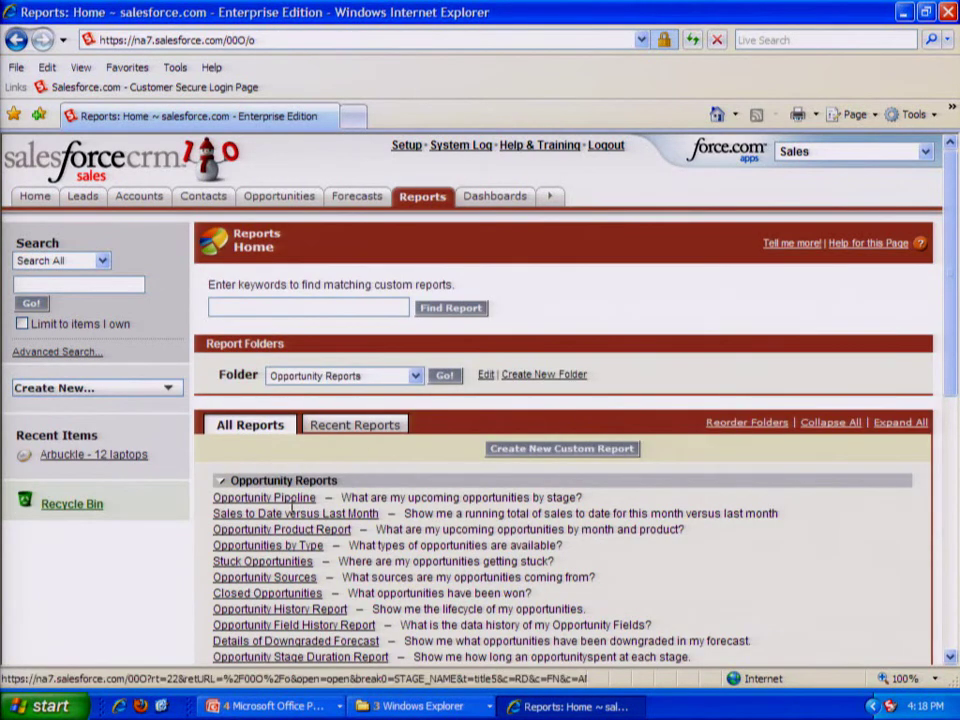
left_click(340, 427)
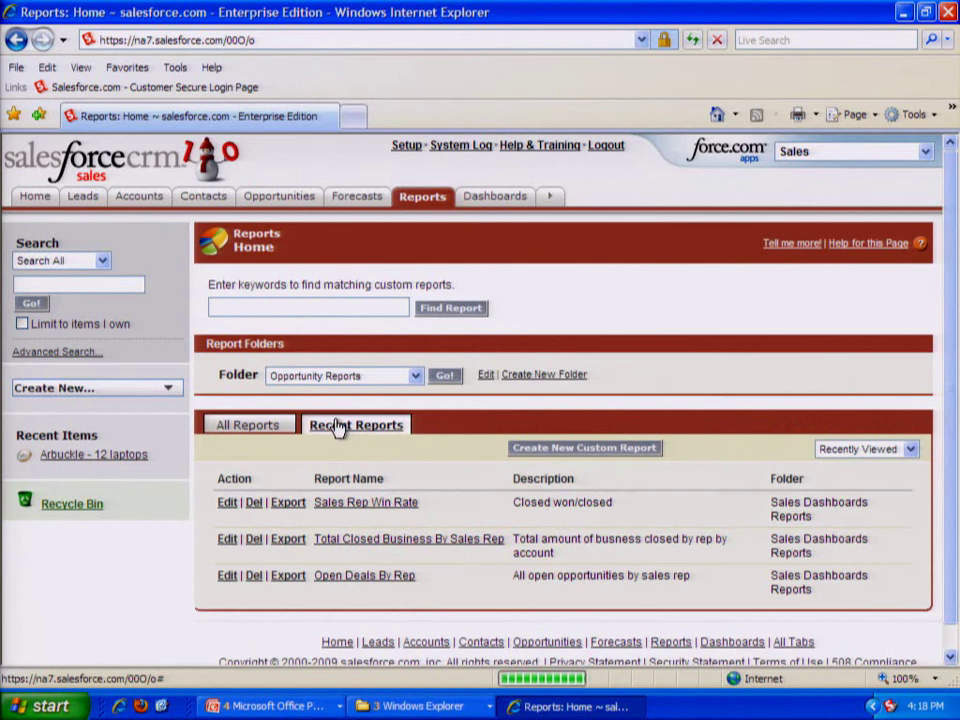
left_click(360, 505)
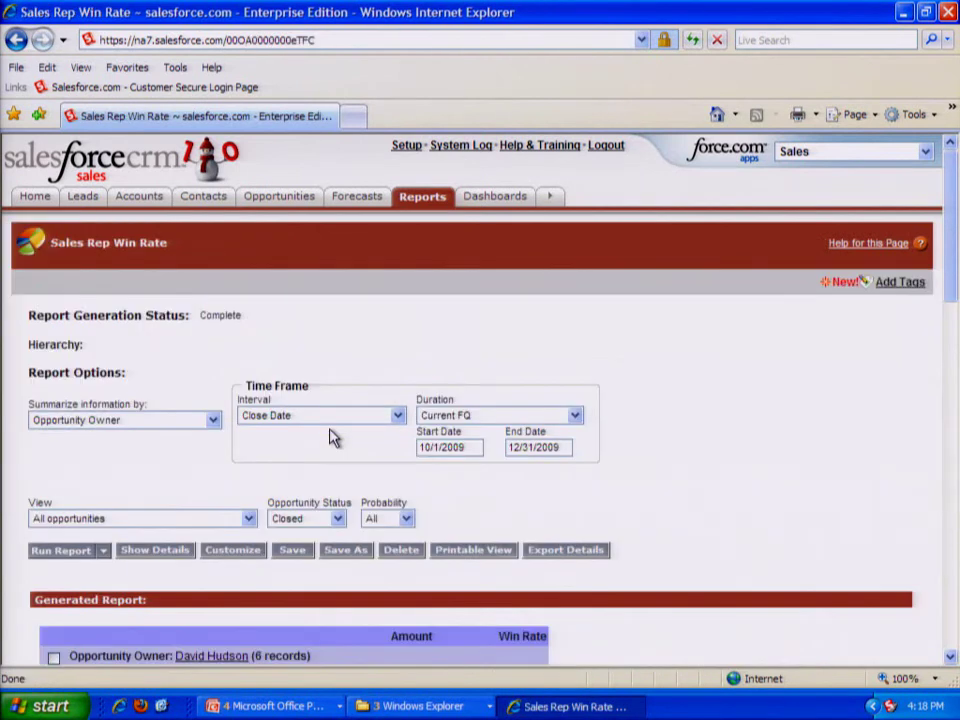
left_click(104, 555)
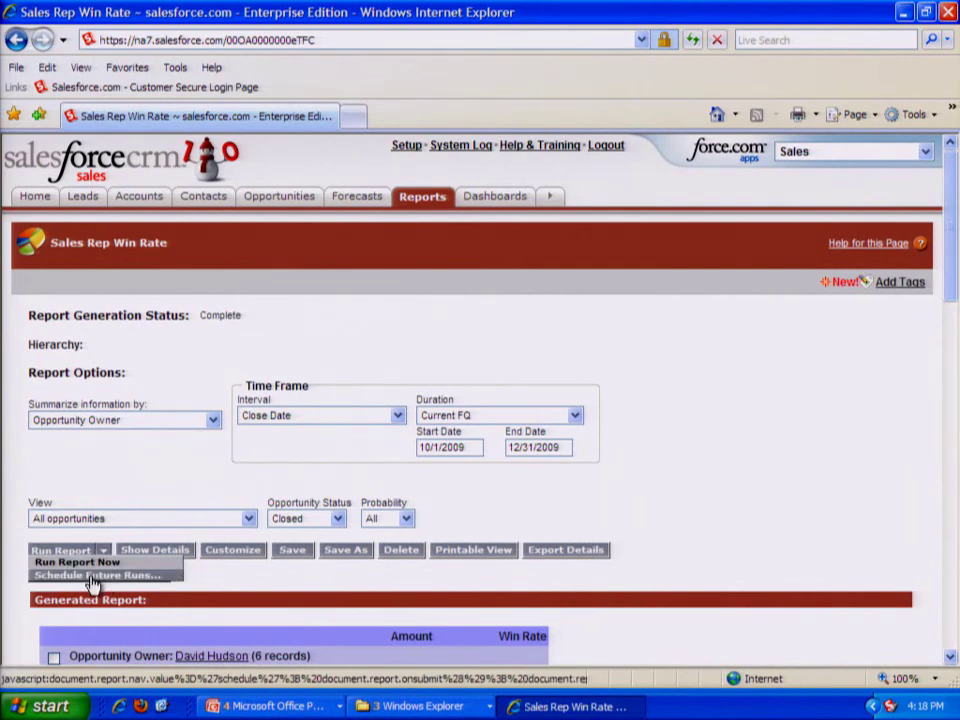
left_click(92, 577)
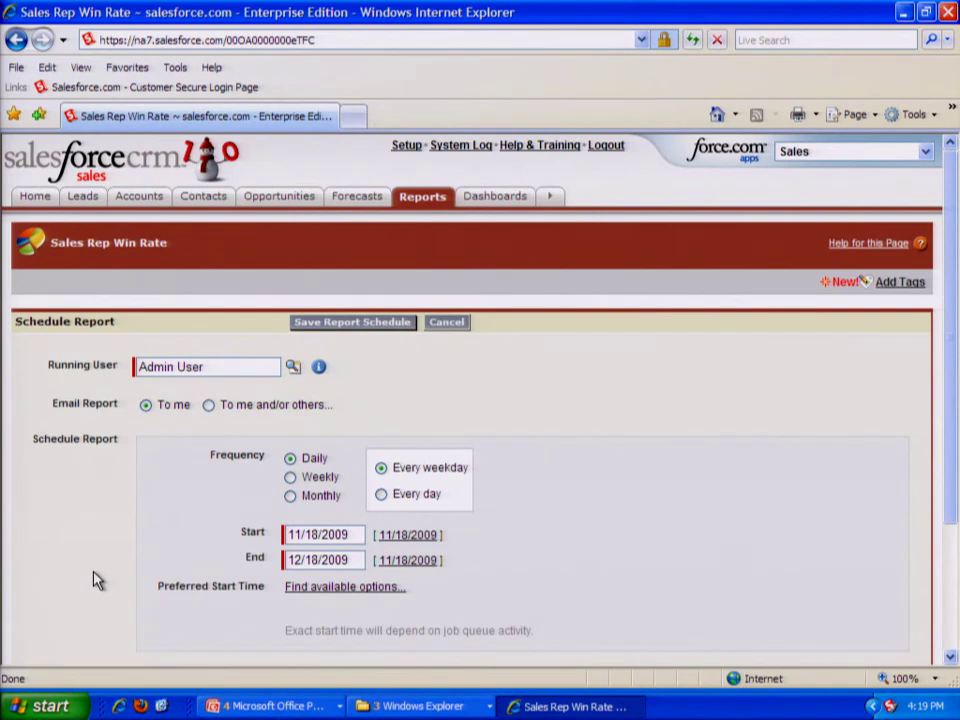
left_click(209, 406)
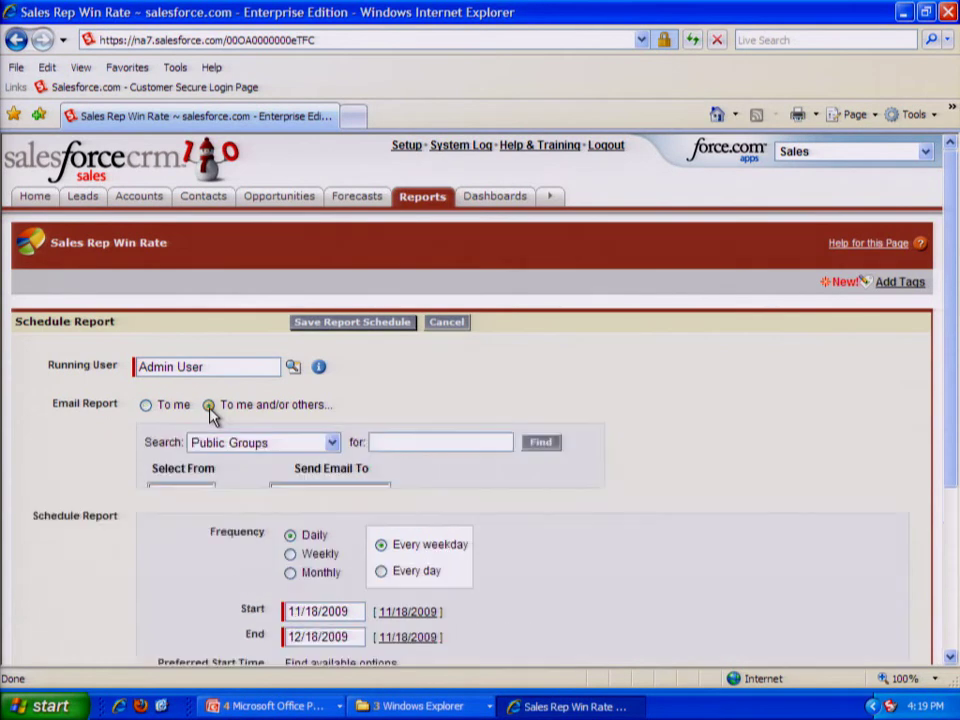
scroll(300, 467, "down", 1)
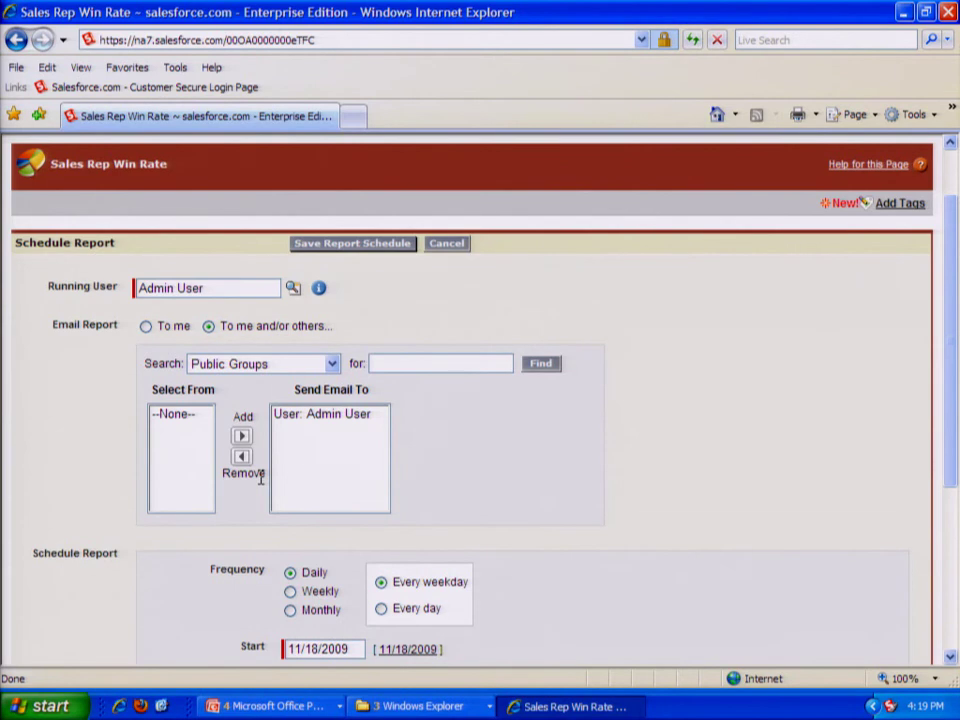
left_click(446, 246)
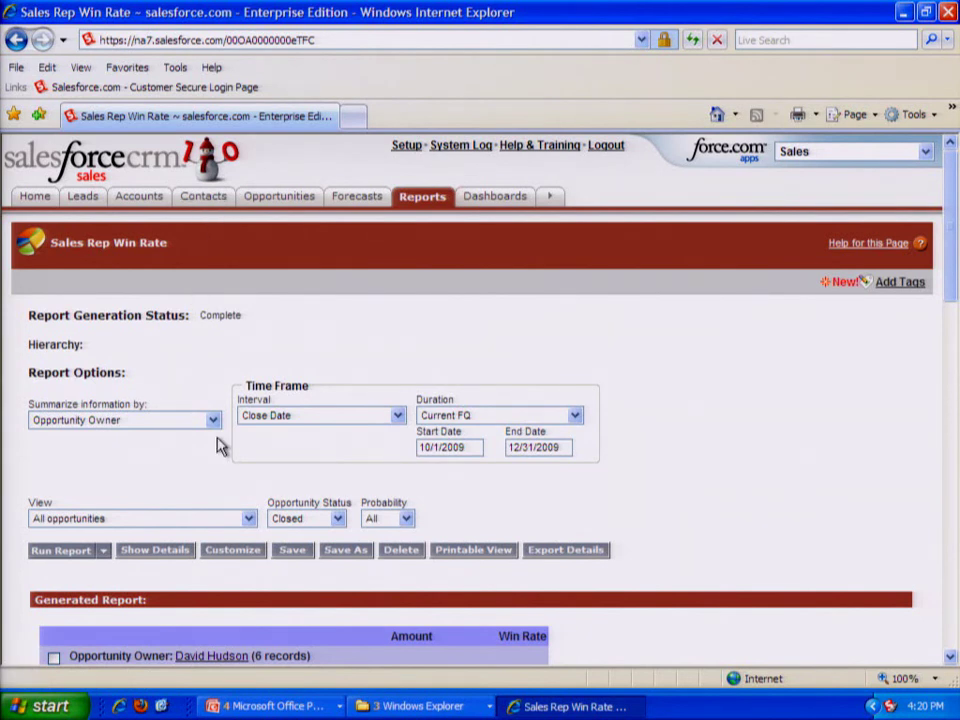
Step: Show the recipient types for emailing scheduled future runs to me and/or others, and switch to the PowerPoint slide show
left_click(104, 553)
left_click(104, 566)
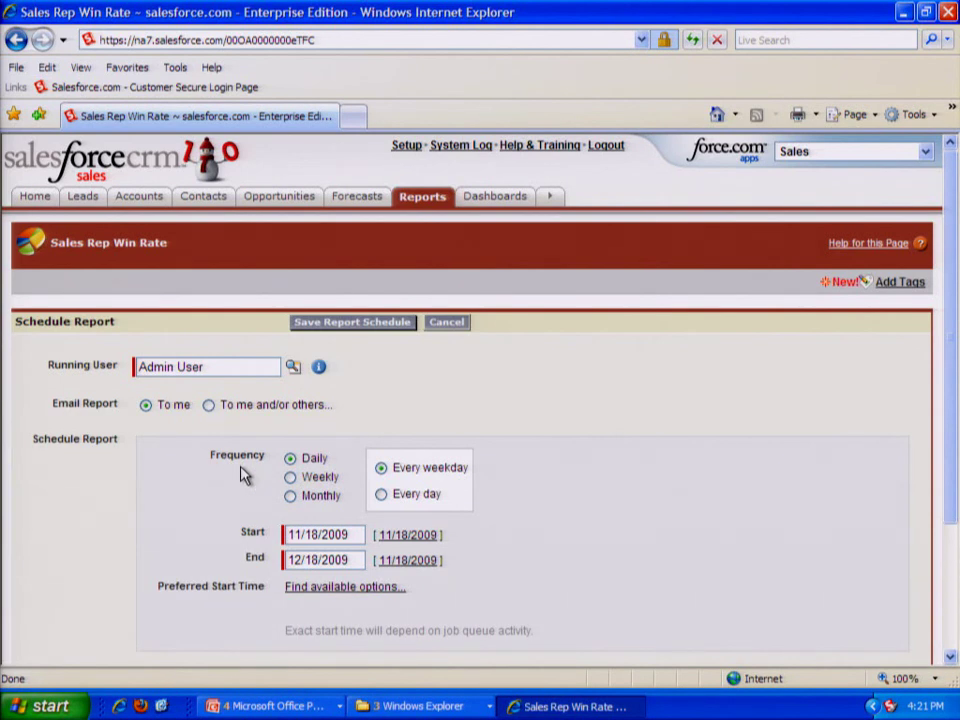
left_click(208, 405)
left_click(331, 443)
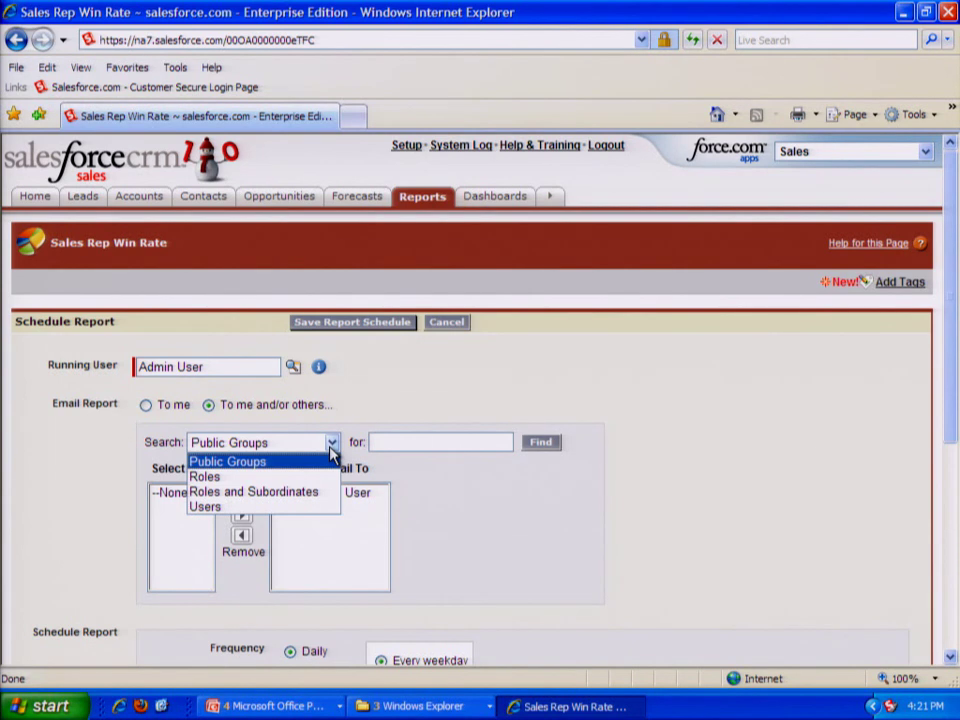
key("alt+Tab")
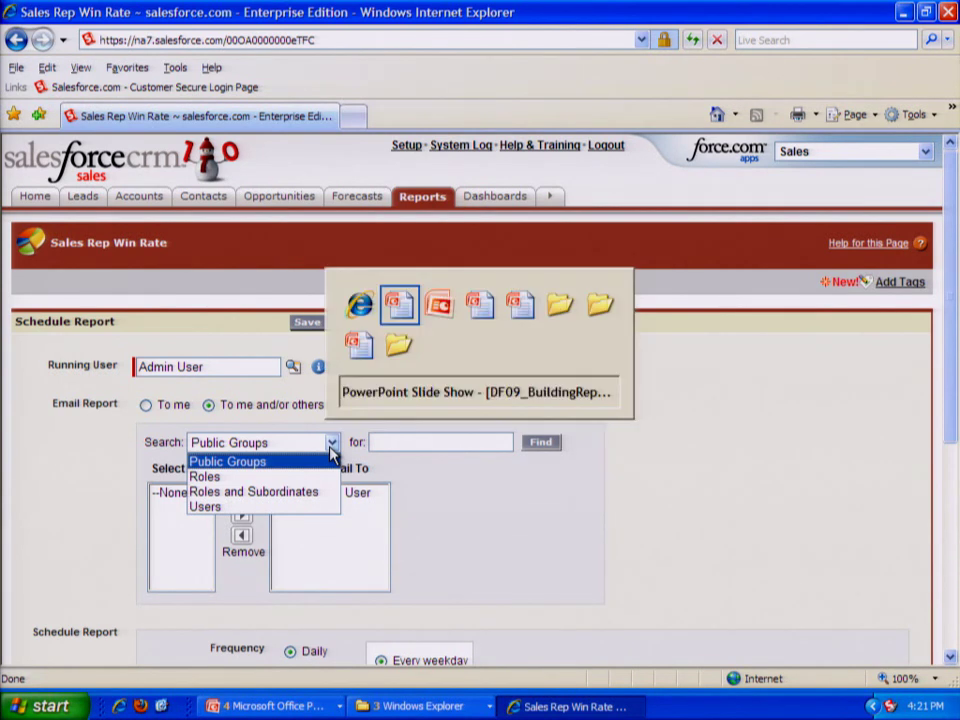